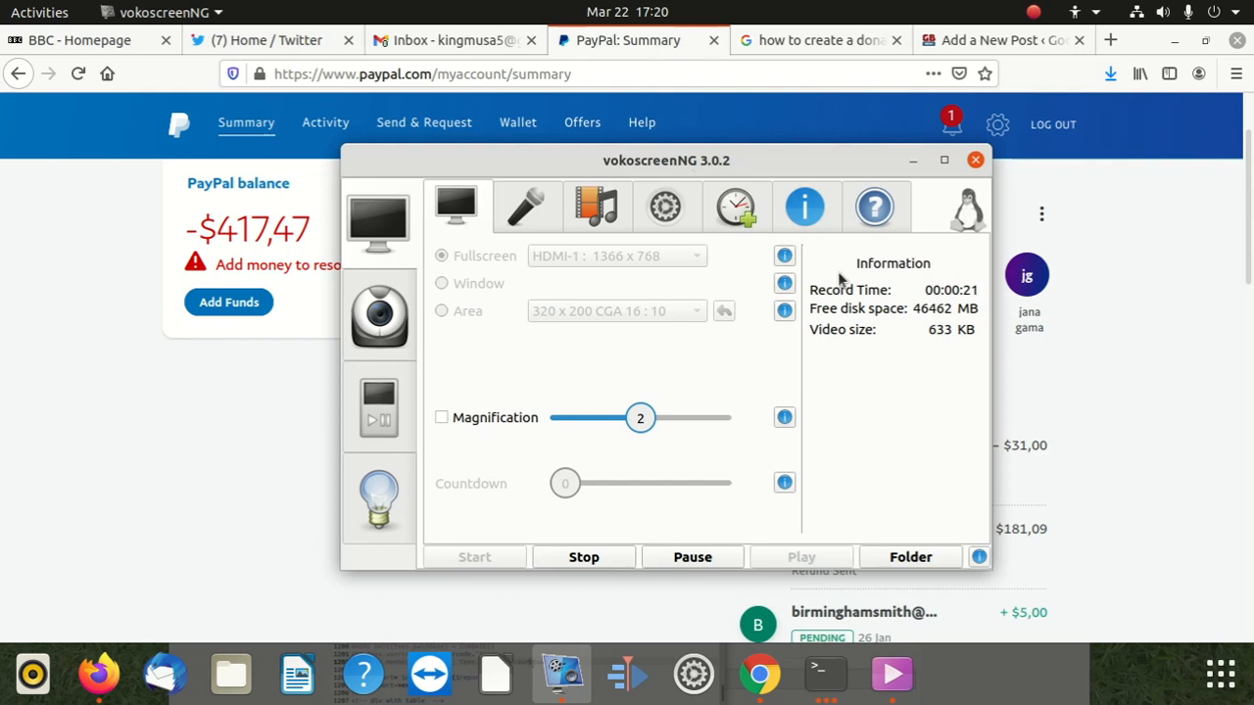
- Minimize the screen recorder window and open the PayPal buttons manager from the account's seller tools settings
drag(636, 152, 854, 522)
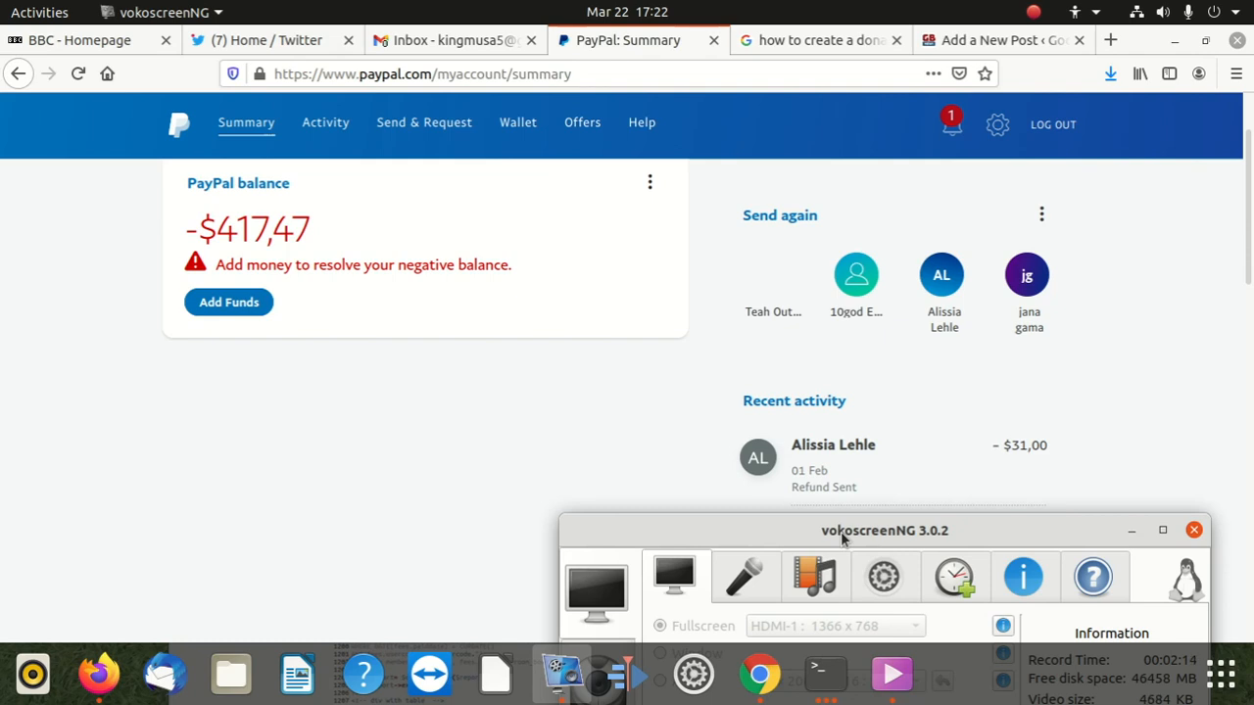
click(1132, 530)
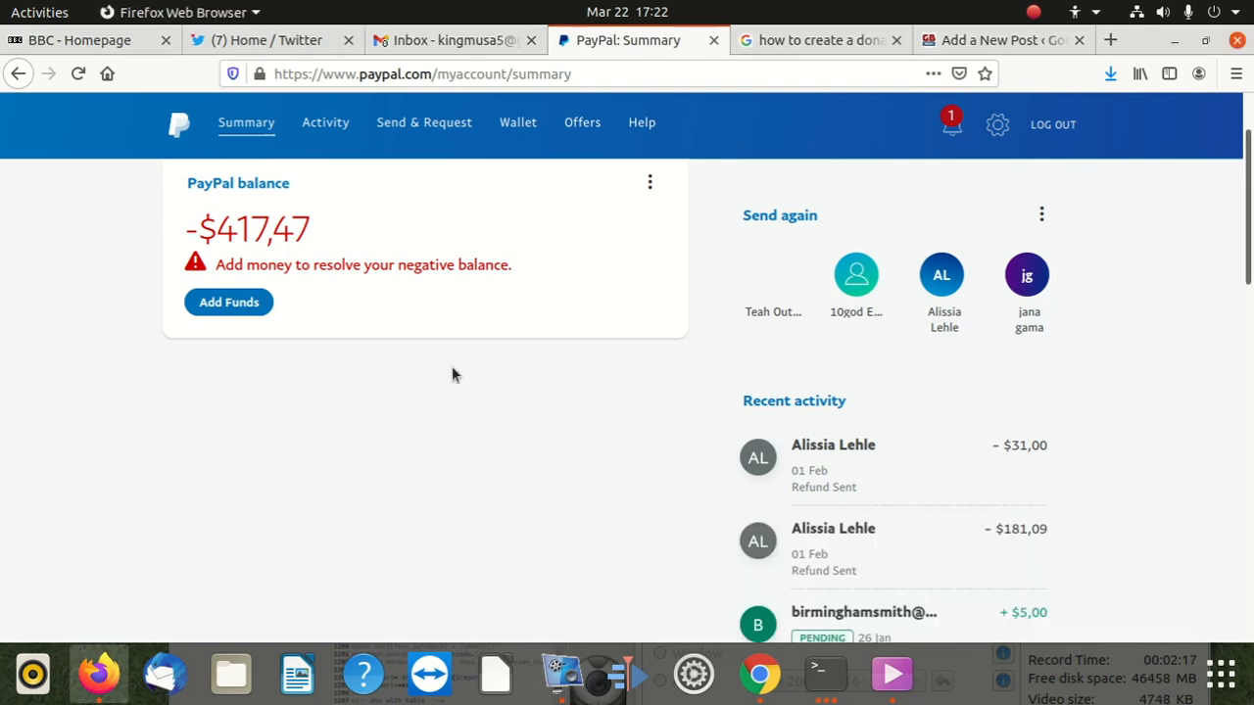
click(999, 127)
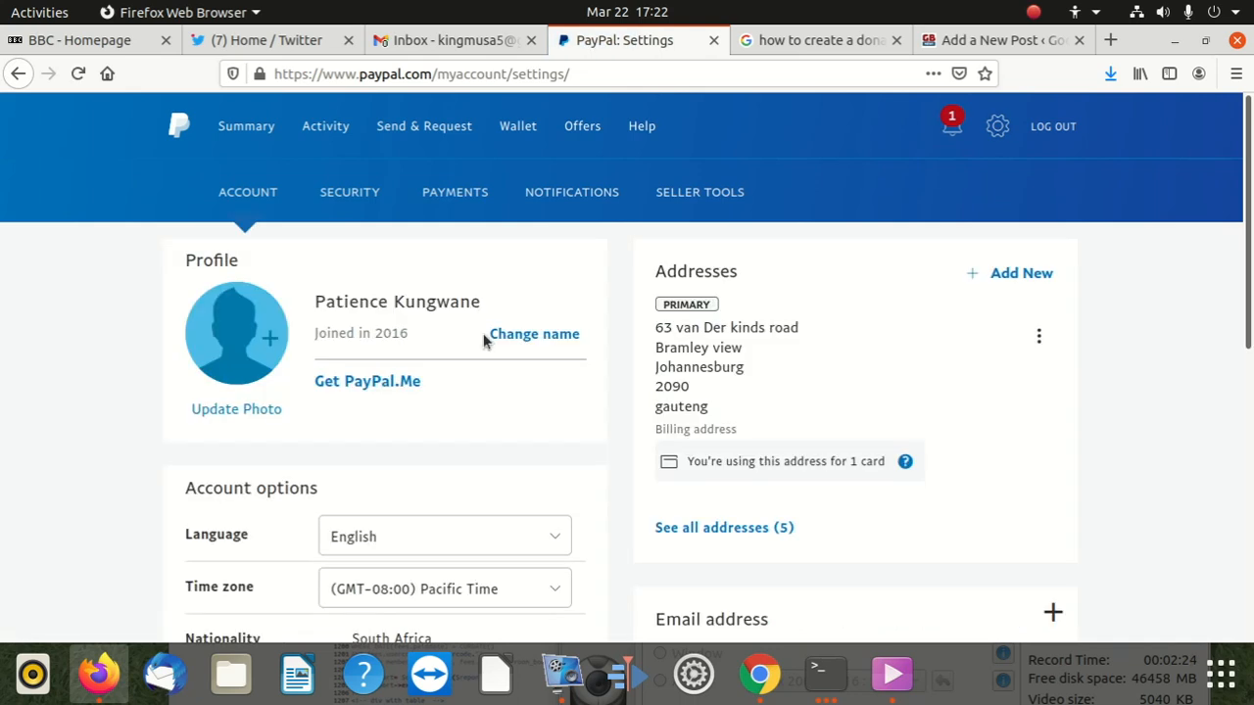
click(695, 193)
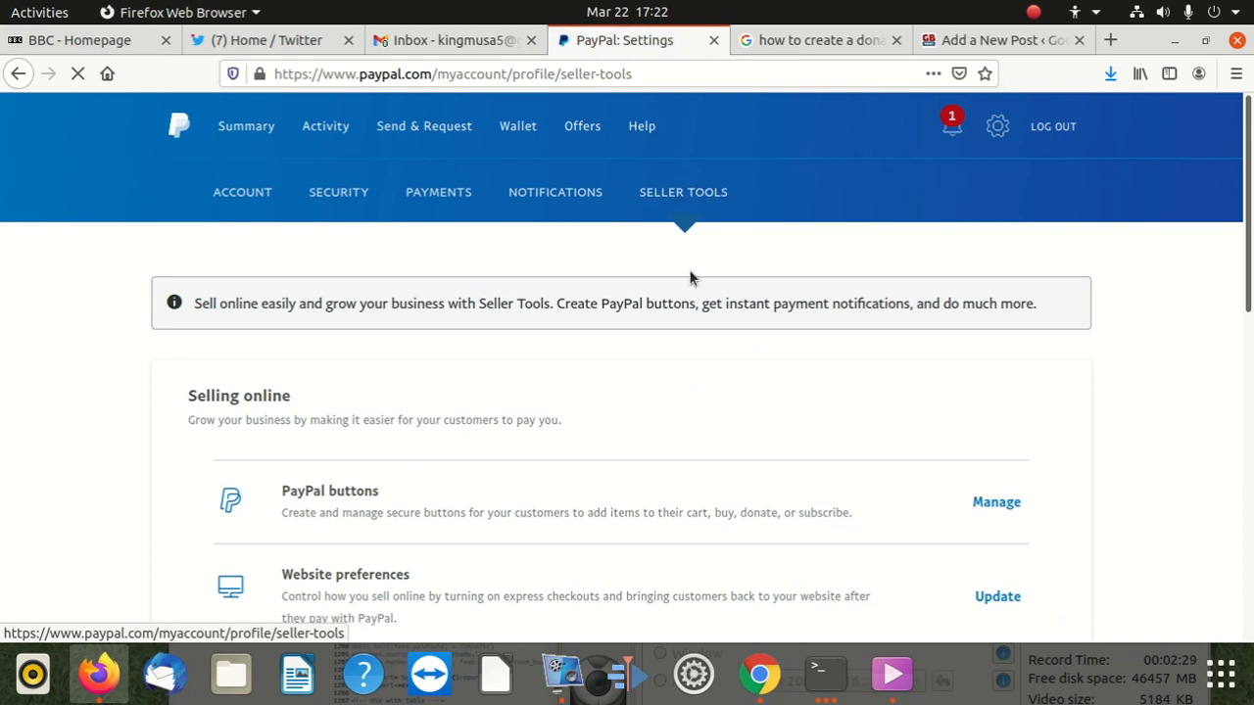
scroll(716, 352, down, 3)
click(996, 296)
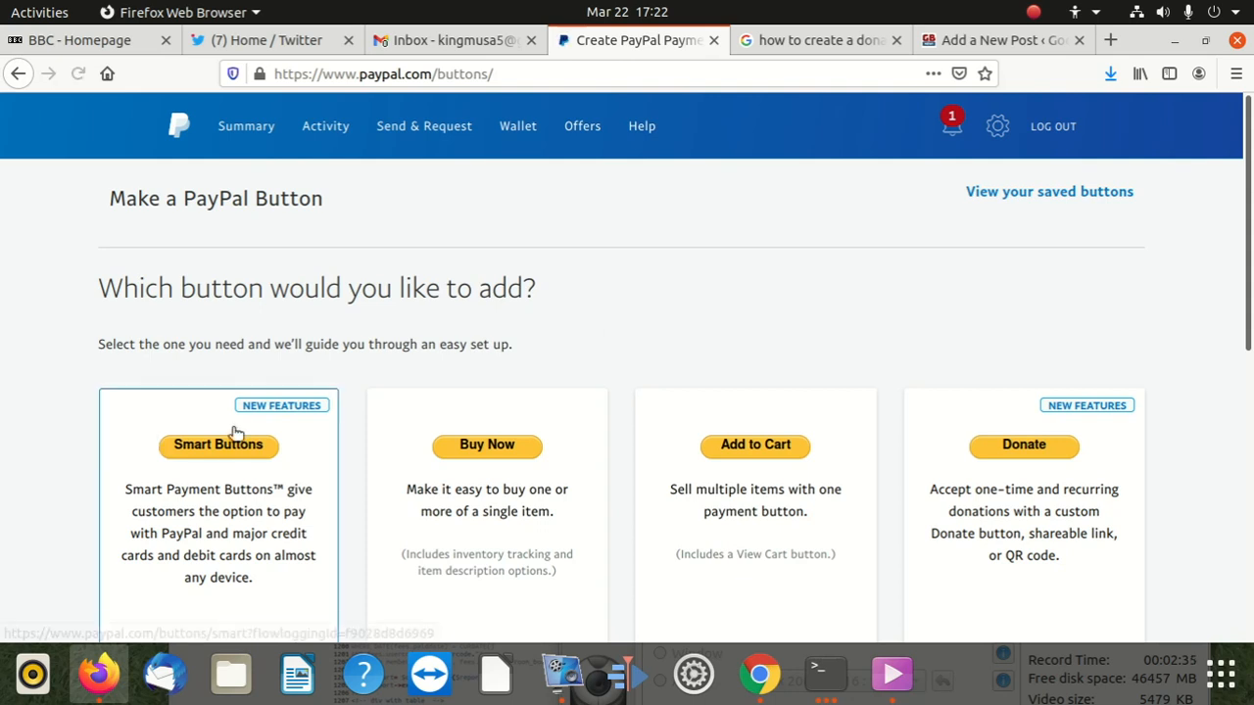
- Review the available PayPal button types and choose Donate as the button to create
scroll(235, 432, down, 1)
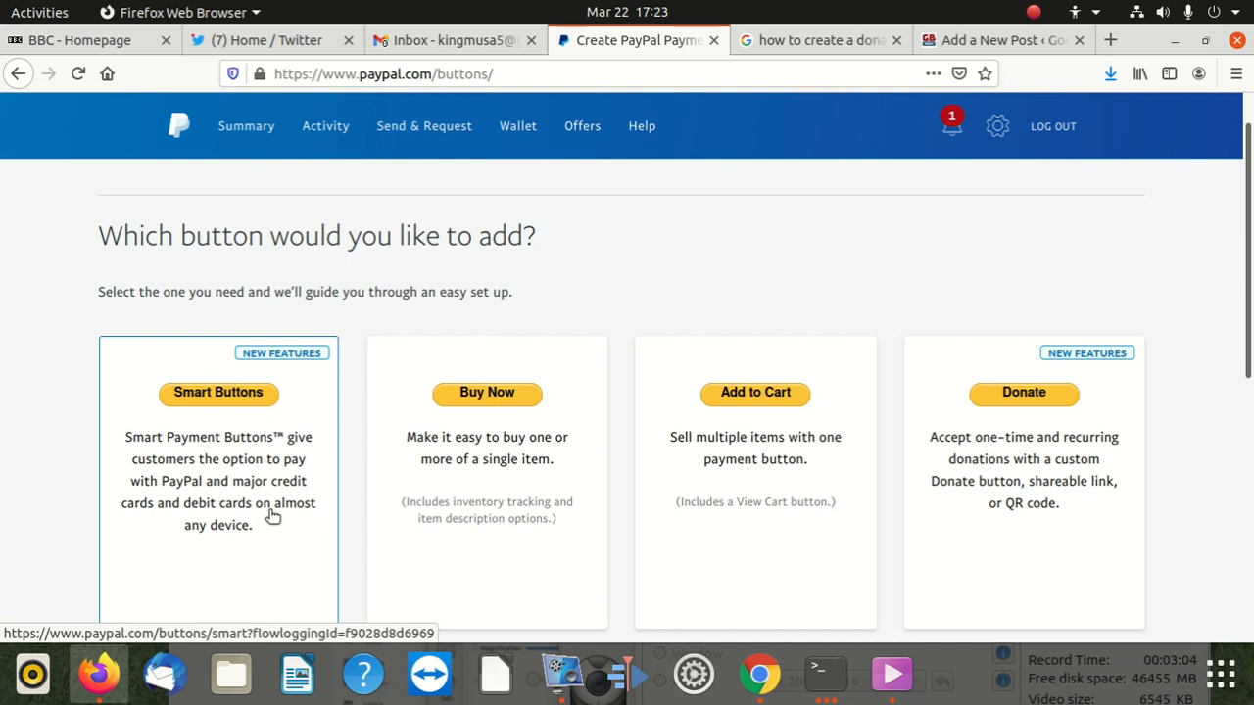
scroll(551, 392, down, 2)
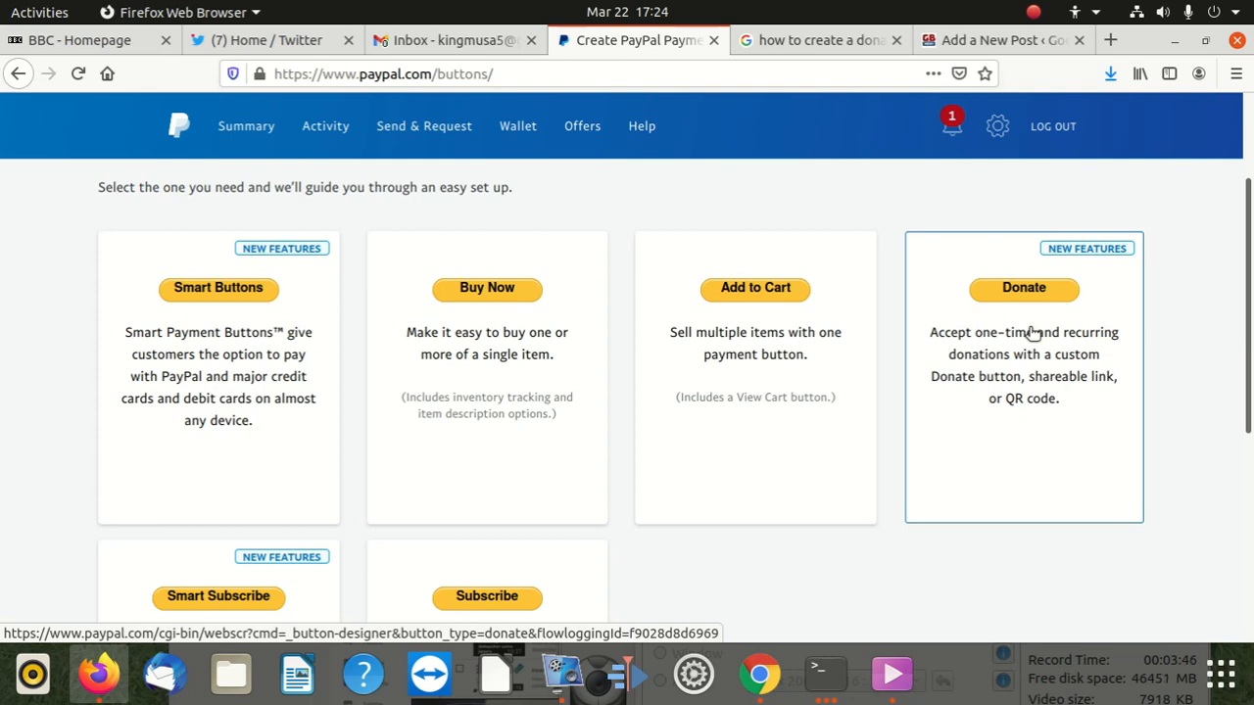
scroll(1019, 336, down, 5)
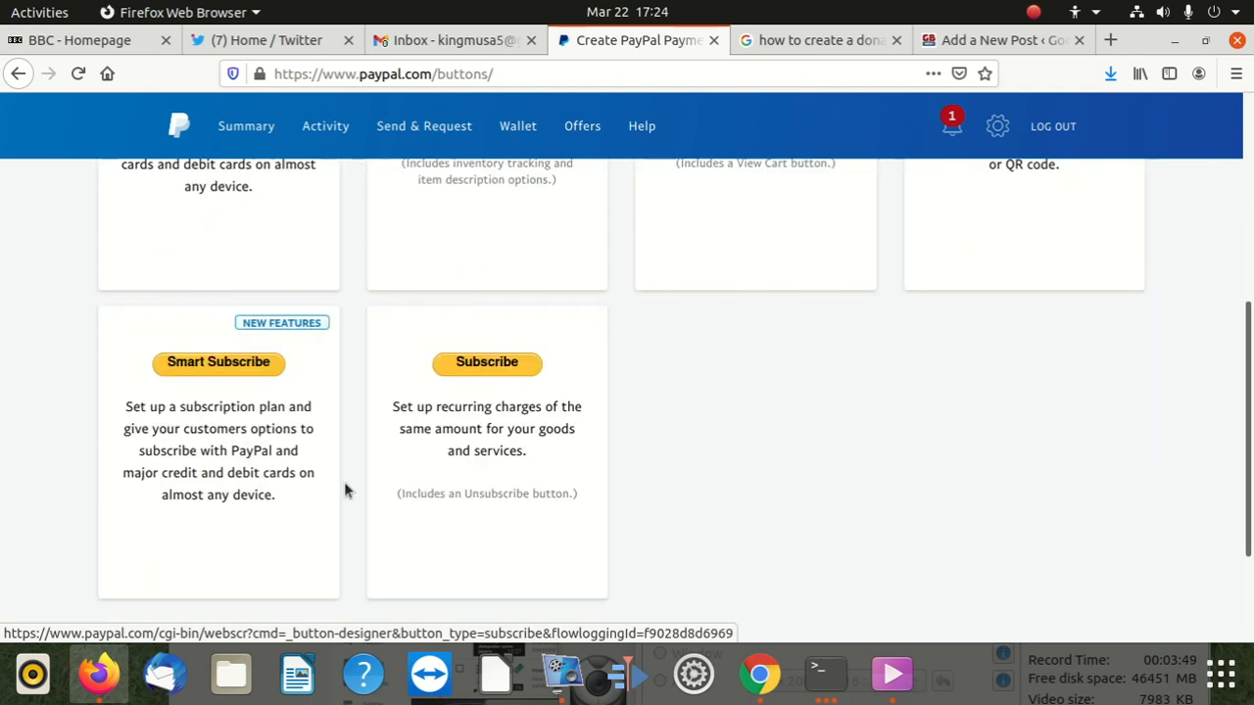
scroll(343, 482, down, 1)
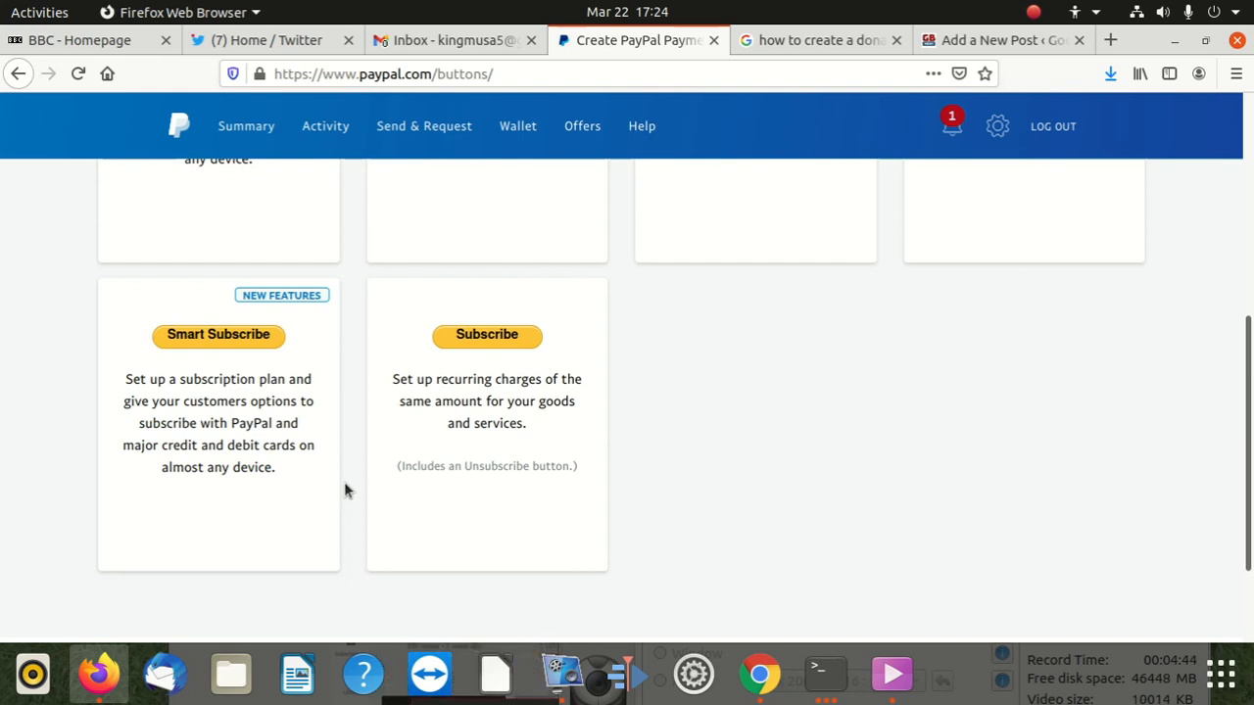
scroll(345, 483, up, 1)
scroll(344, 482, up, 4)
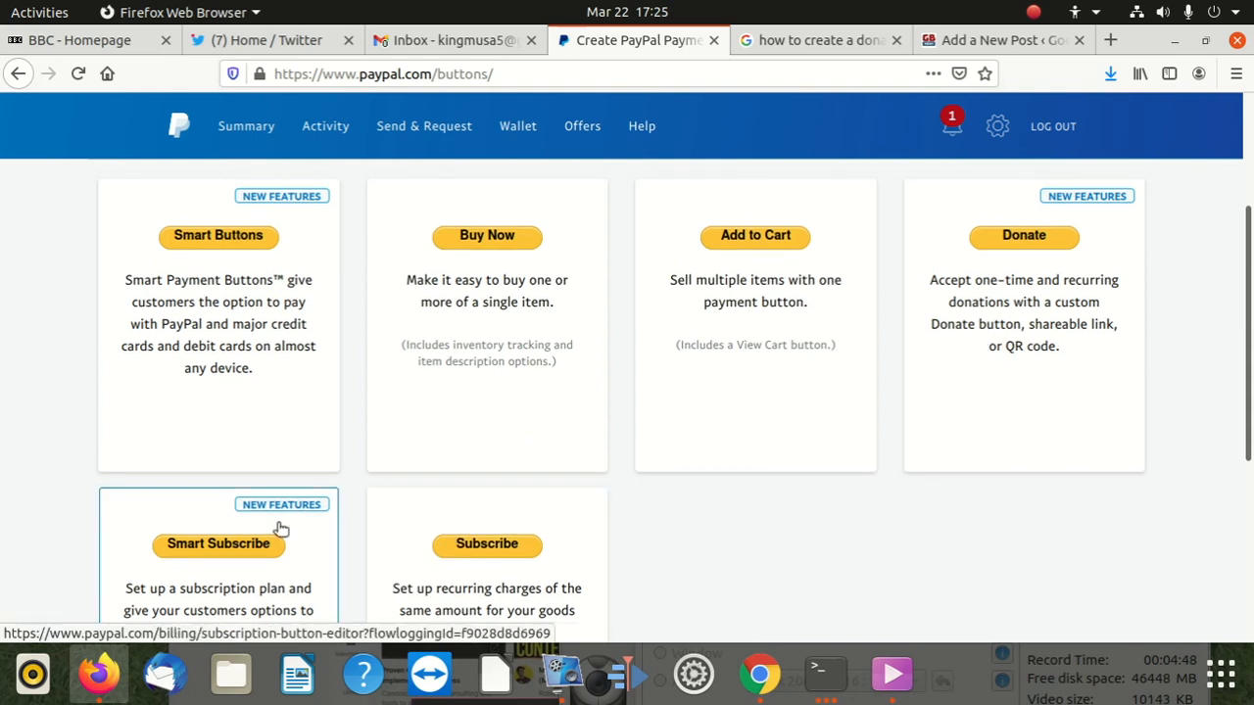
scroll(342, 485, up, 2)
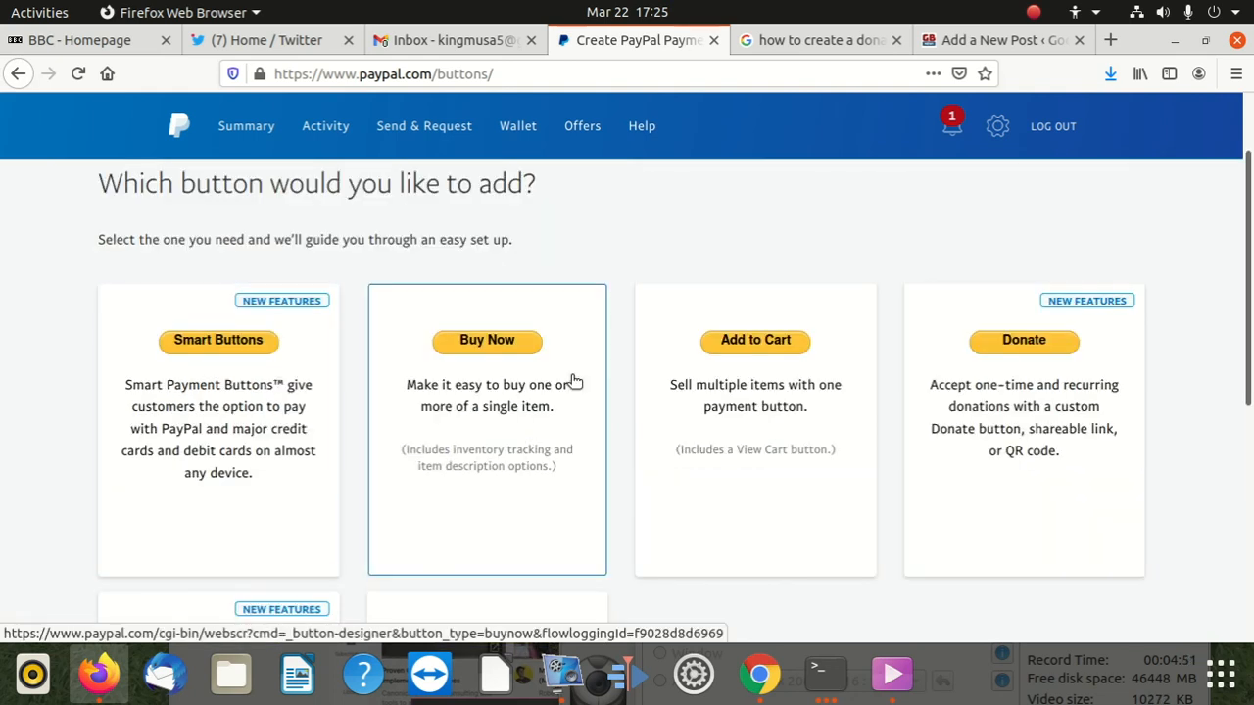
click(1021, 341)
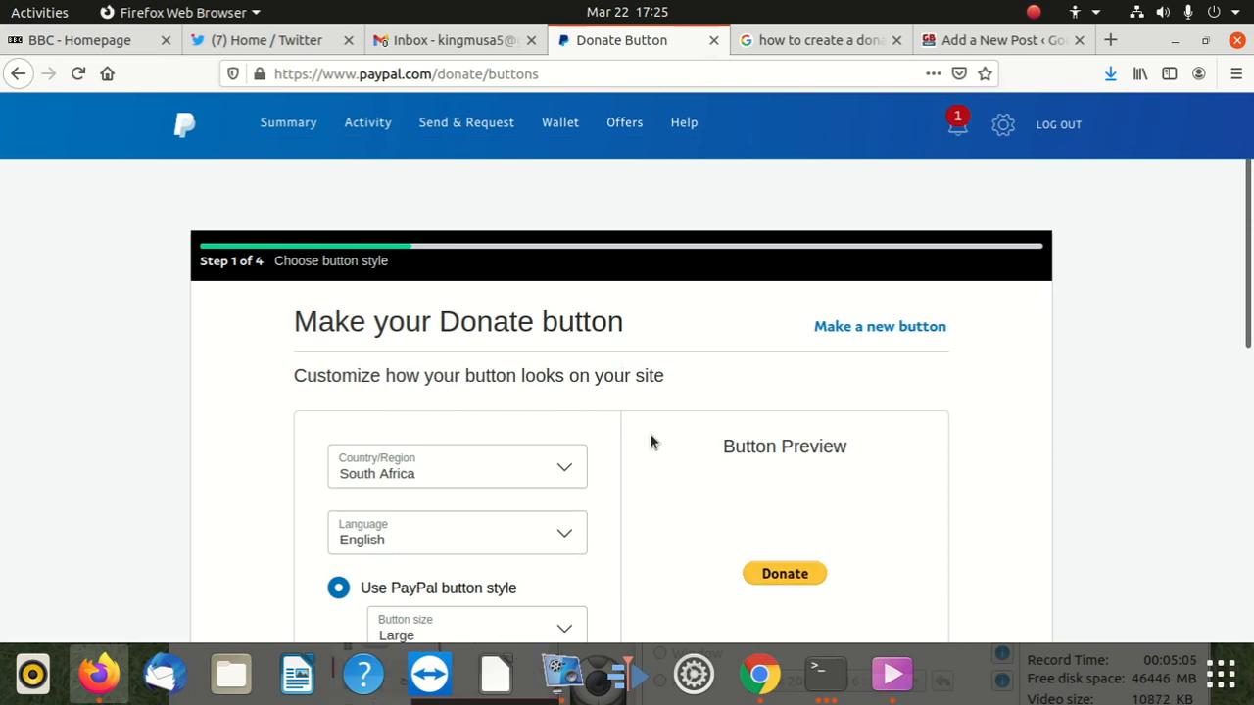
- Preview the Donate button in the Small size and set the size back to Large
scroll(656, 443, down, 5)
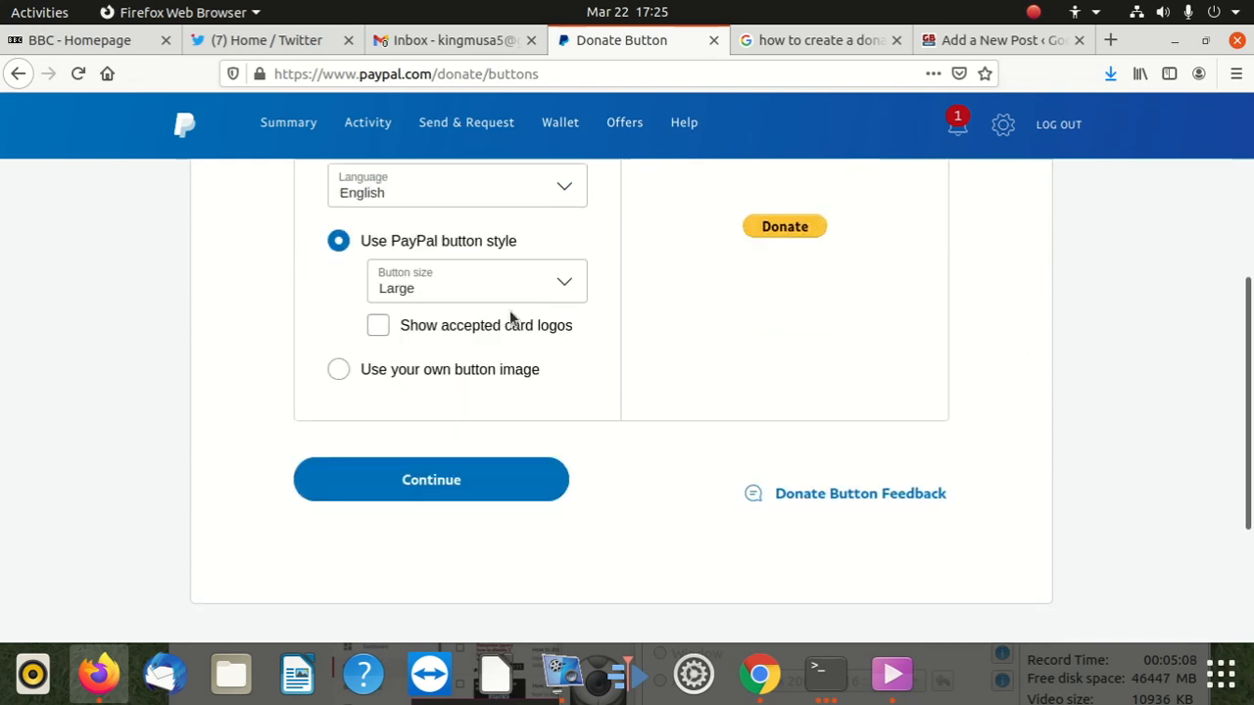
click(476, 283)
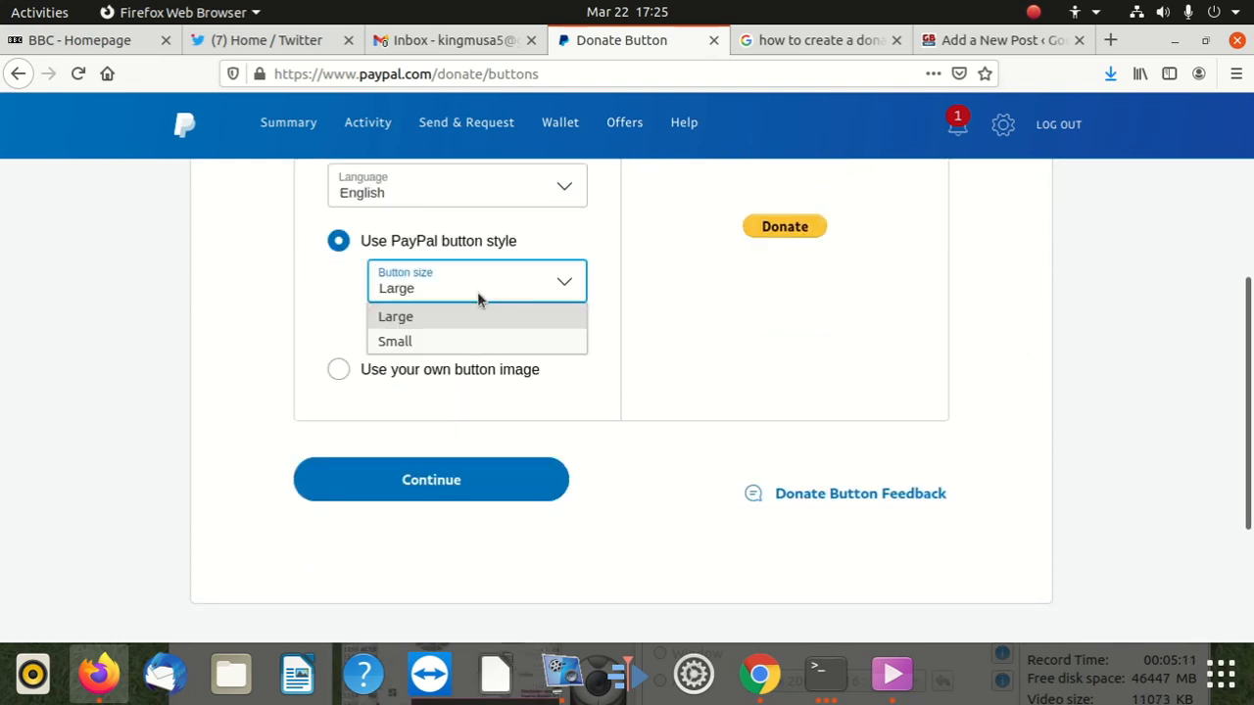
click(443, 343)
click(447, 290)
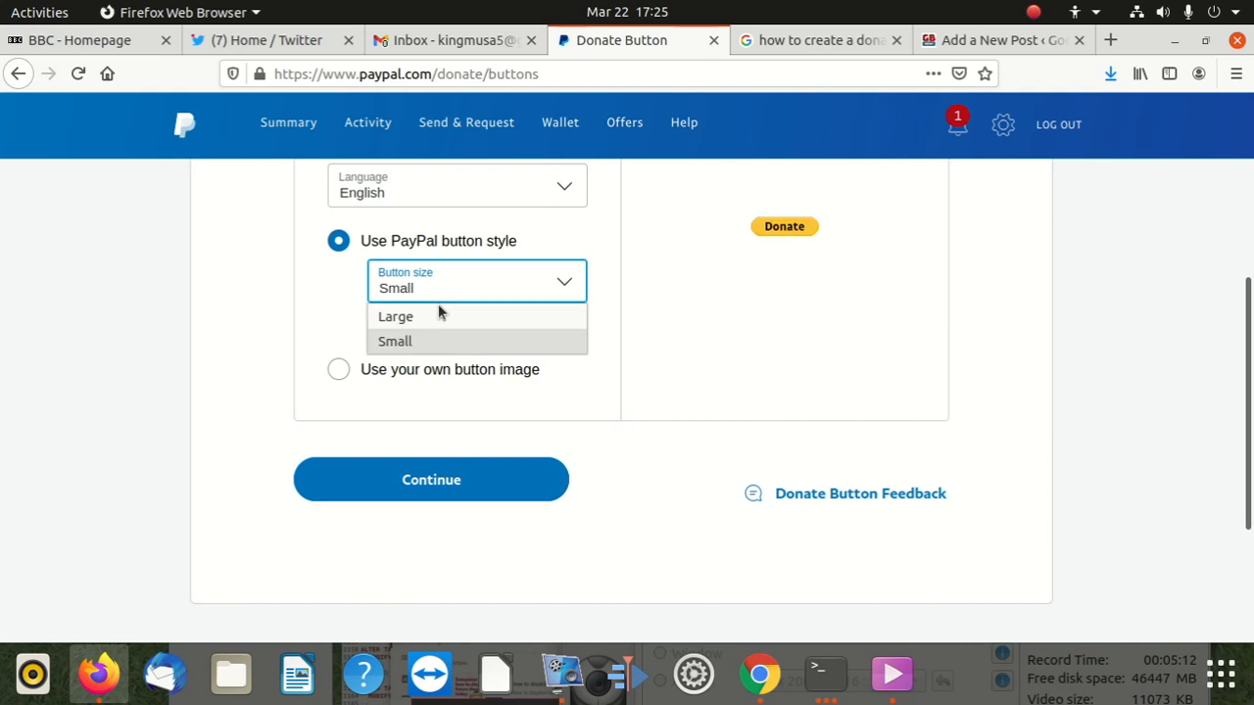
click(432, 320)
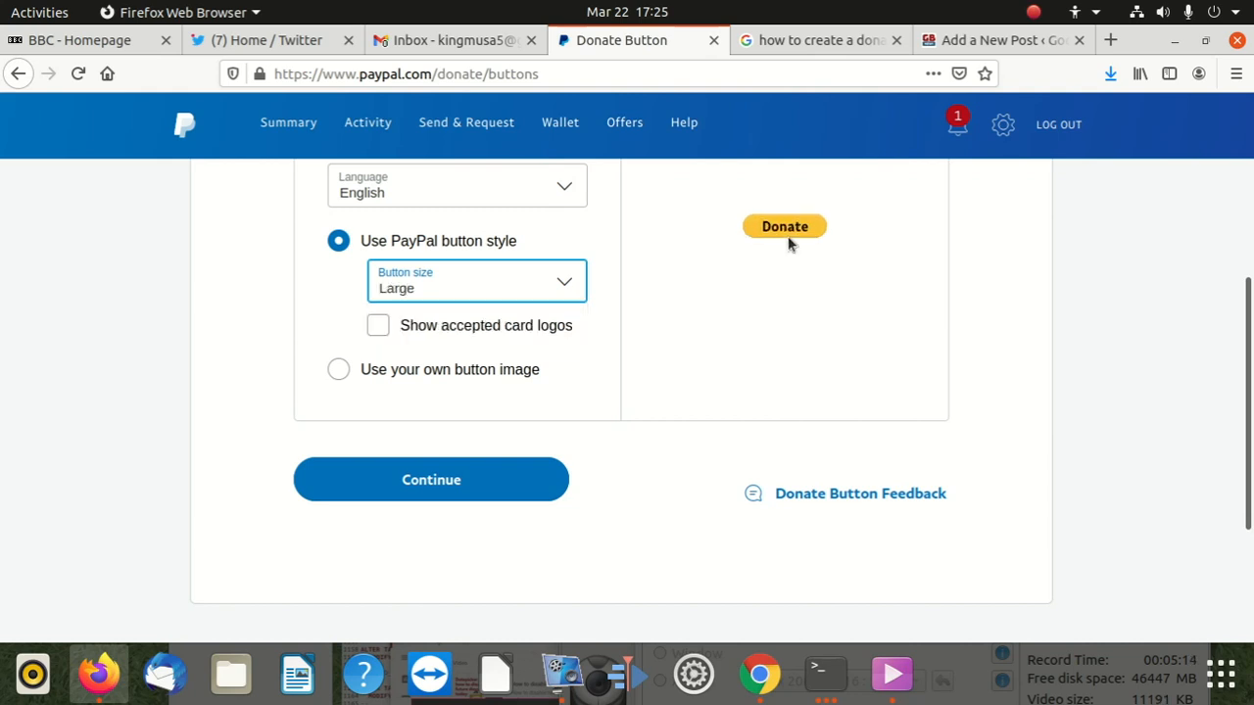
- Set the Donate button's country to Russia and its language to Russian
scroll(790, 245, up, 1)
click(518, 250)
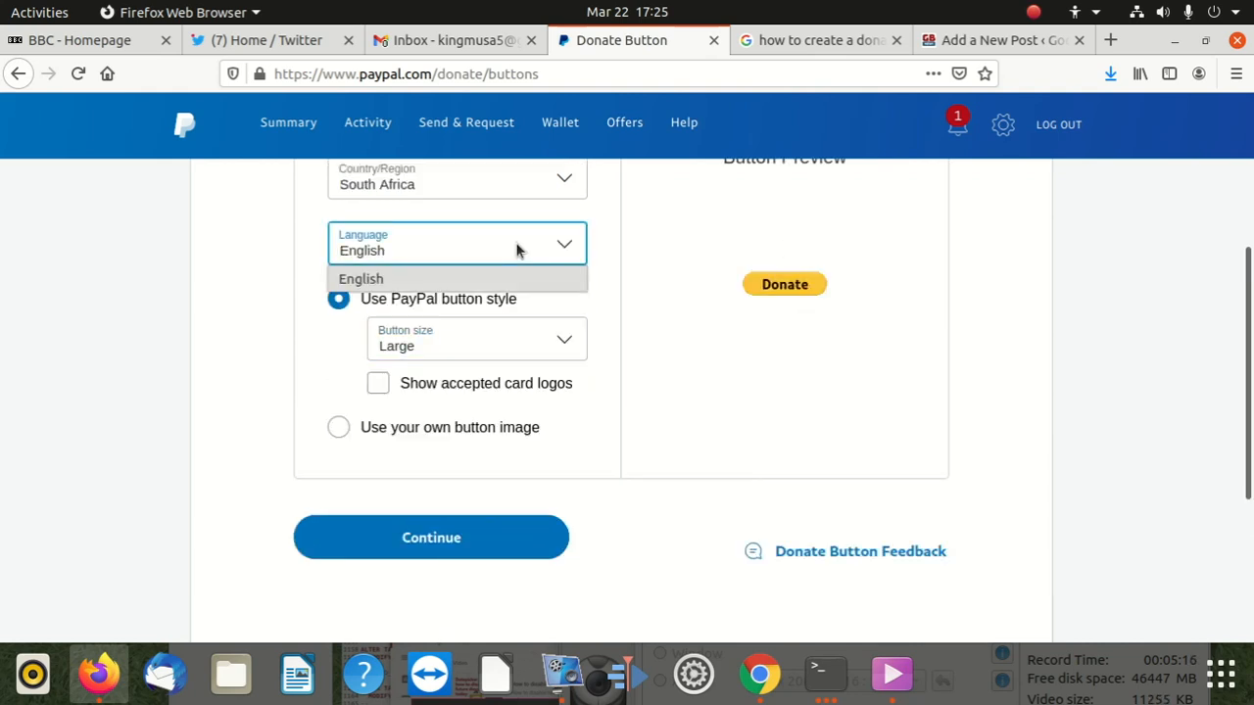
click(386, 281)
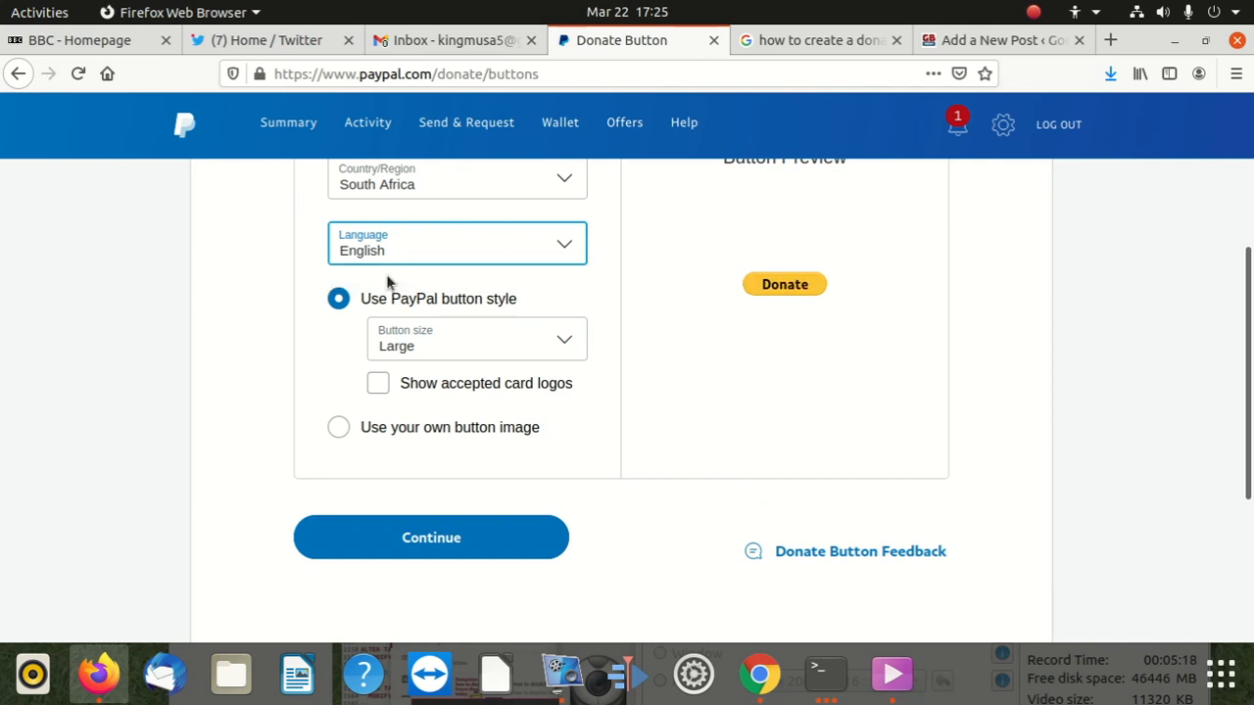
click(495, 179)
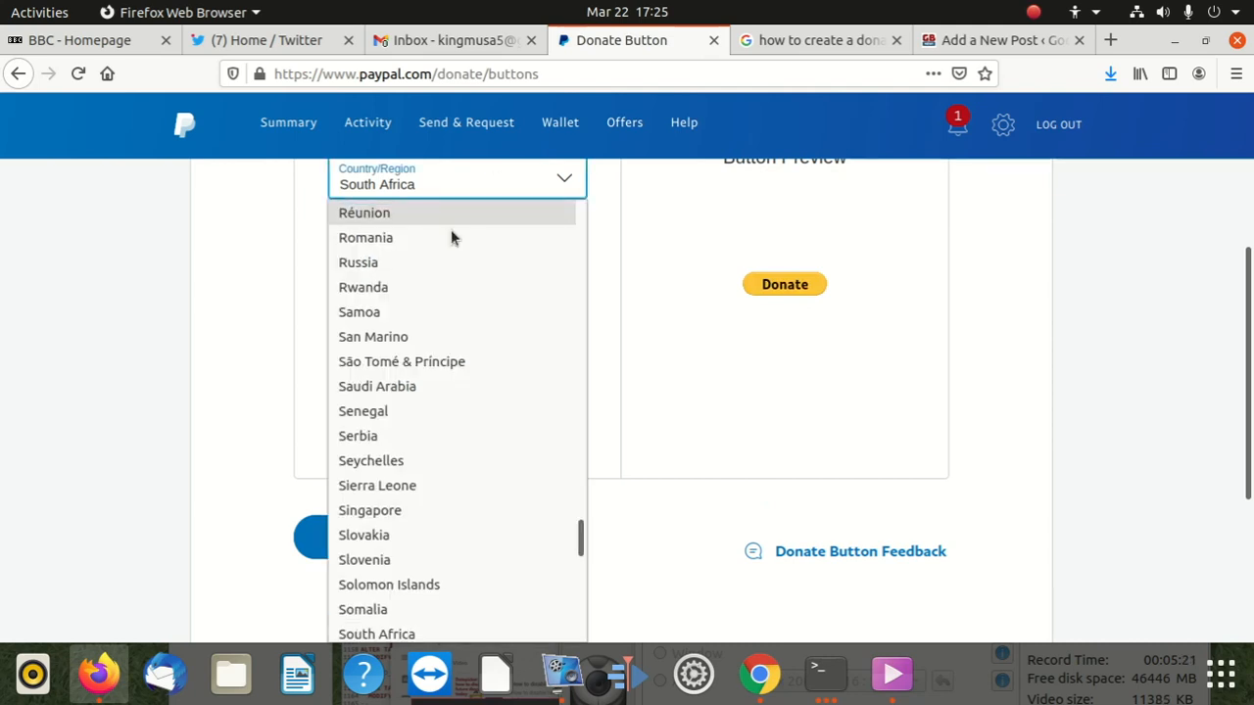
click(427, 271)
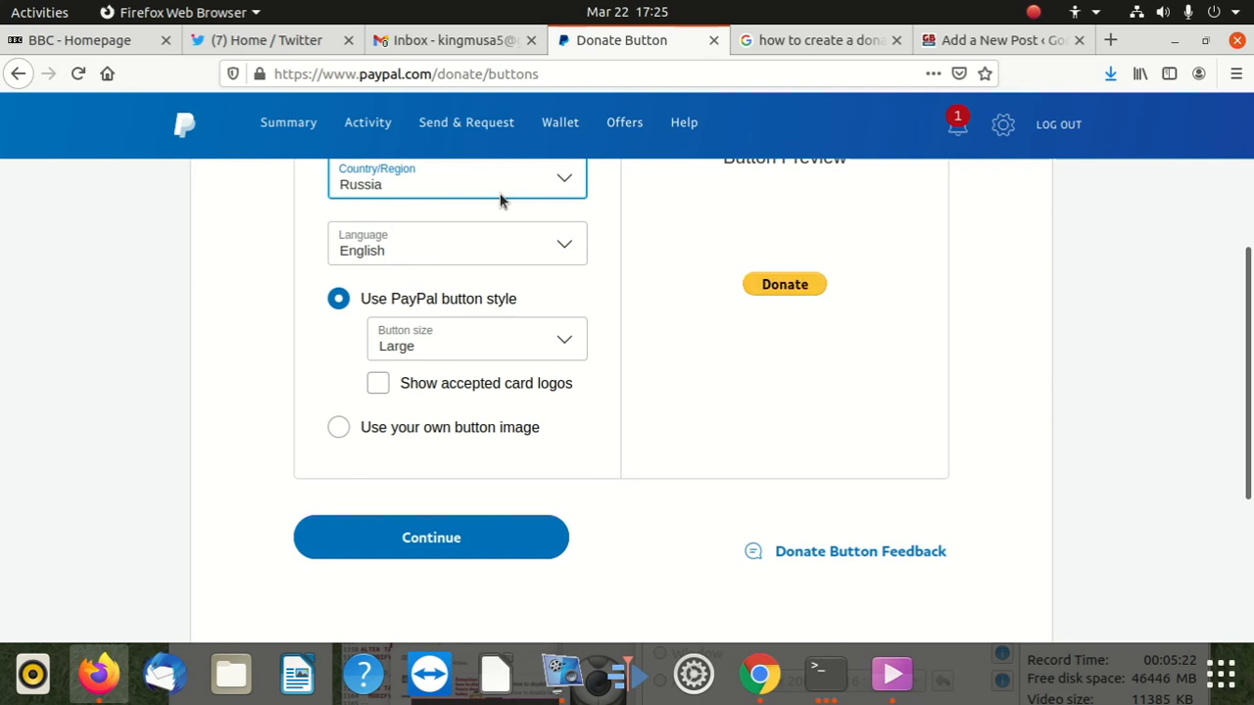
click(505, 242)
click(432, 304)
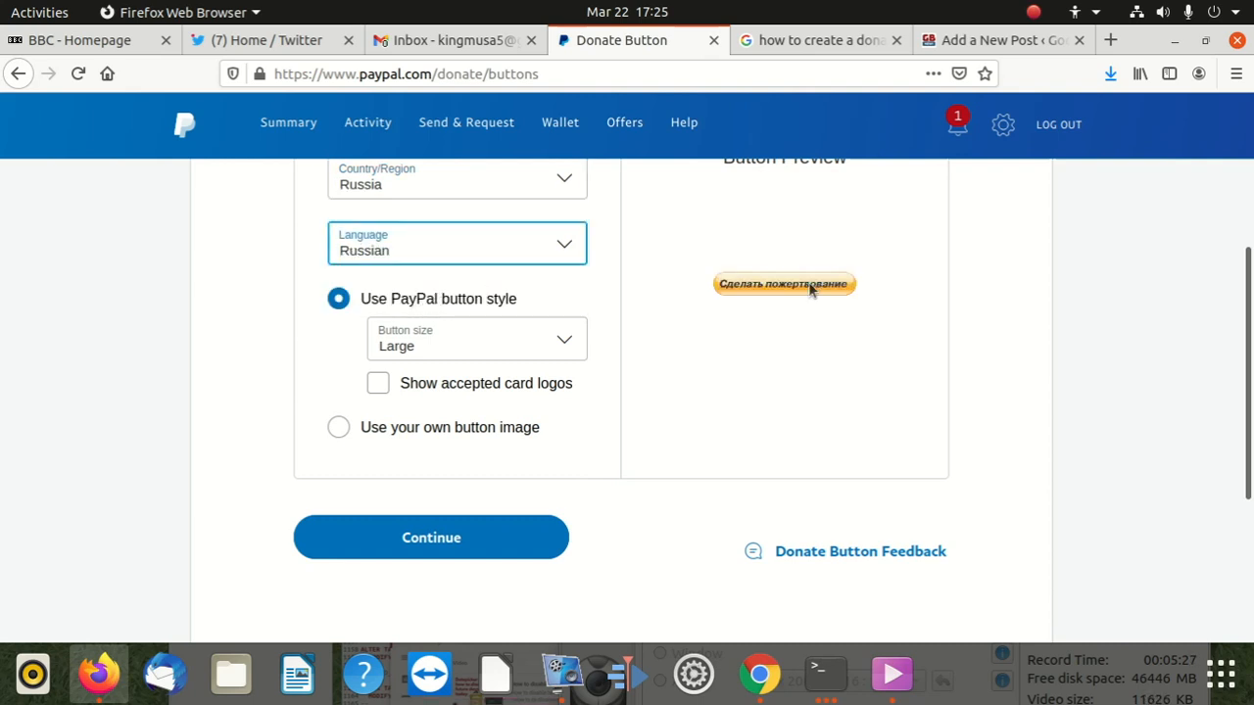
- Set the Donate button's country to Nigeria and check which languages are offered for it
click(478, 189)
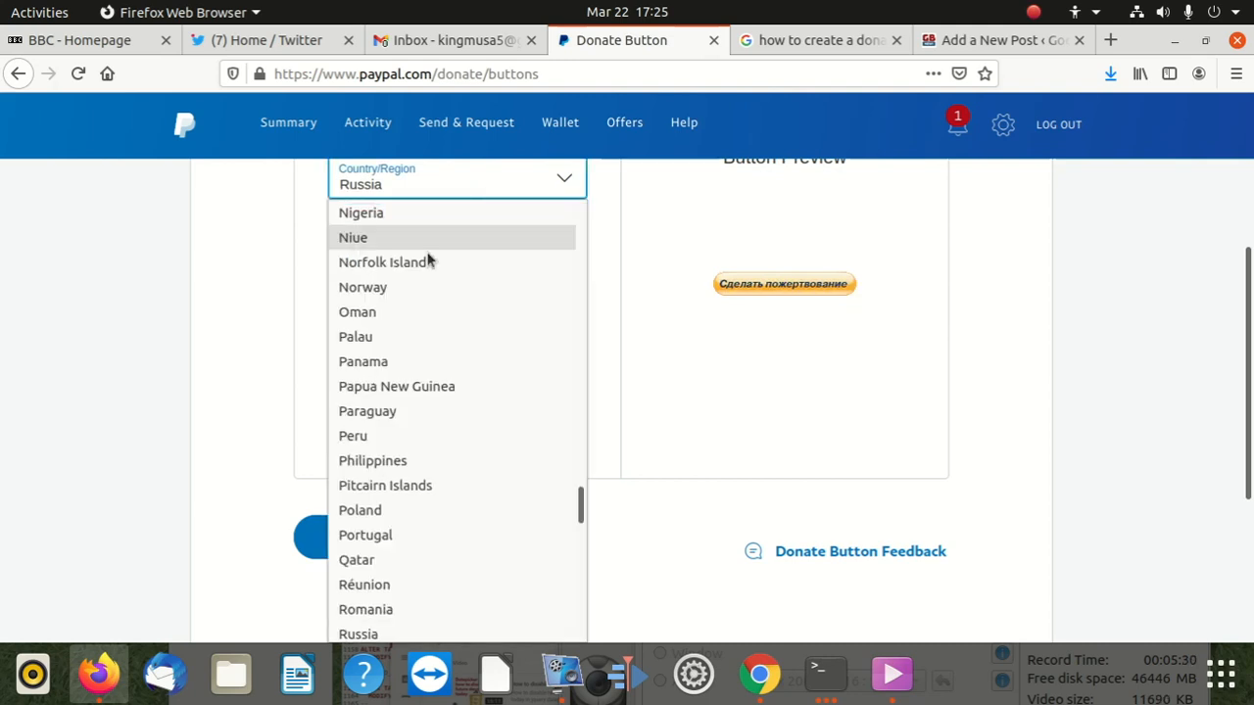
click(438, 214)
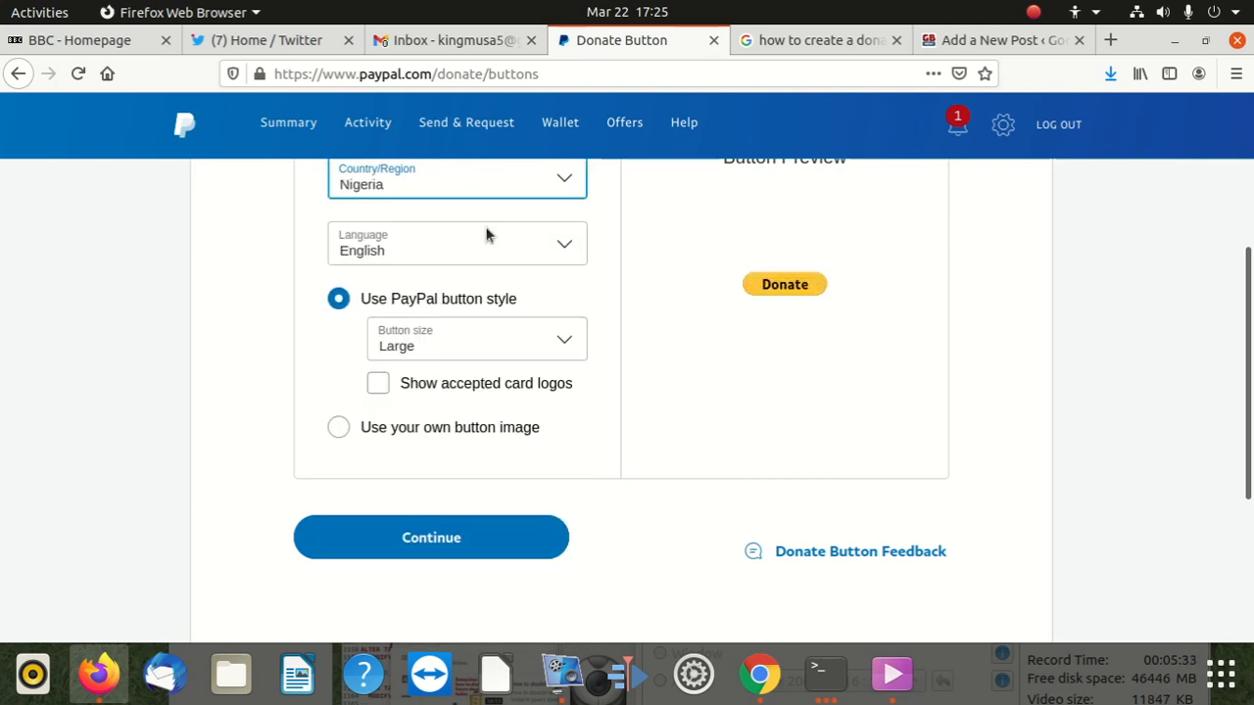
click(540, 241)
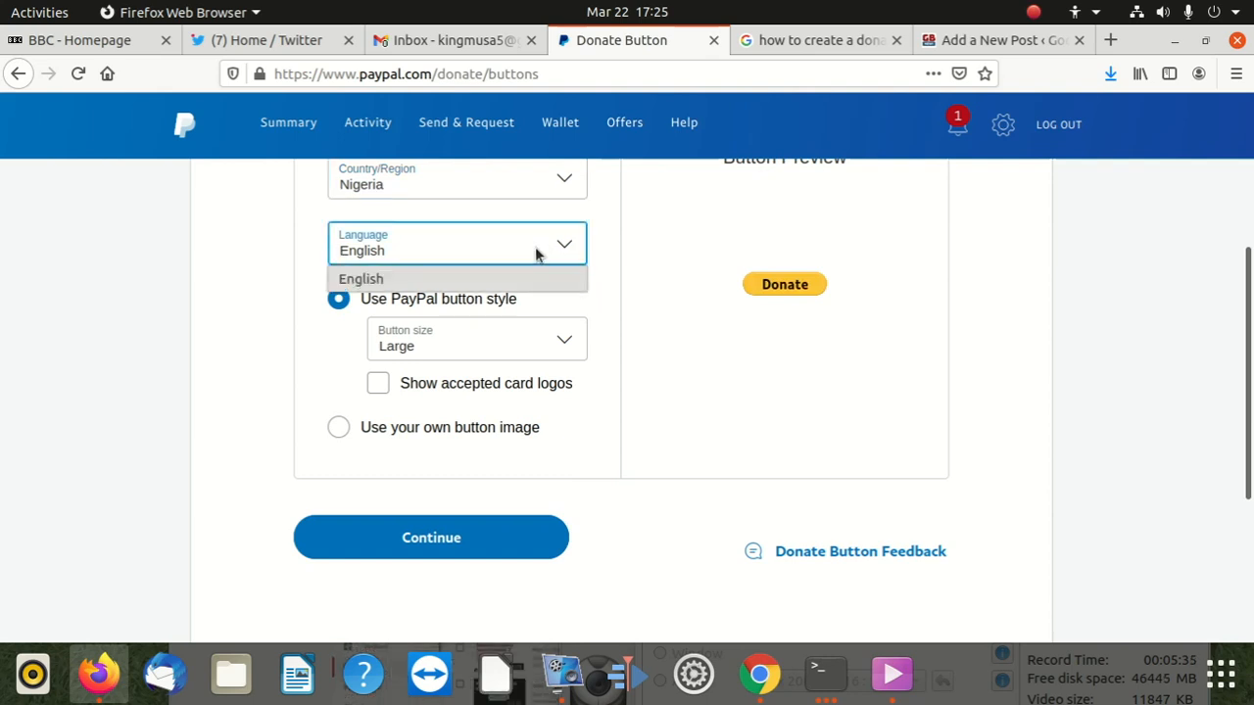
- Set the Donate button's country to Portugal and its language to Portuguese
scroll(538, 252, up, 1)
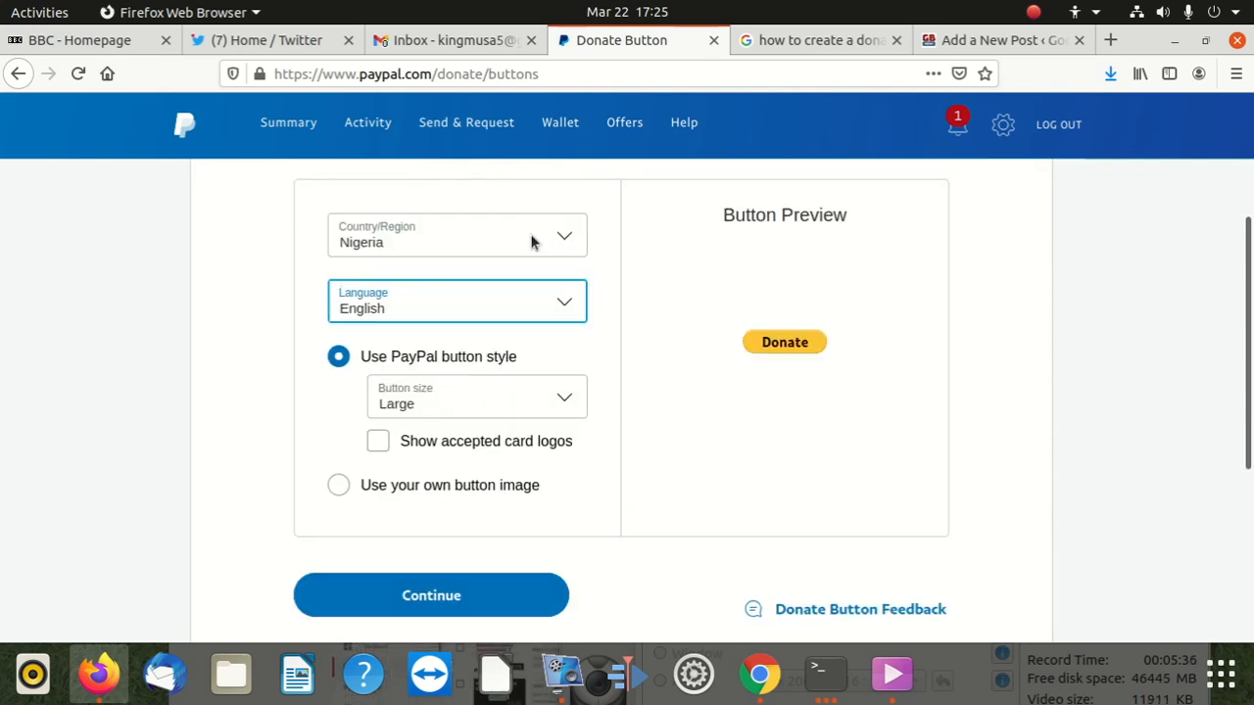
click(532, 242)
scroll(514, 438, down, 10)
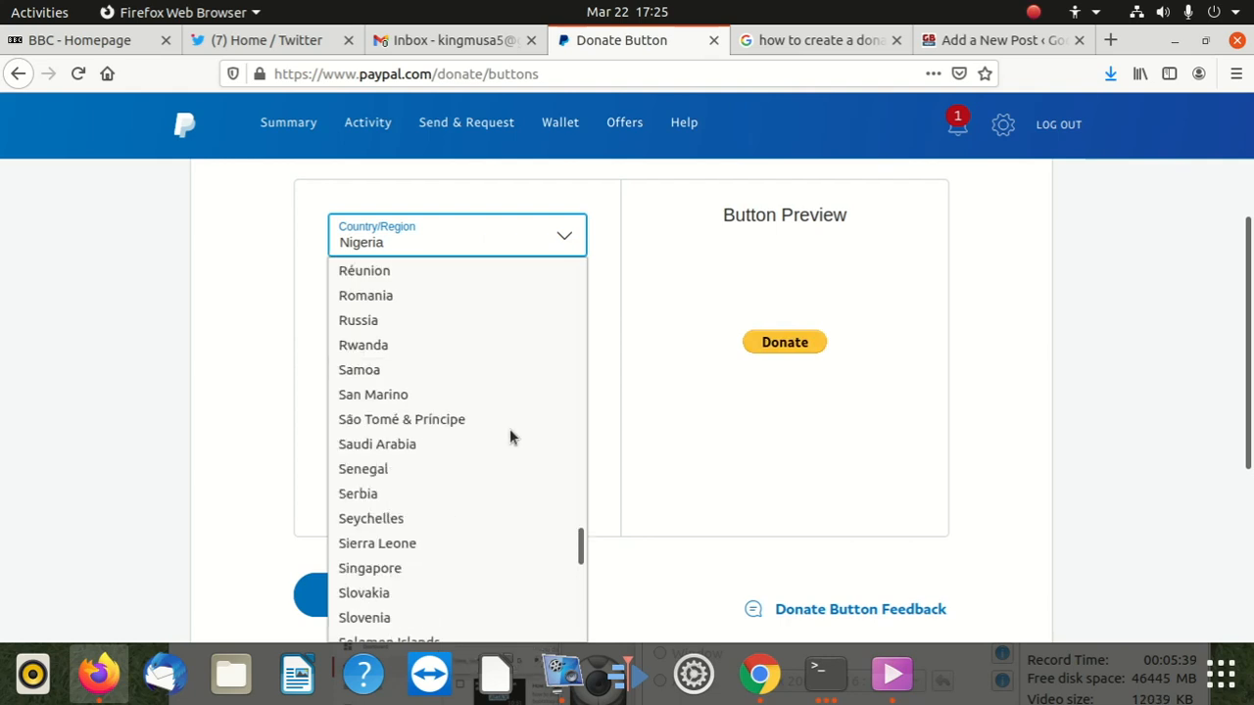
scroll(382, 348, up, 1)
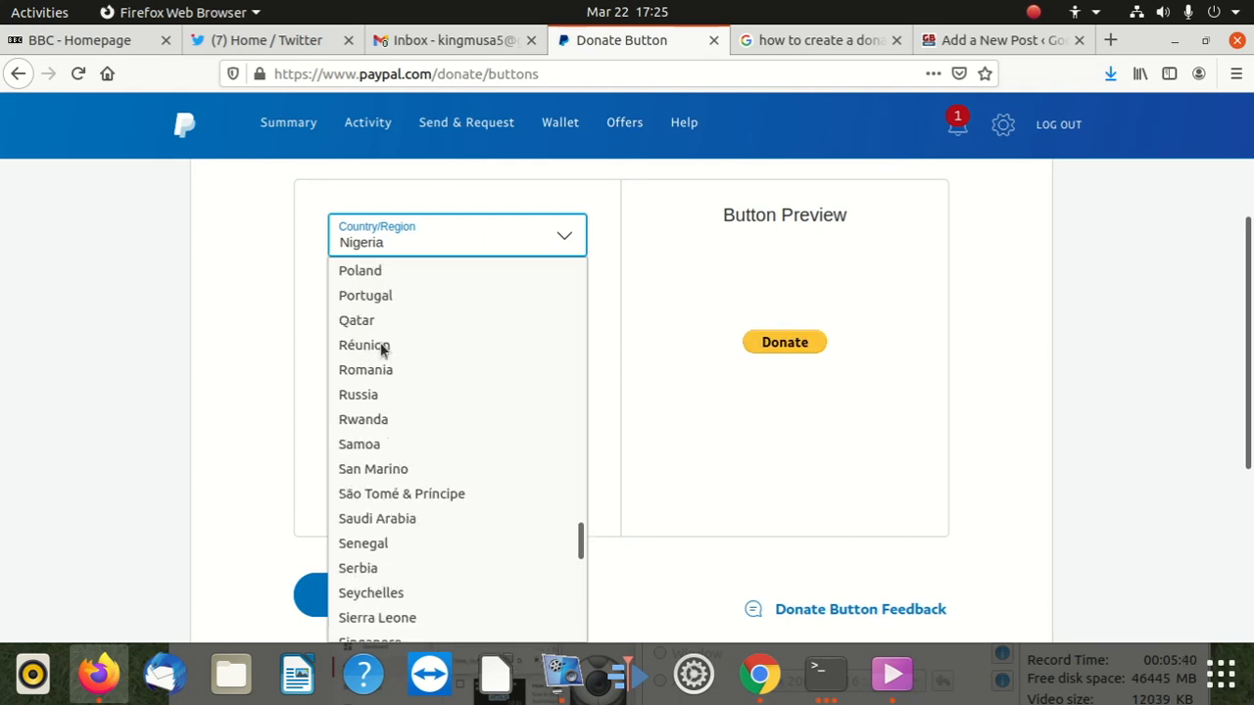
scroll(383, 349, up, 1)
click(386, 366)
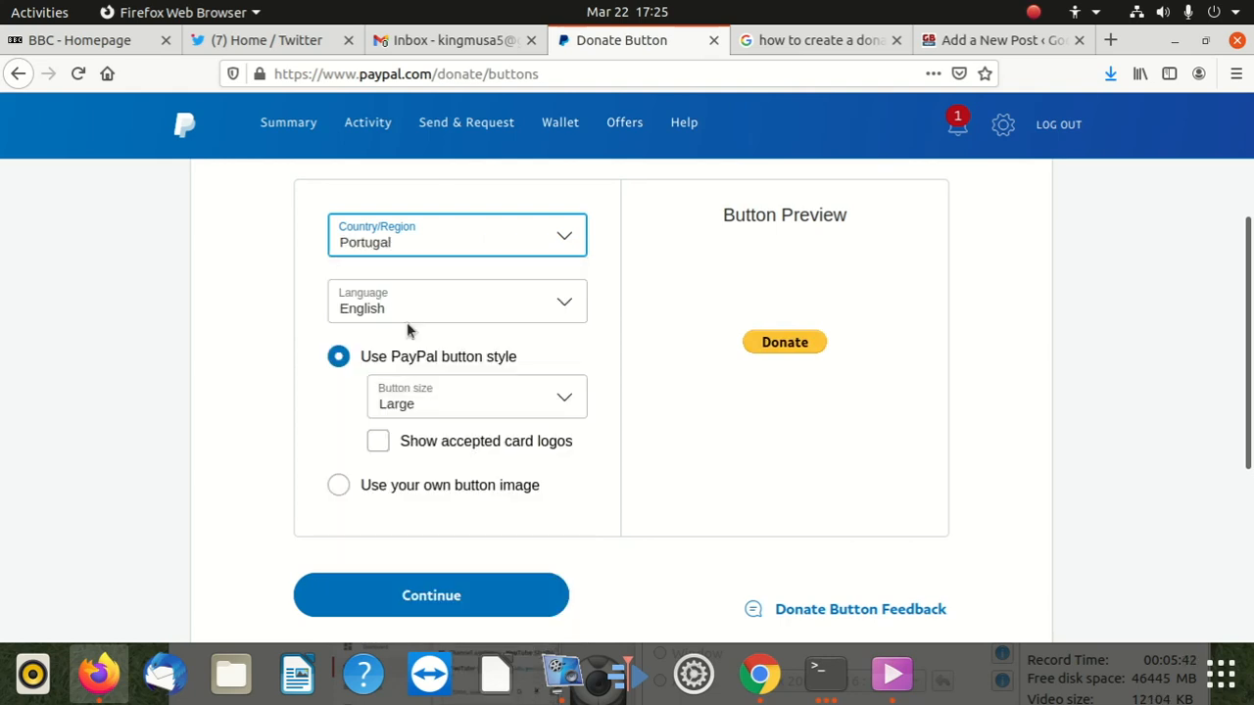
click(480, 309)
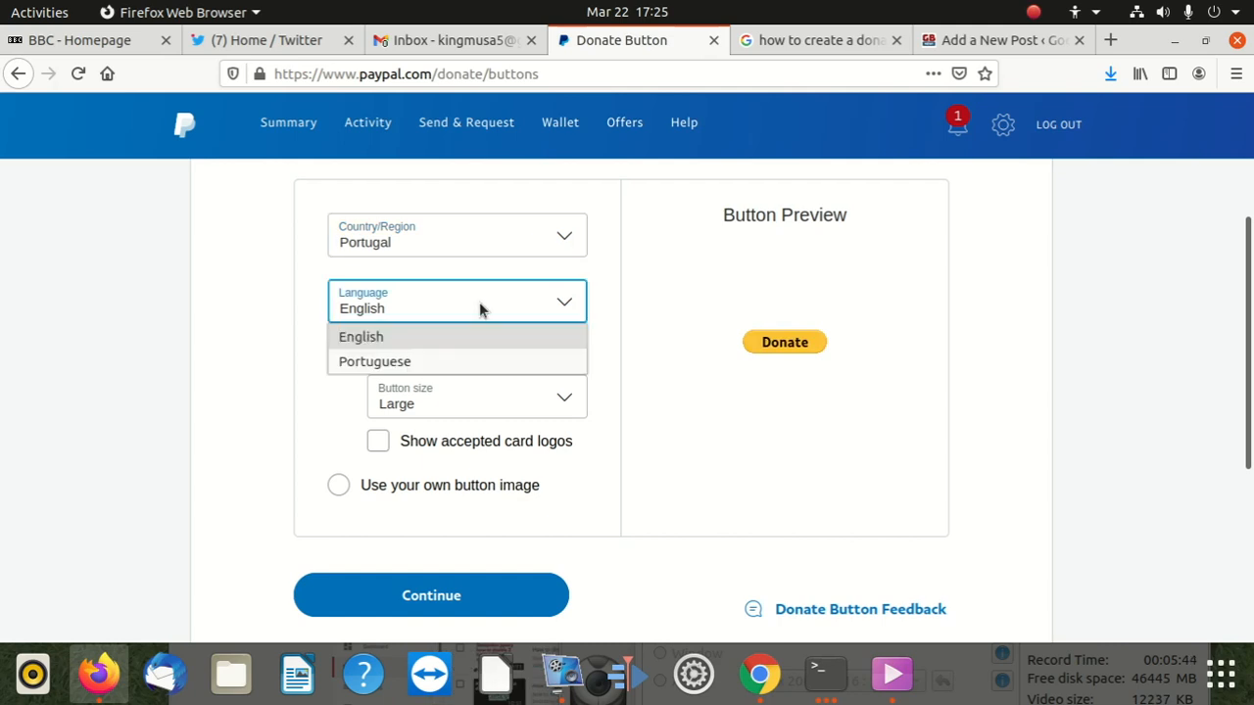
click(428, 363)
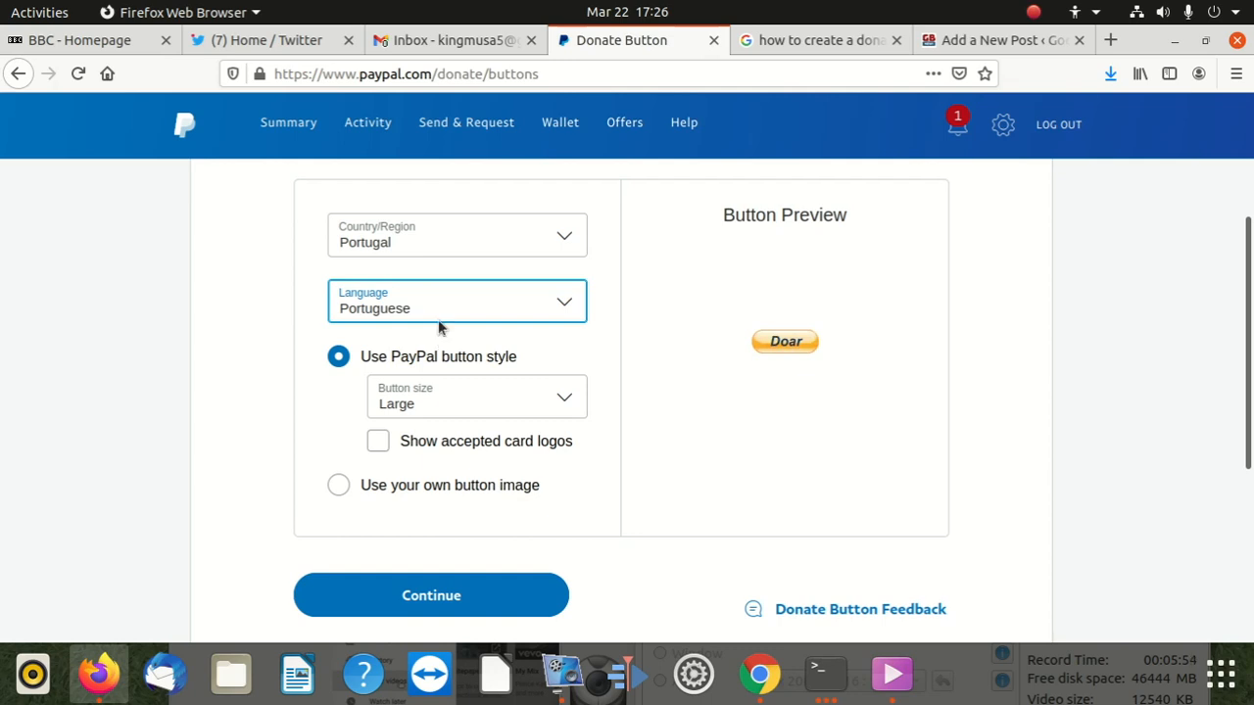
- Set the Donate button's country to Ukraine and check which languages are offered for it
click(478, 247)
scroll(466, 284, down, 10)
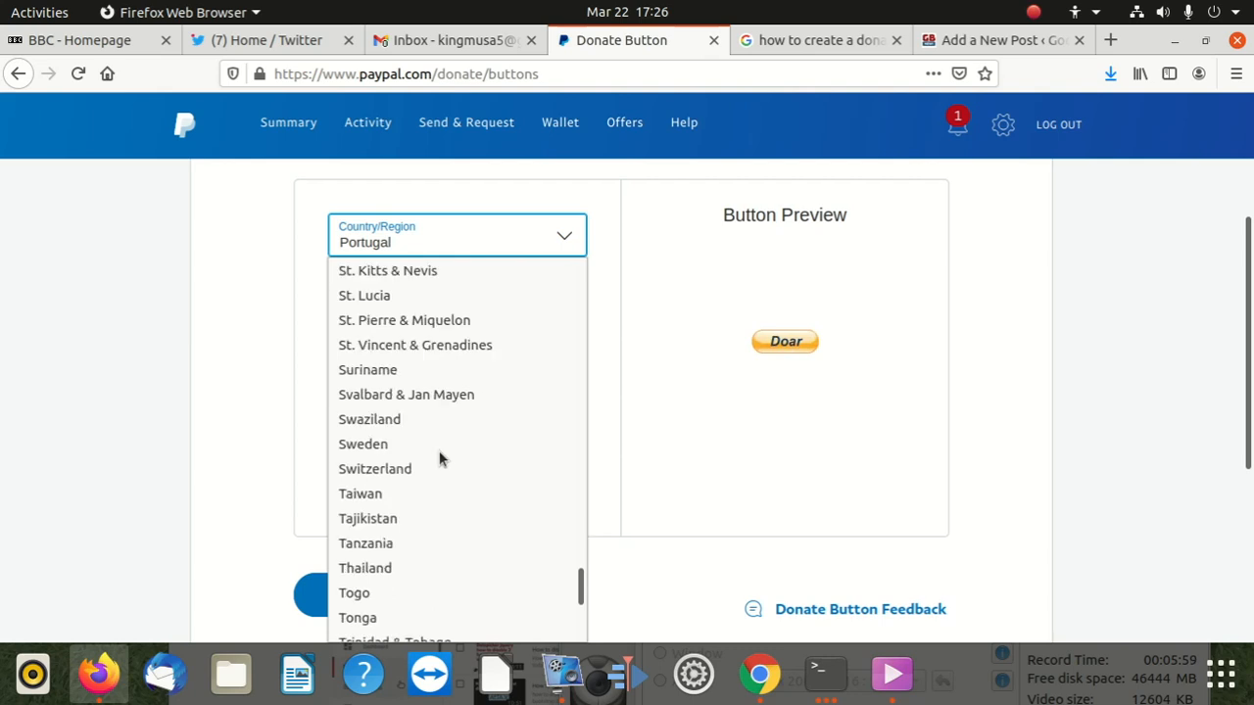
scroll(439, 456, down, 5)
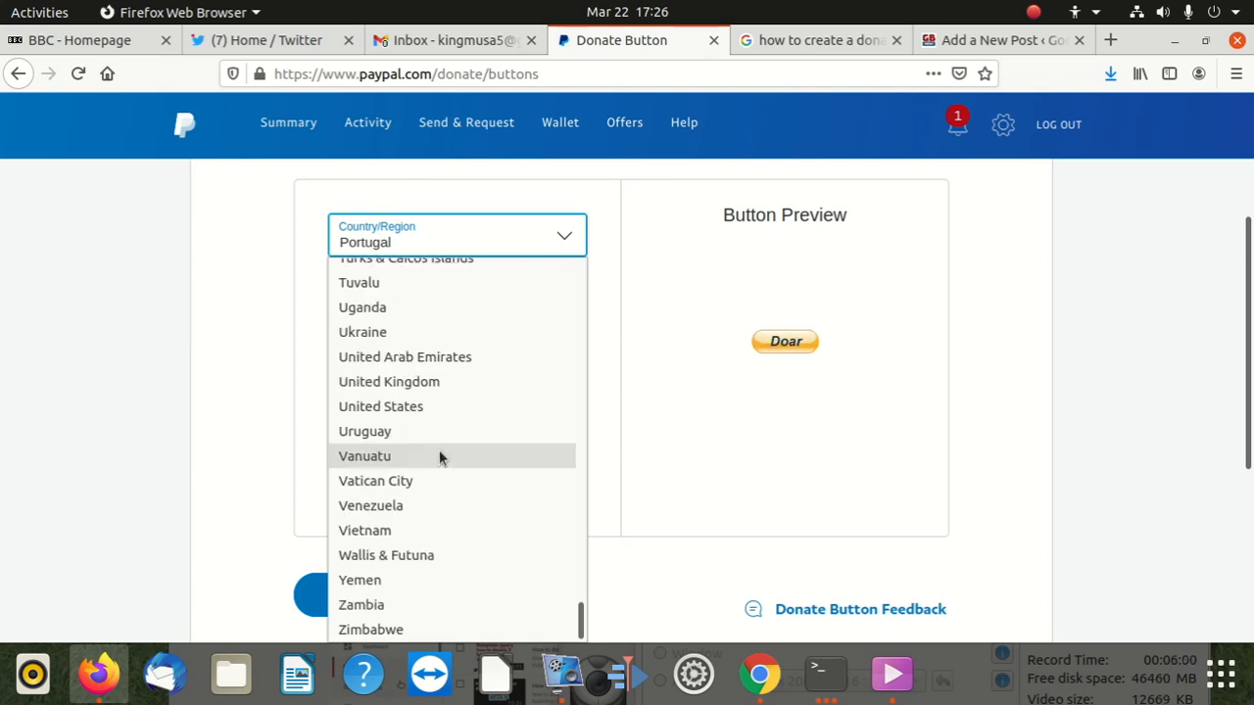
scroll(439, 431, up, 1)
click(402, 409)
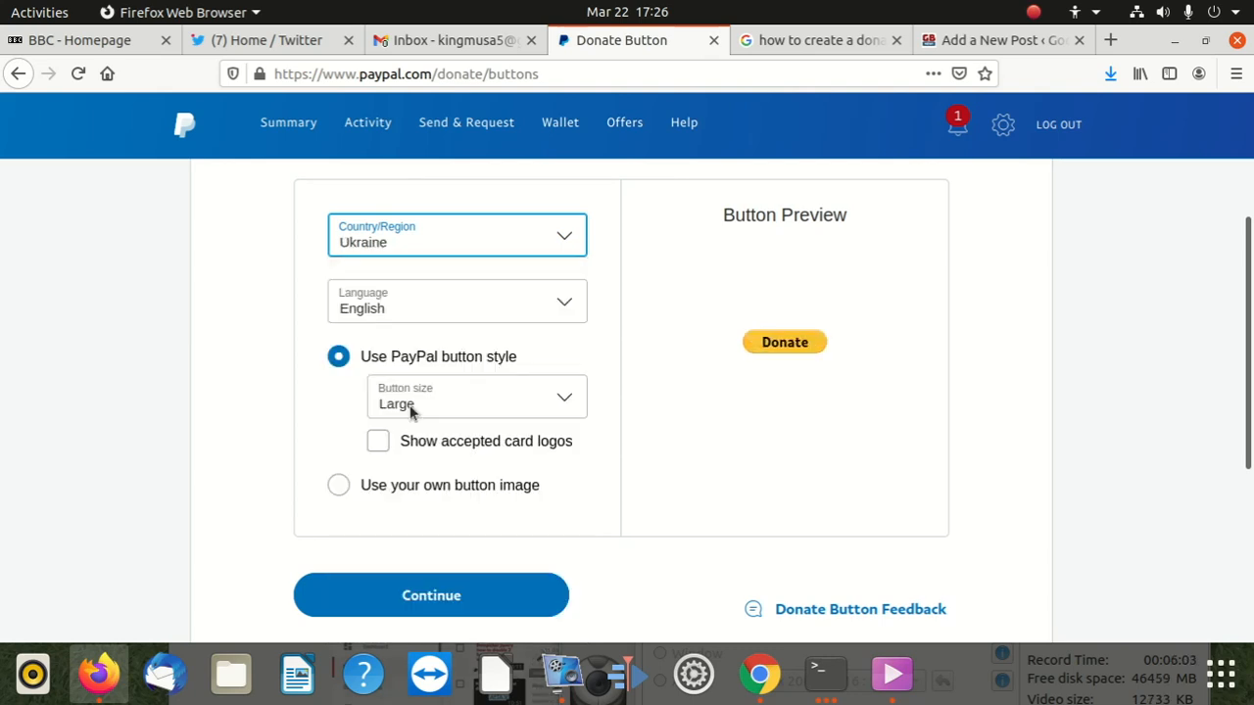
click(493, 303)
click(492, 302)
- Set the Donate button's country to Yemen and check which languages are offered for it
click(481, 252)
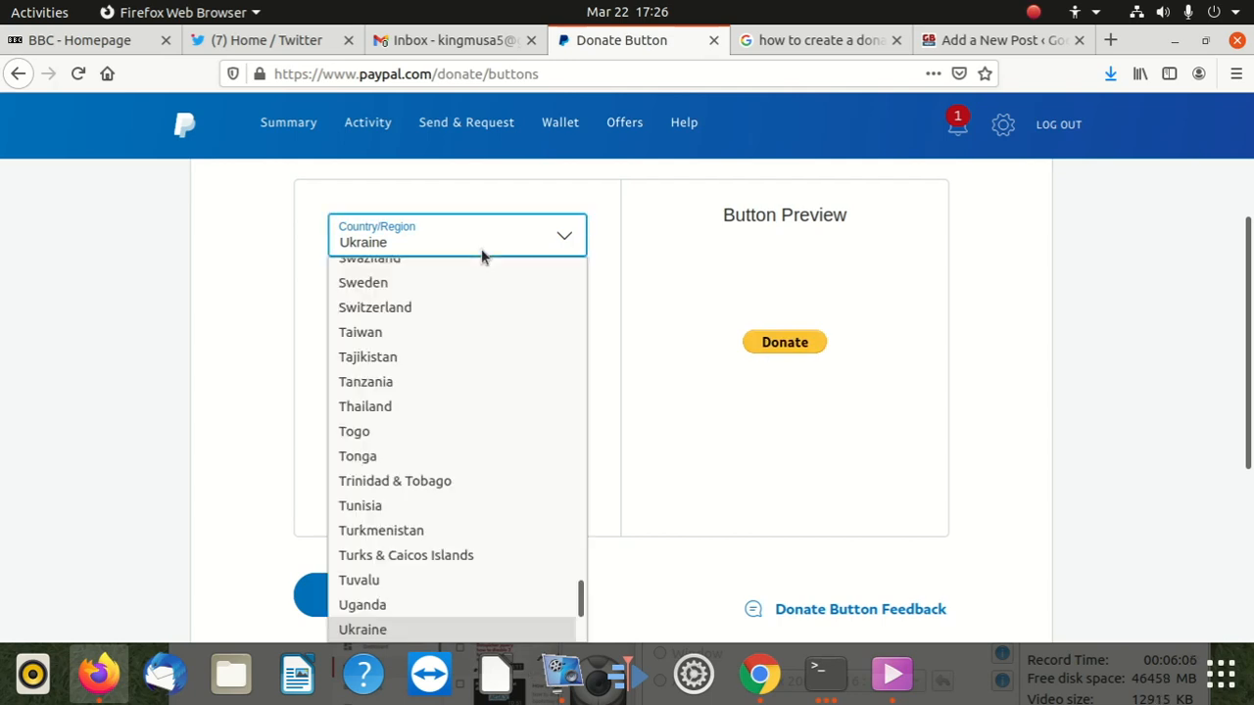
scroll(434, 490, down, 4)
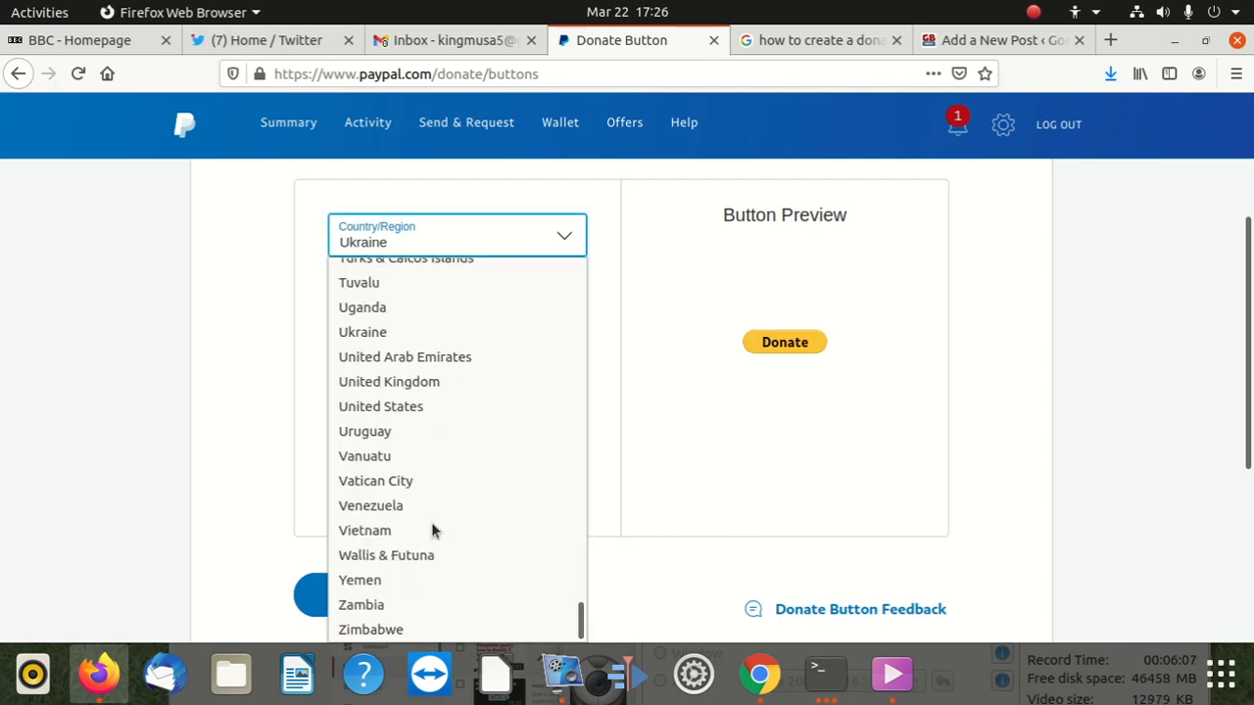
click(418, 580)
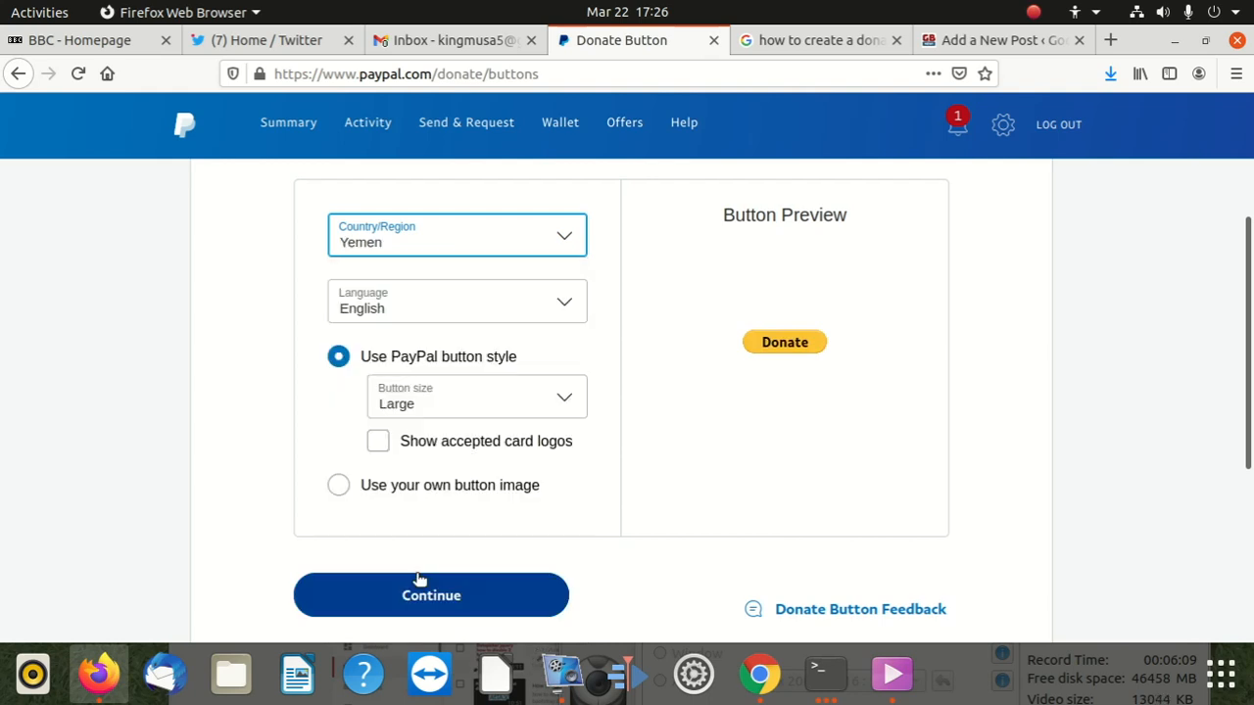
click(515, 311)
click(419, 338)
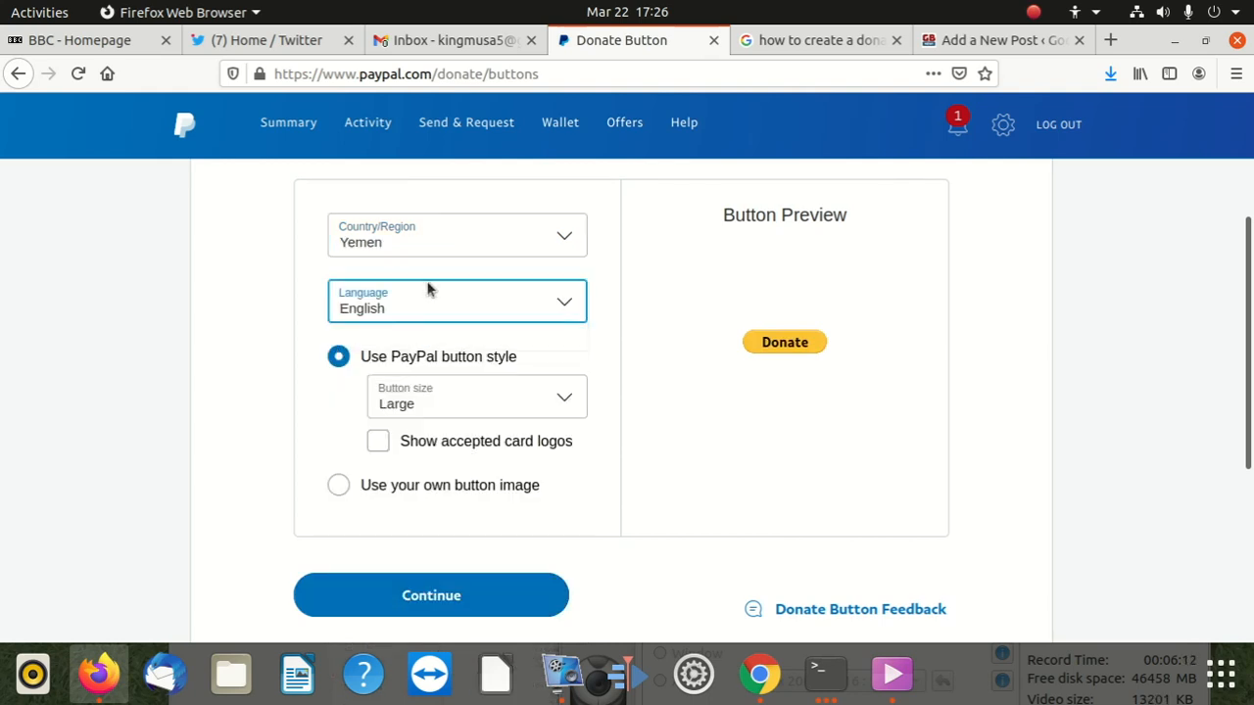
- Set the Donate button's country to Zambia and check which languages are offered for it
click(434, 241)
scroll(429, 441, down, 1)
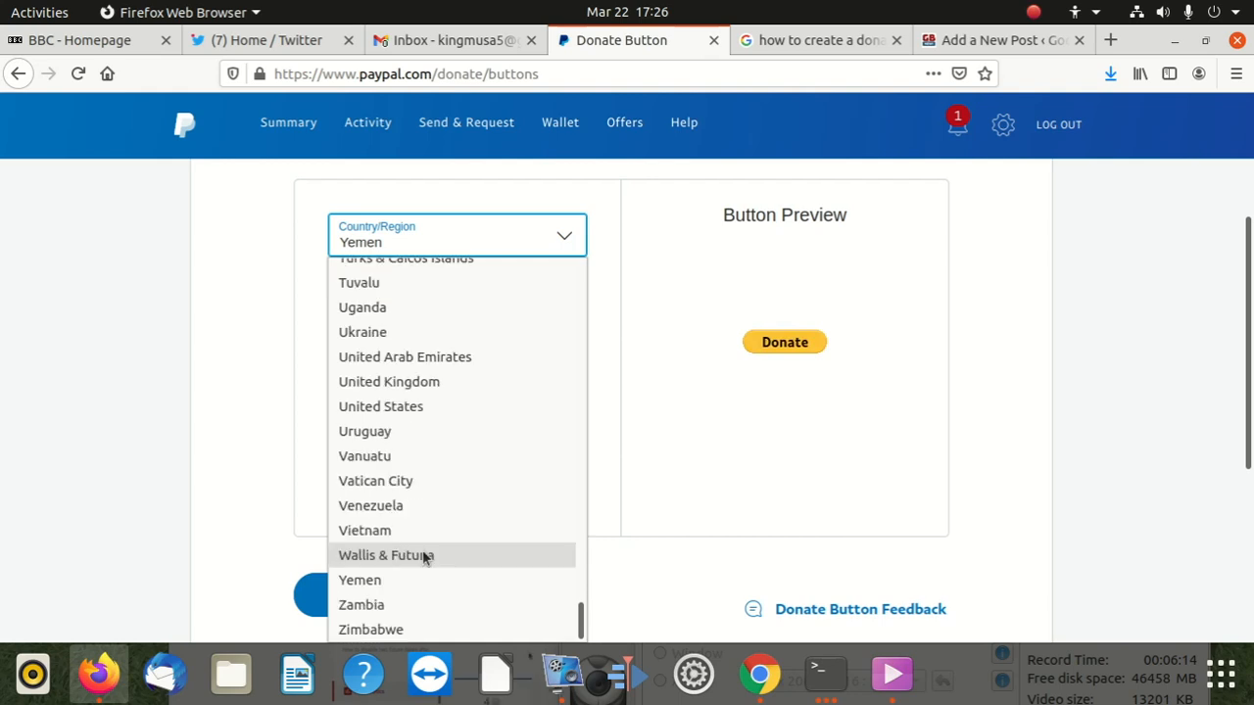
click(406, 603)
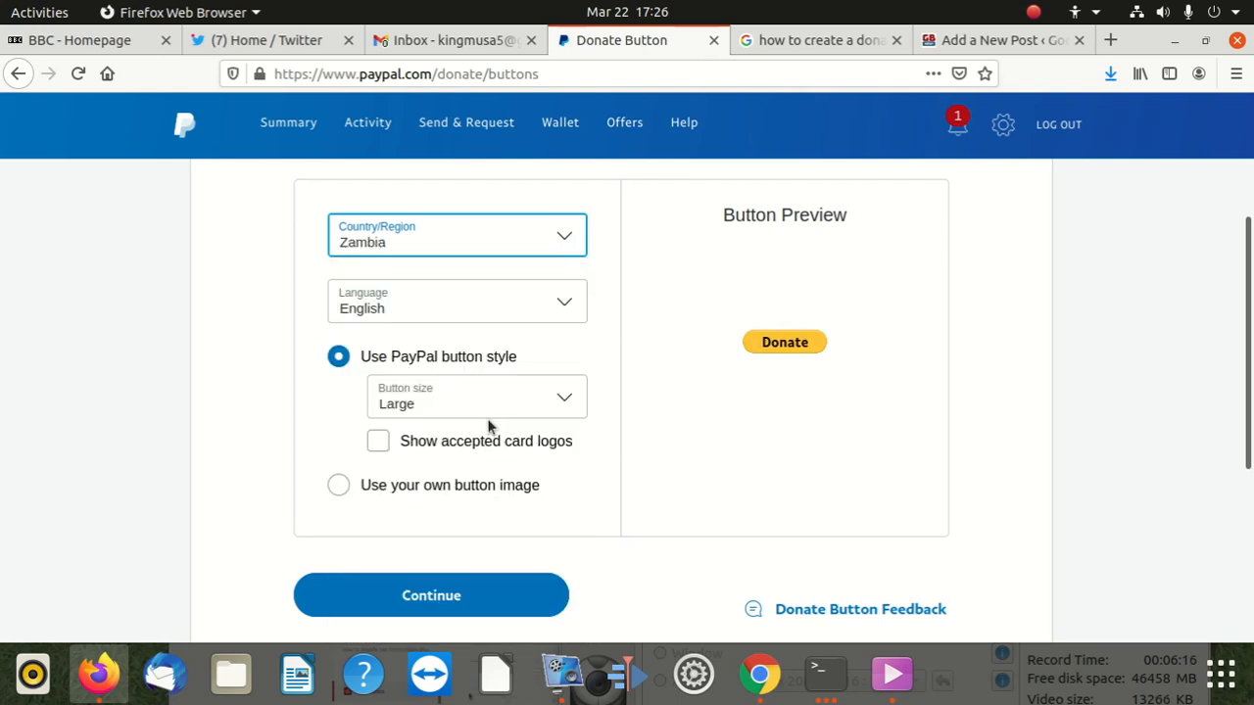
click(457, 313)
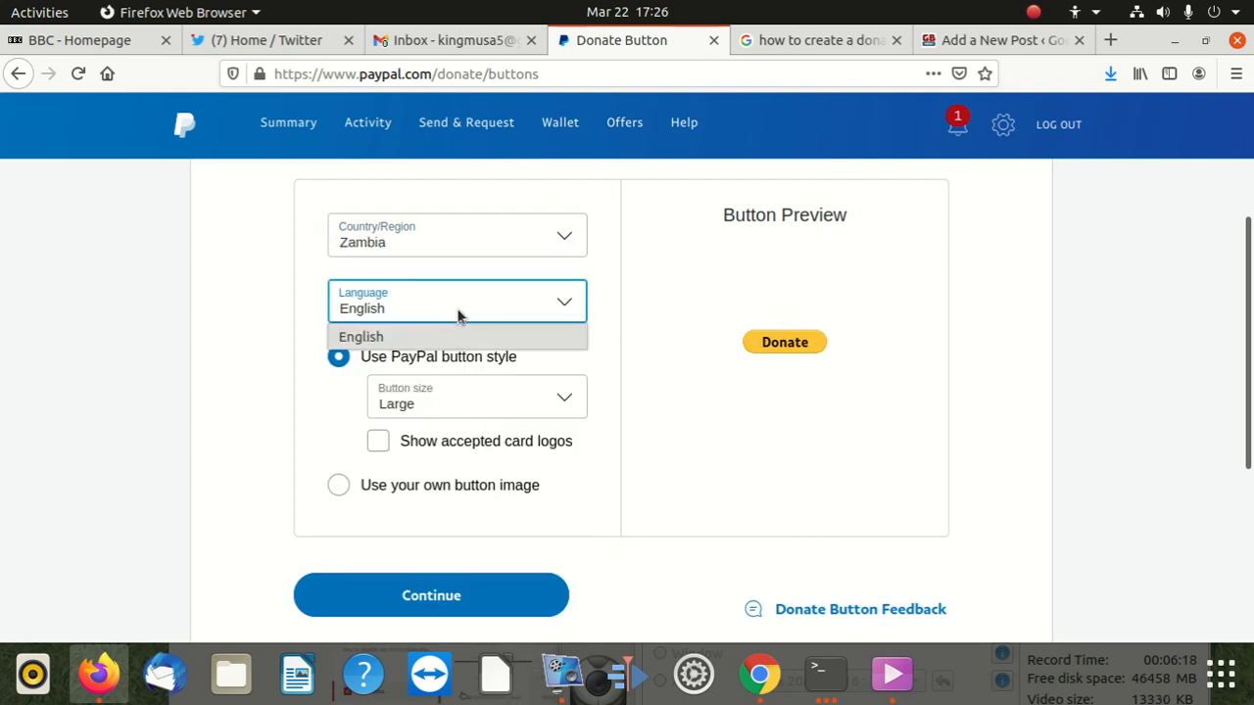
click(464, 247)
- Set the Donate button's country to Wallis & Futuna and check which languages are offered for it
click(465, 247)
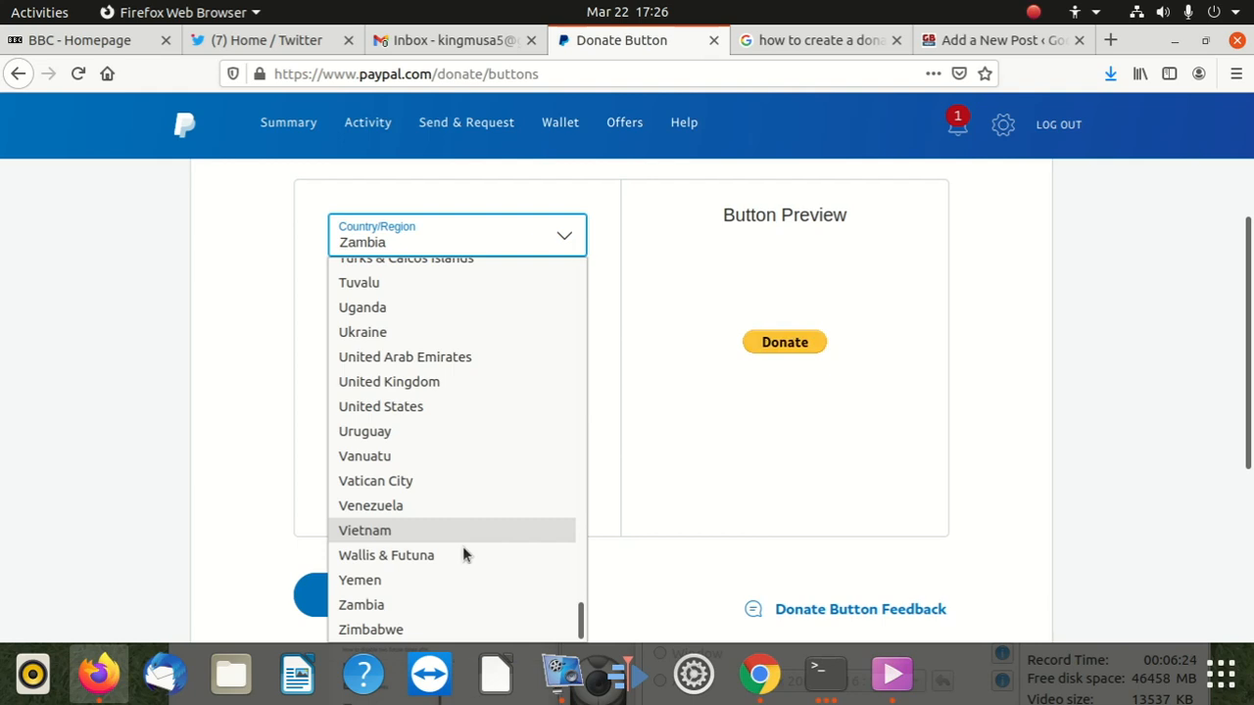
click(465, 555)
click(440, 307)
click(440, 308)
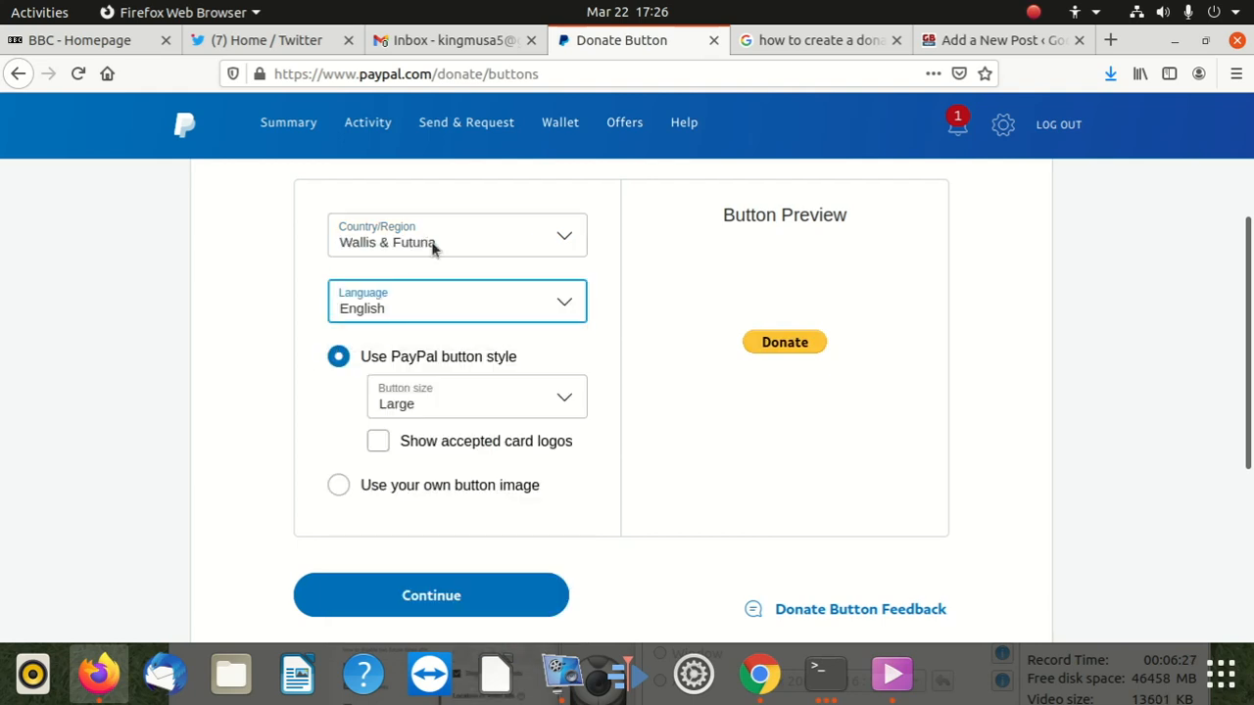
- Set the Donate button's country to South Africa and continue to the organization details
click(432, 248)
scroll(446, 324, up, 12)
scroll(453, 402, down, 9)
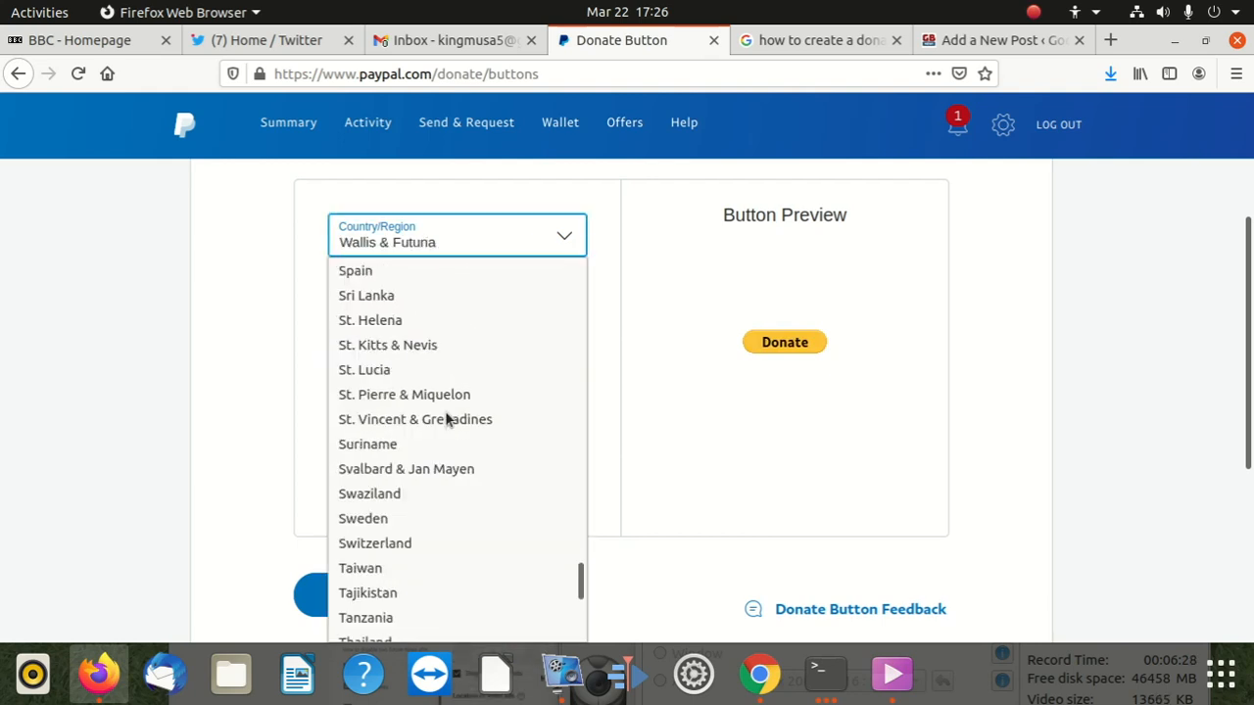
scroll(442, 436, up, 9)
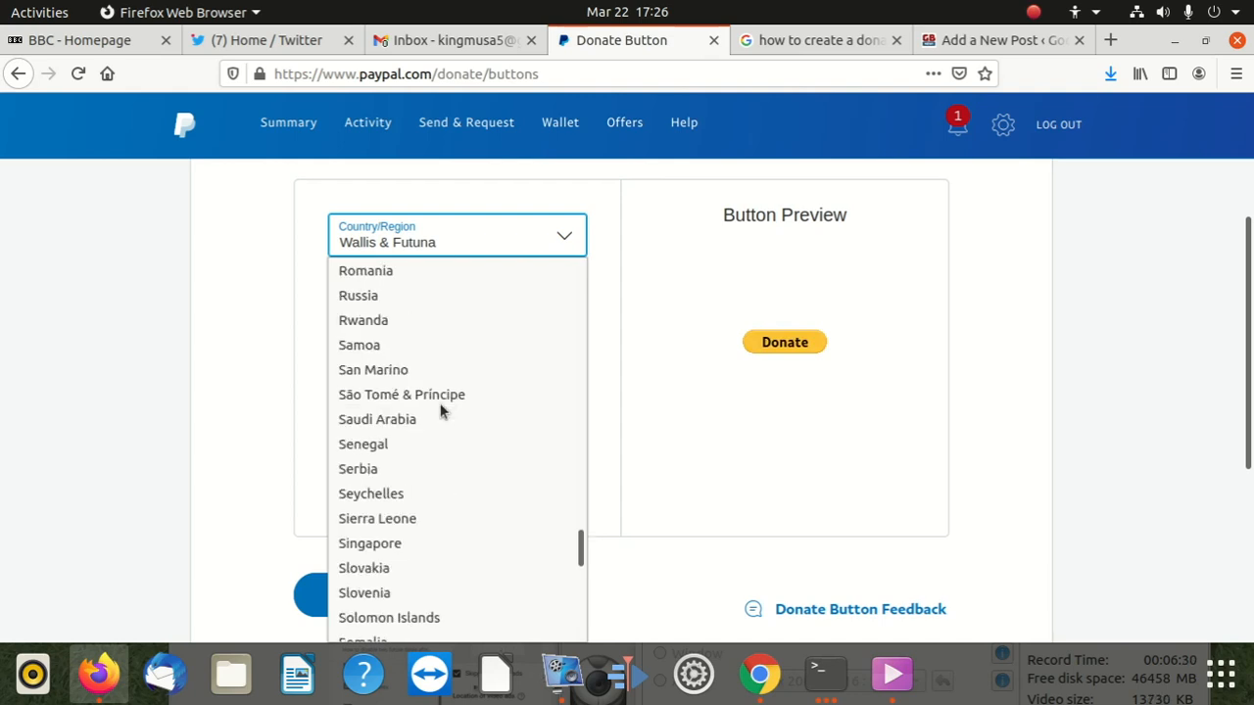
scroll(440, 437, down, 2)
scroll(440, 437, down, 3)
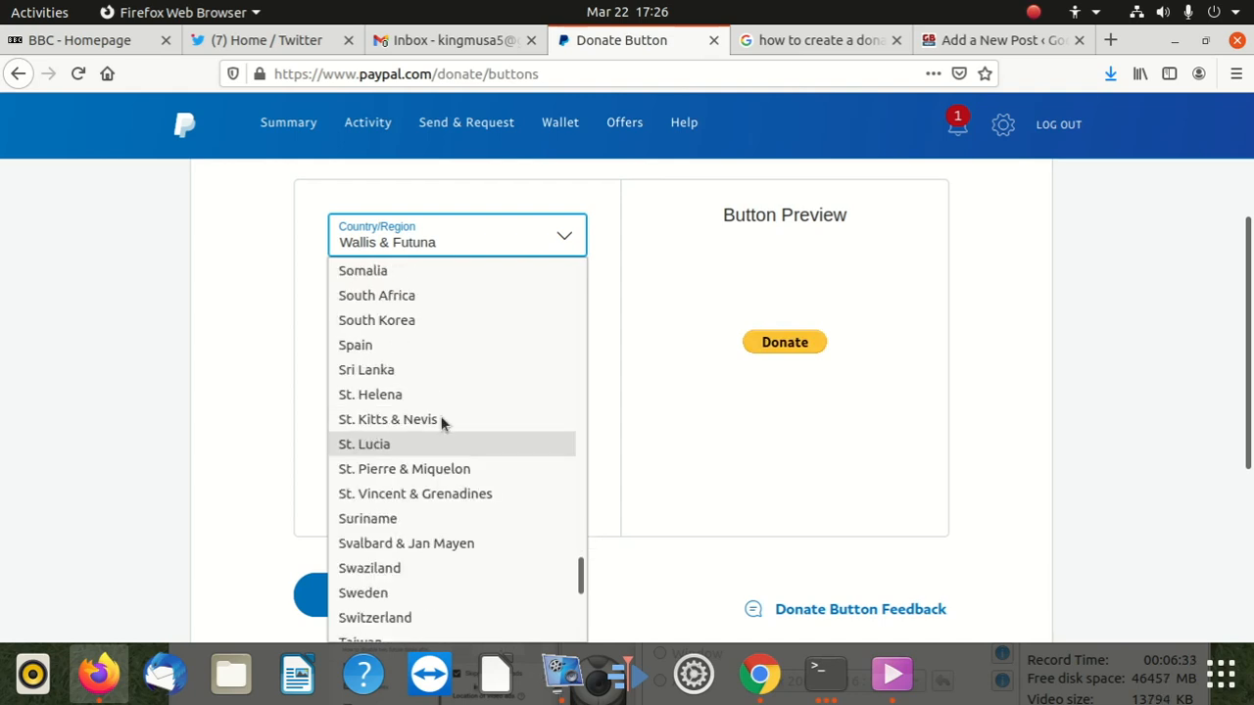
click(435, 296)
click(438, 310)
click(437, 310)
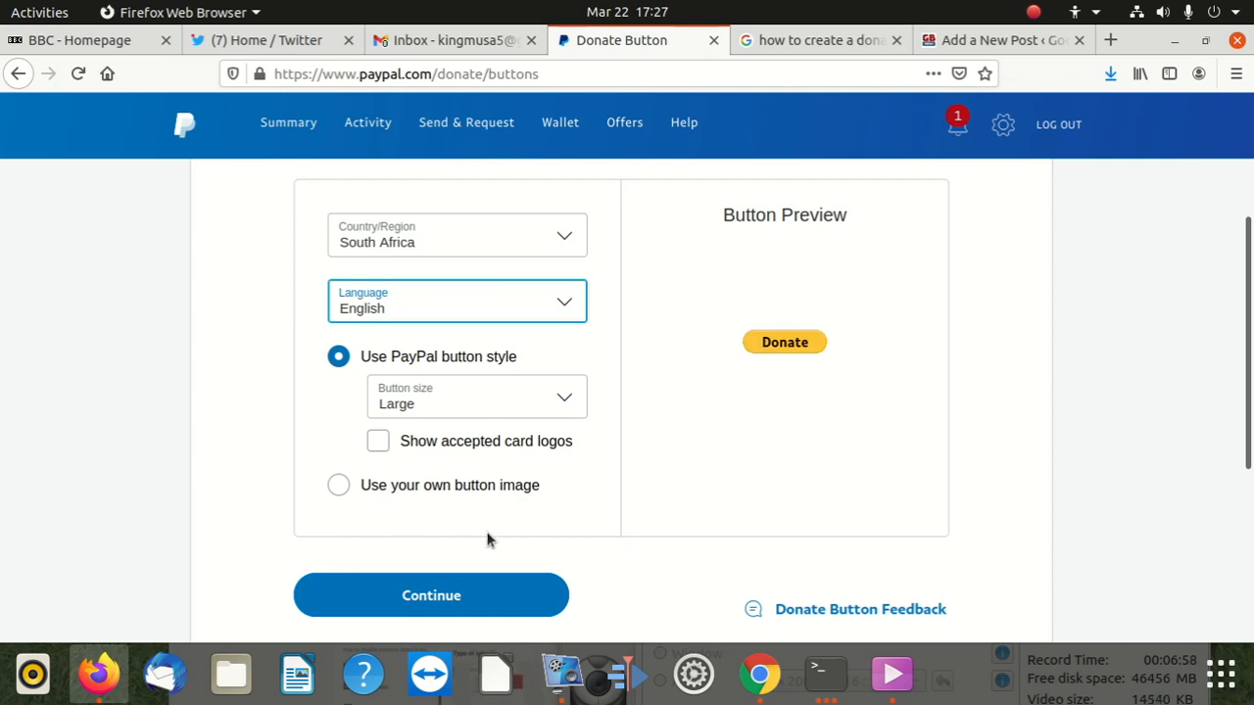
click(506, 600)
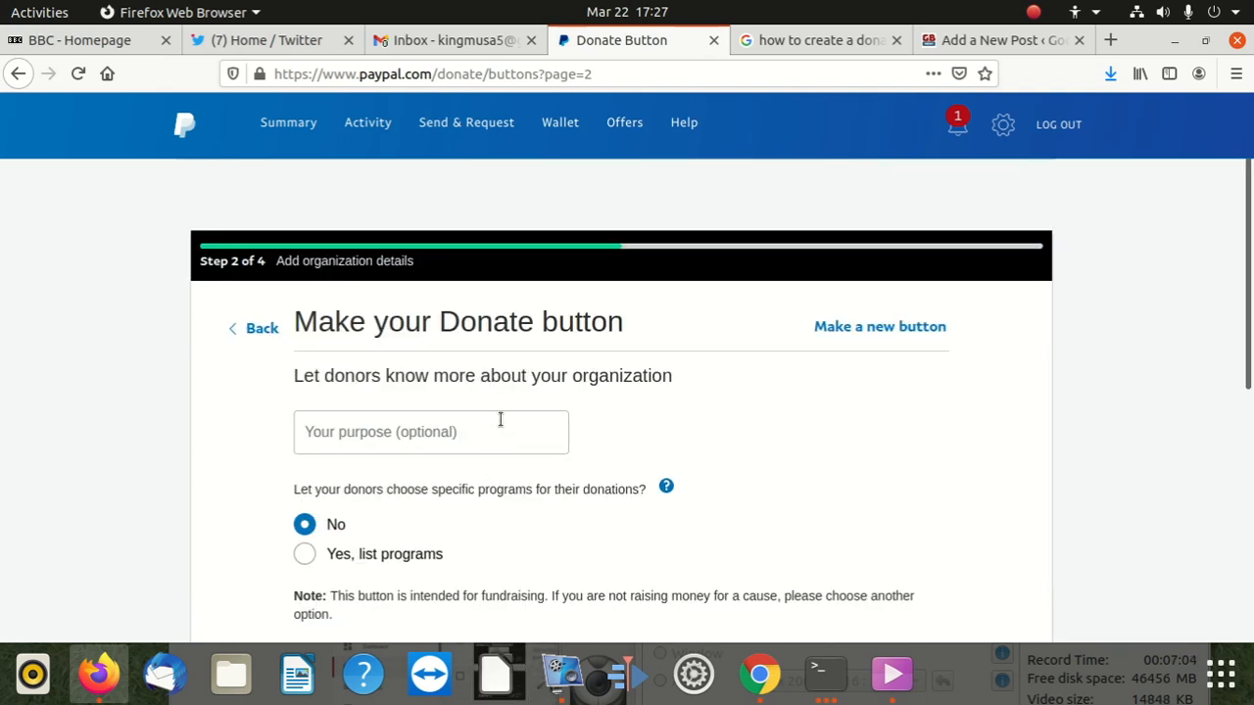
- Enter "Azania Tutorals" as the optional purpose shown to donors
click(549, 435)
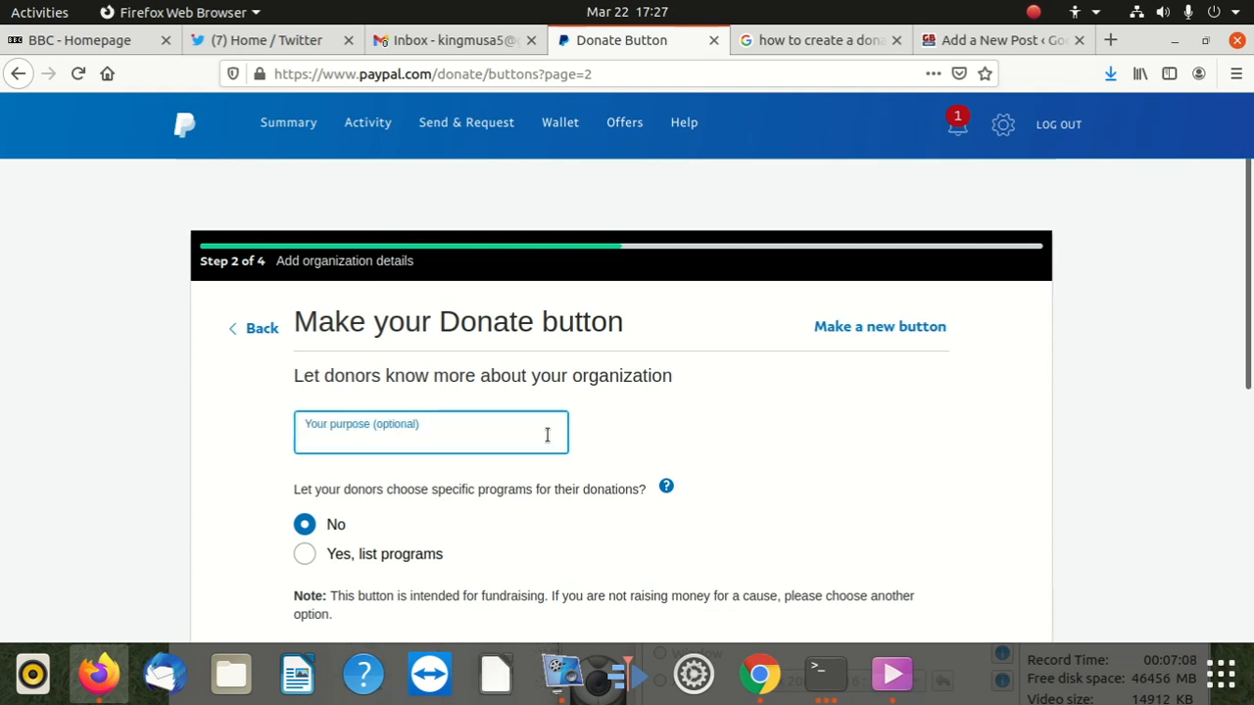
text(Free)
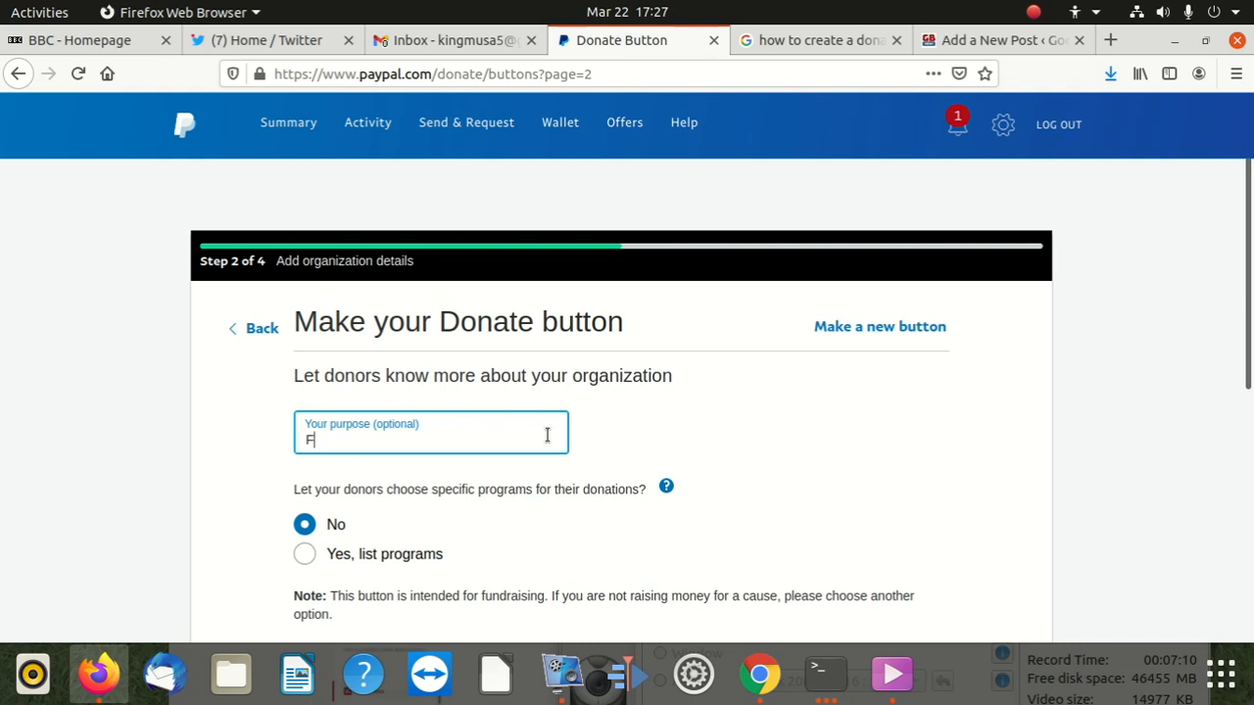
key(BackSpace)
key(BackSpace)
key(BackSpace)
key(BackSpace)
text(Aza)
text(ni)
text(a Tut)
text(or)
text(ail)
key(BackSpace)
key(BackSpace)
text(ls)
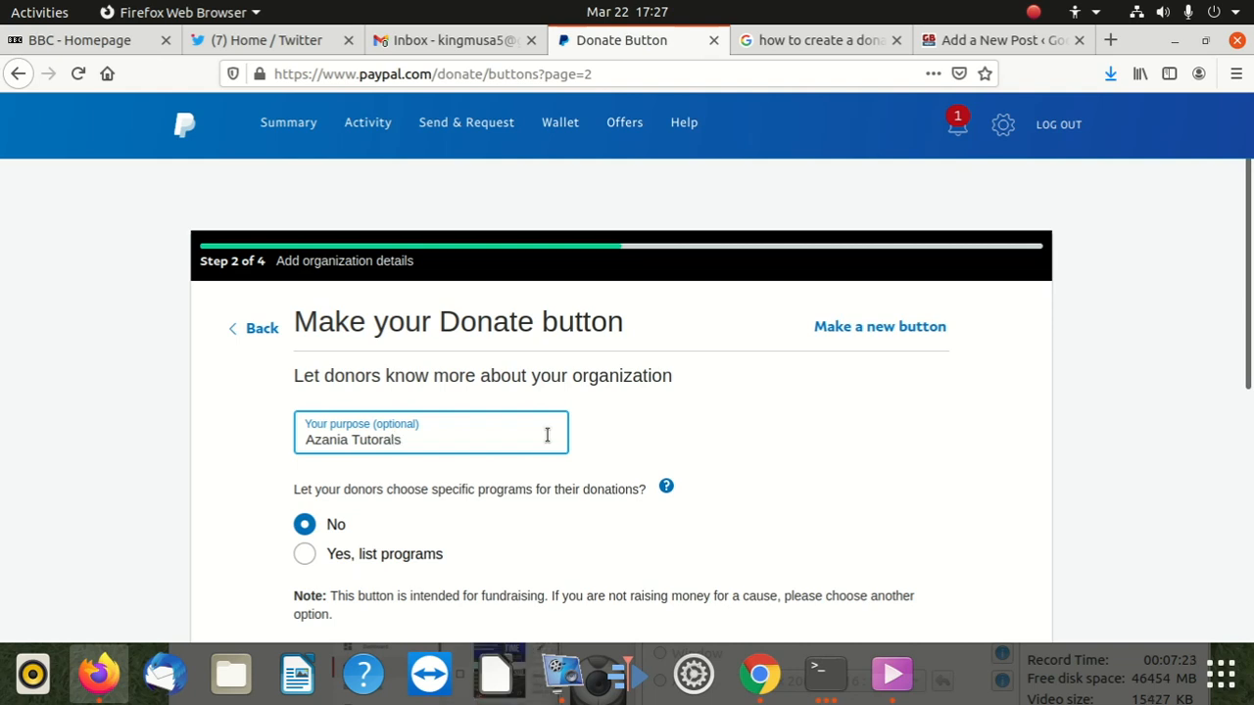
- Read the help on donor-selected programs, try the option to list programs, and set it back to No
scroll(561, 422, down, 2)
scroll(561, 422, down, 2)
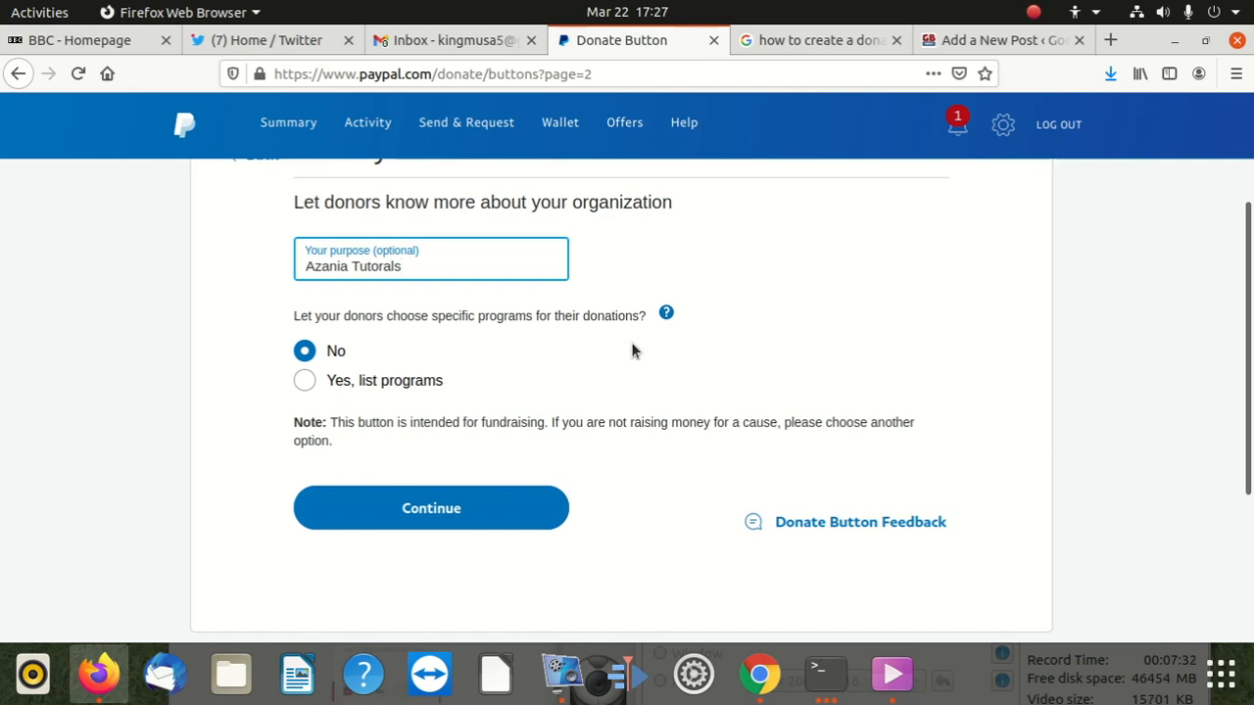
mouse_move(661, 327)
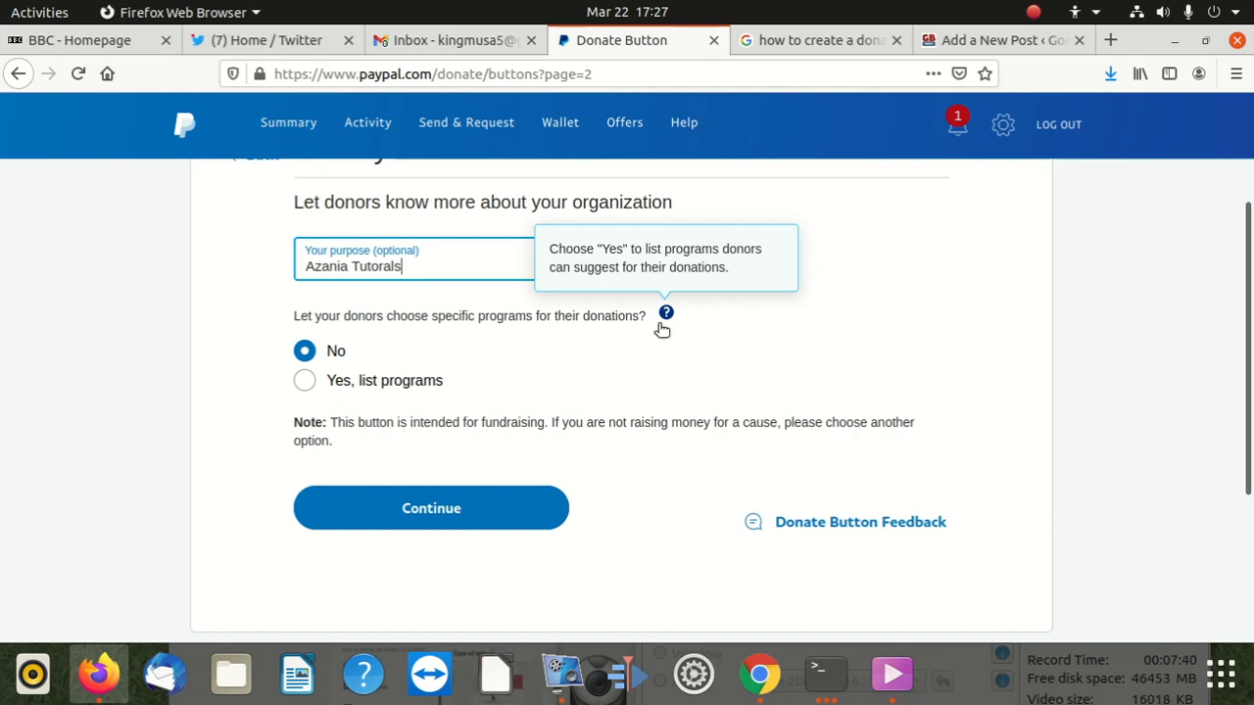
click(306, 382)
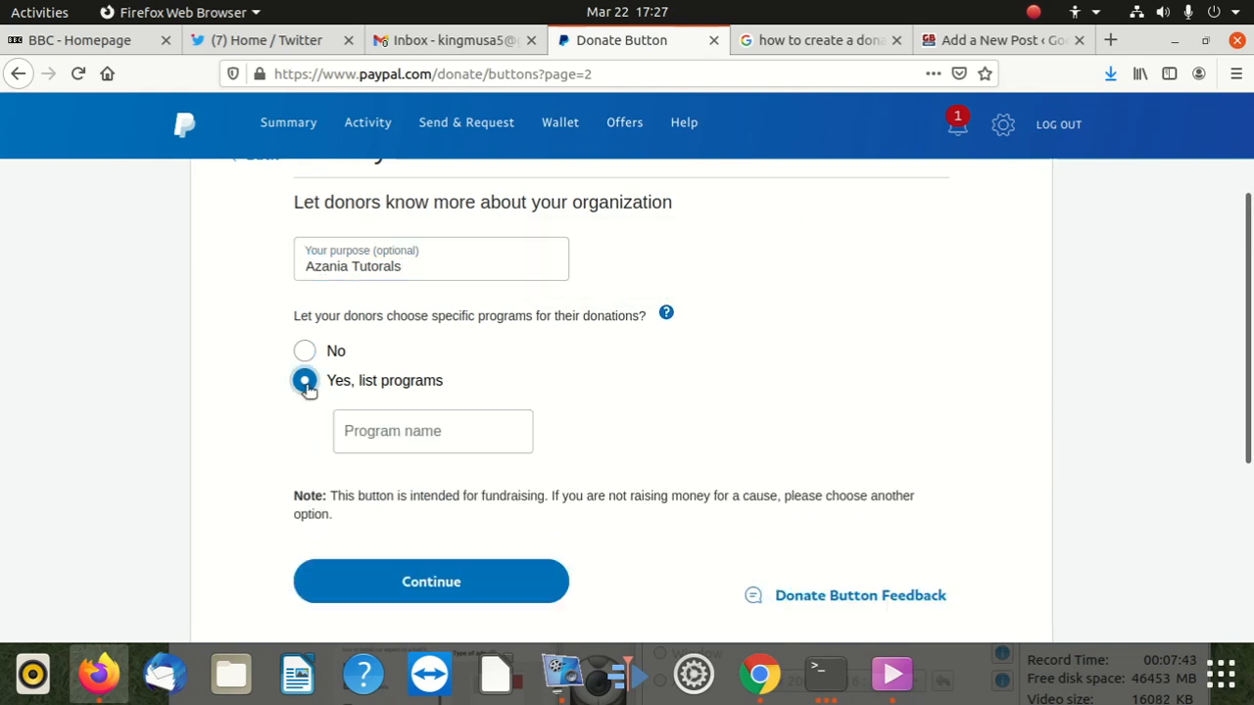
scroll(461, 400, down, 1)
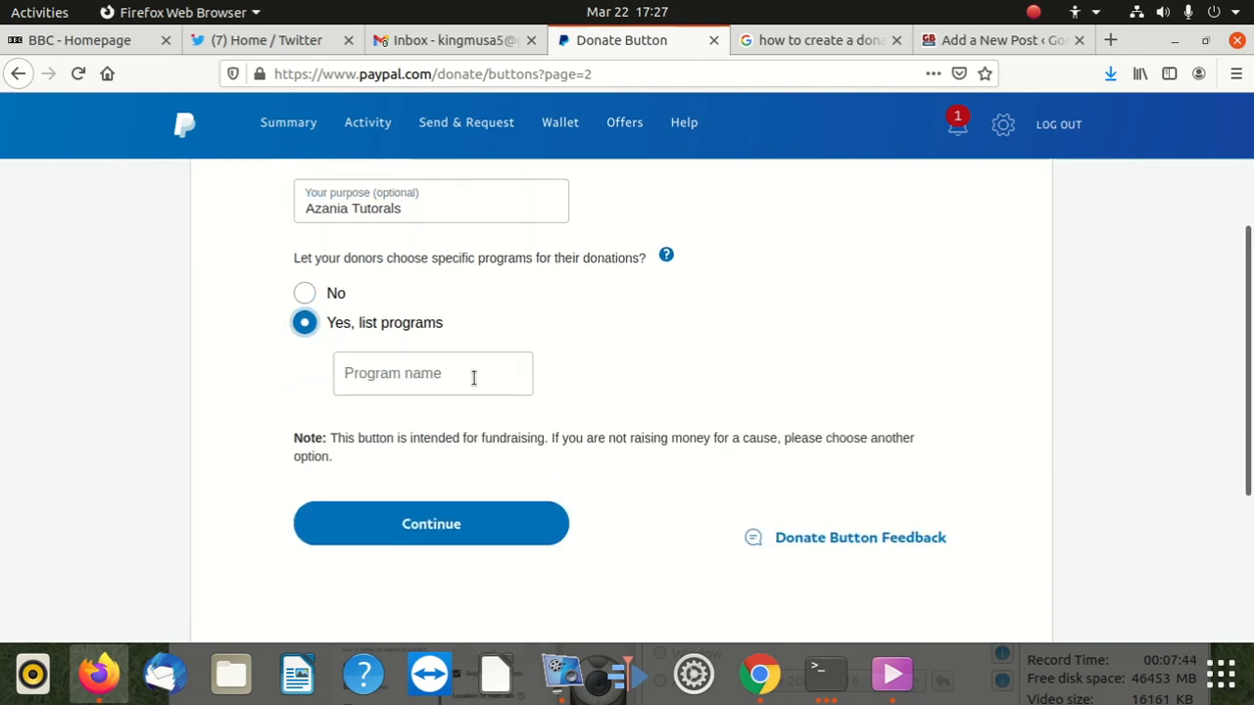
click(310, 294)
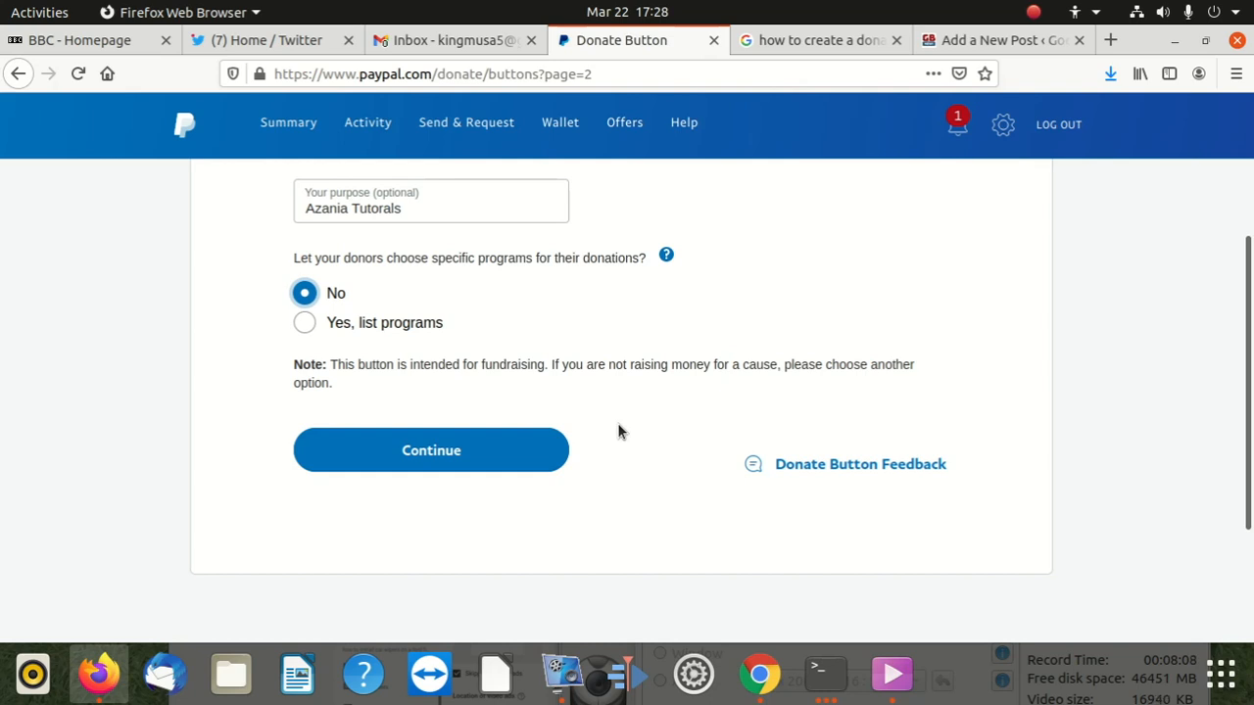
- Continue to the donation amounts and look through the currencies available for receiving donations
click(557, 448)
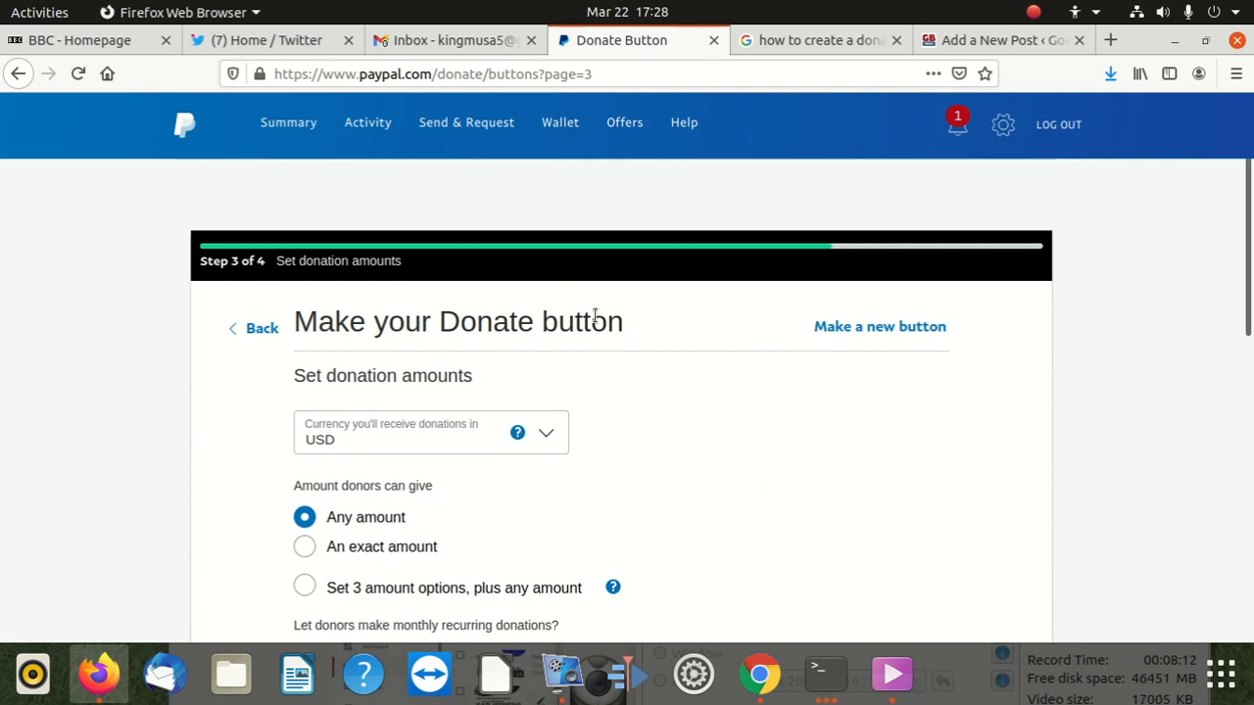
click(546, 438)
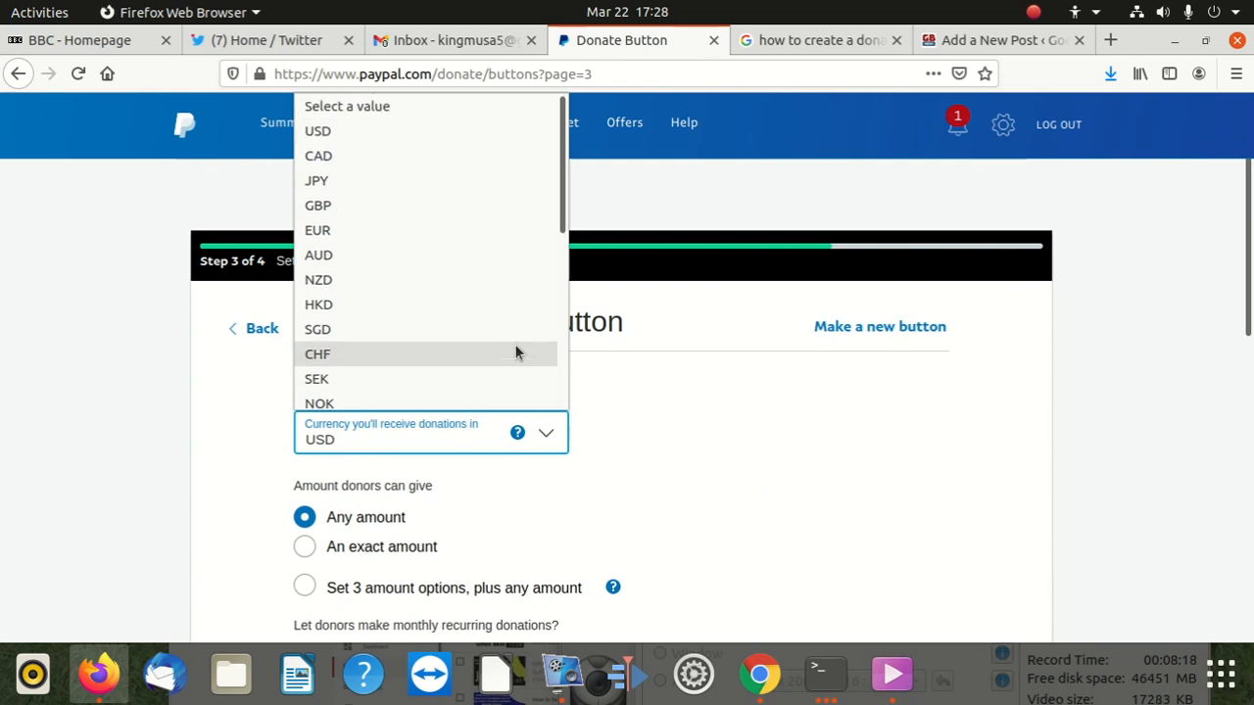
scroll(516, 348, down, 5)
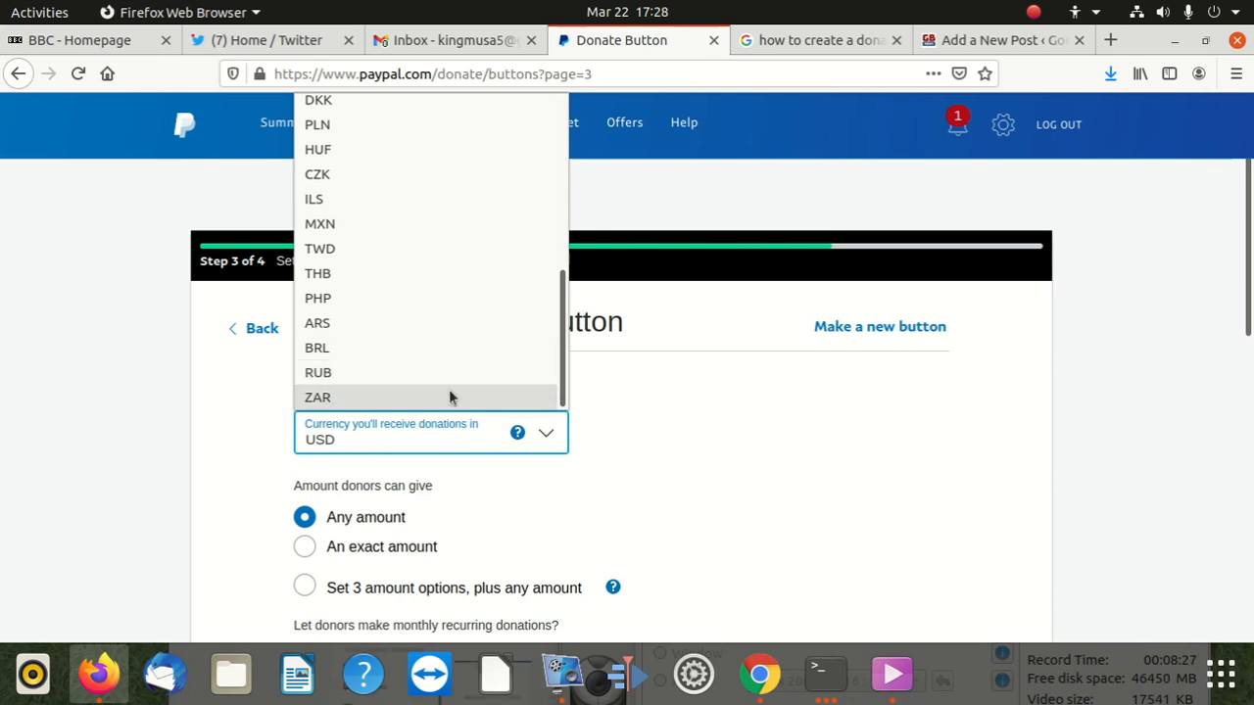
click(662, 402)
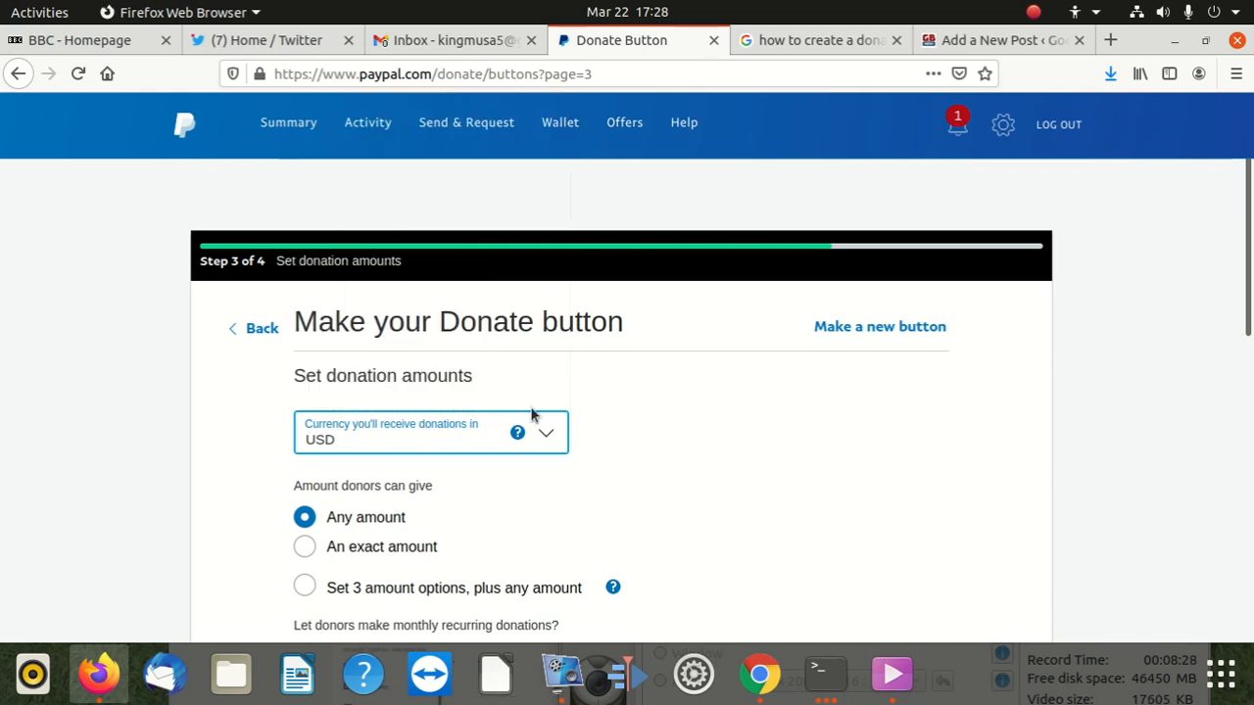
- Try the exact-amount option for donations and set the amount donors can give back to Any amount
scroll(477, 456, down, 2)
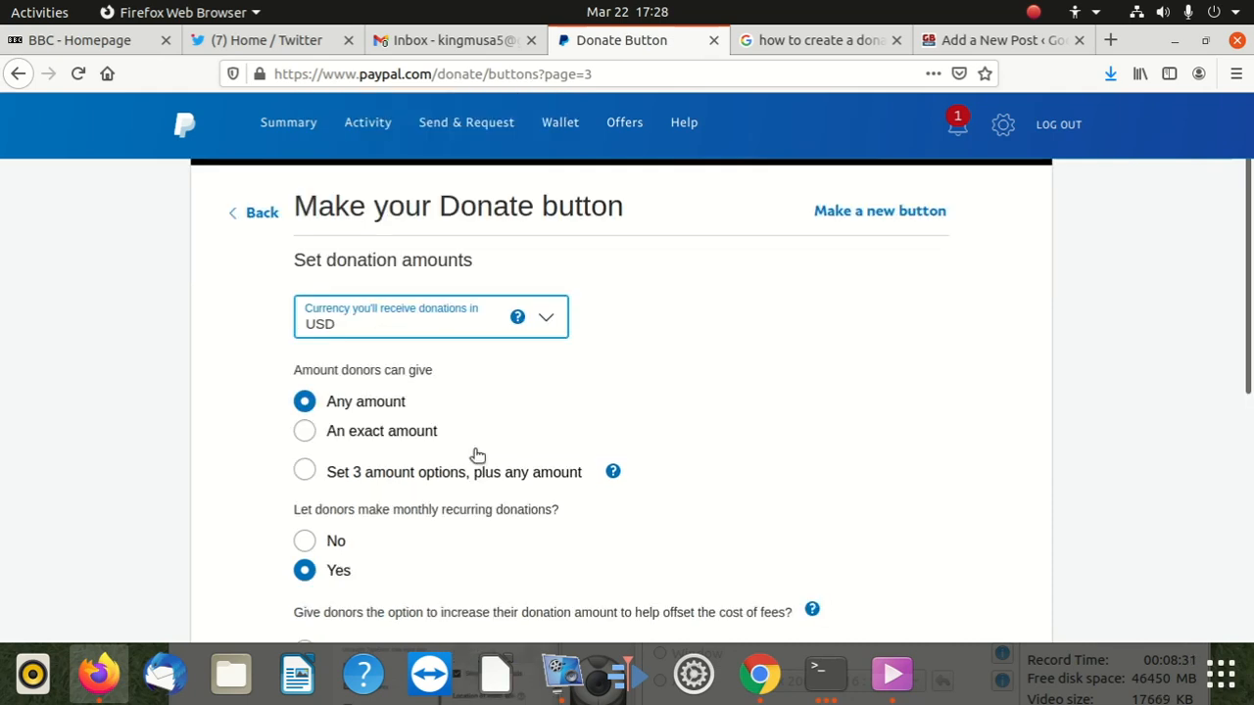
click(347, 431)
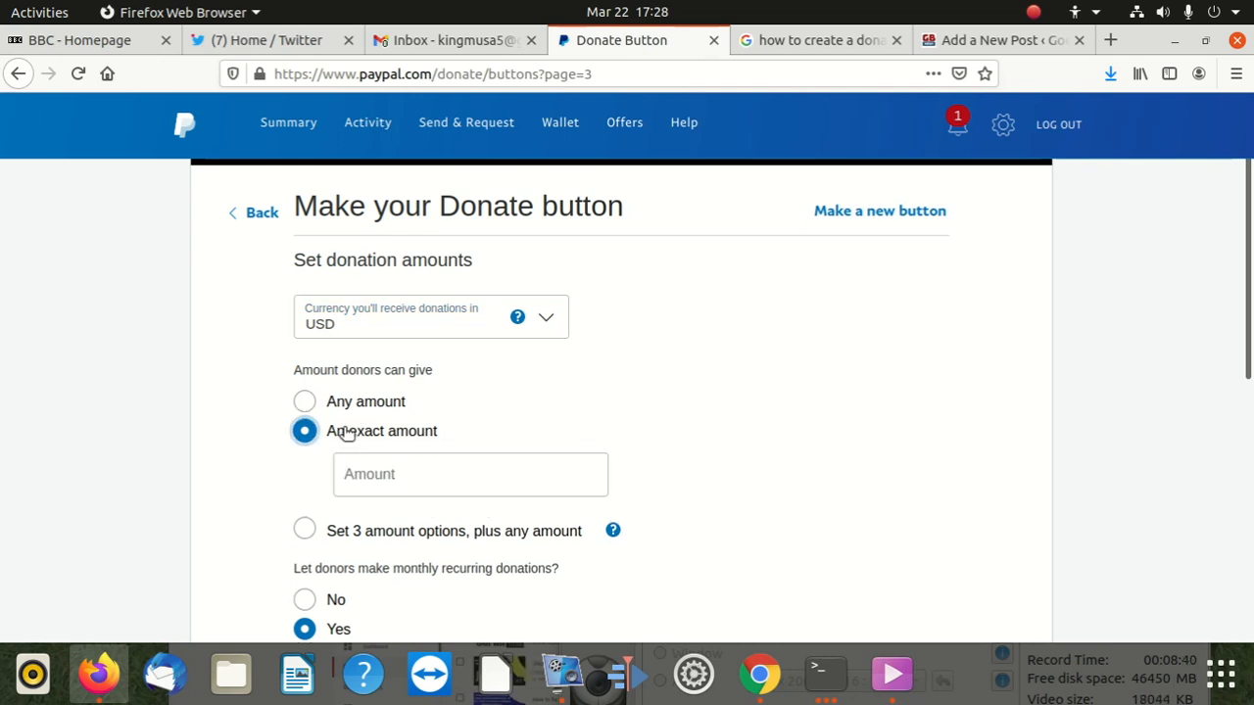
click(377, 466)
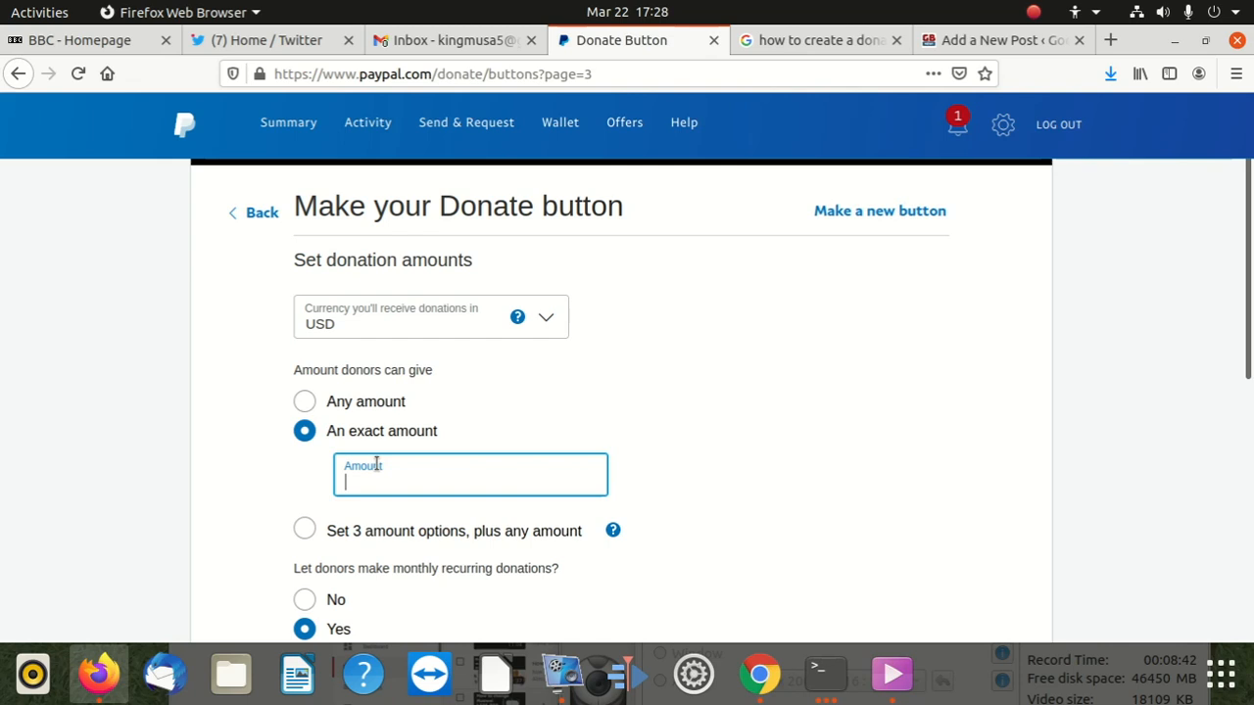
click(305, 403)
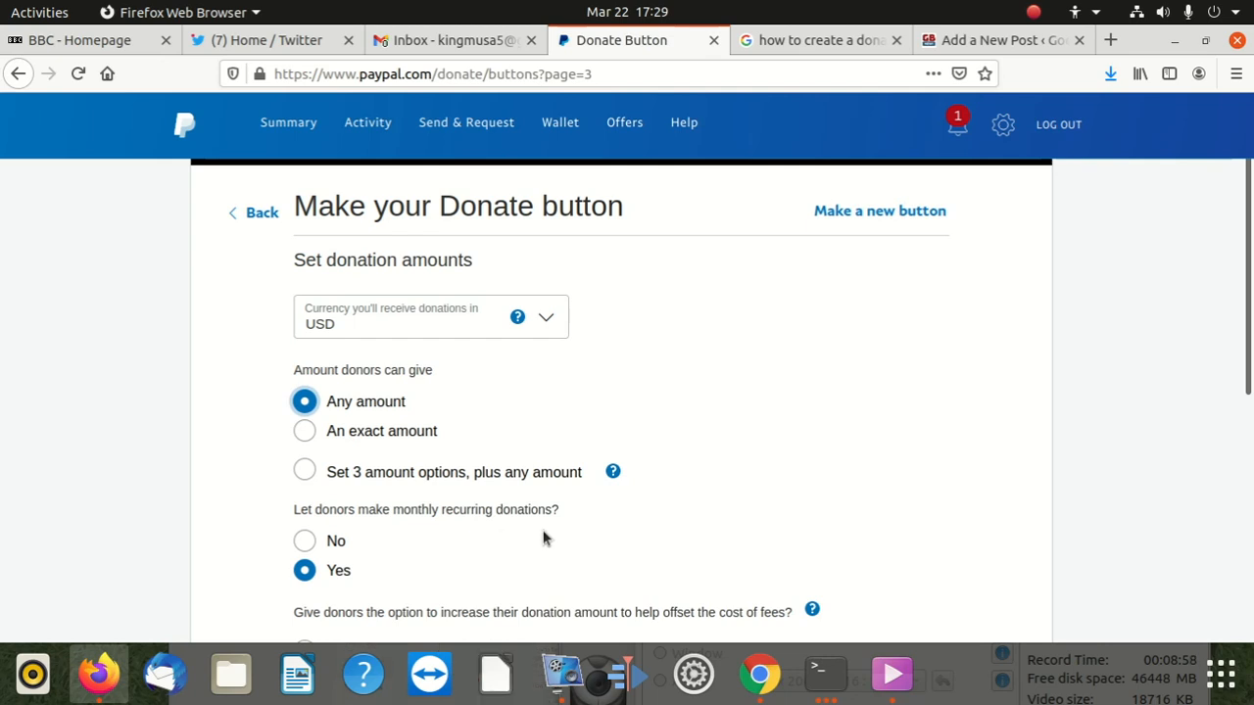
- Try switching monthly recurring donations to No and set the option back to Yes
scroll(548, 535, down, 1)
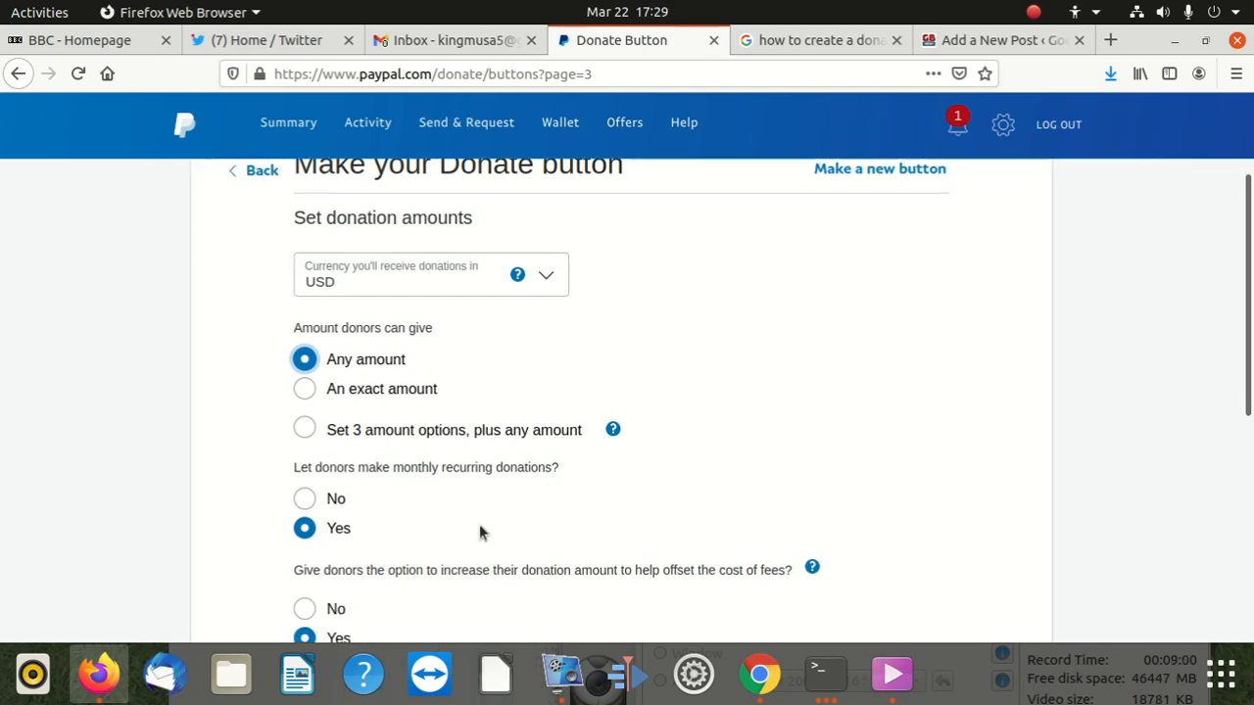
scroll(480, 532, down, 1)
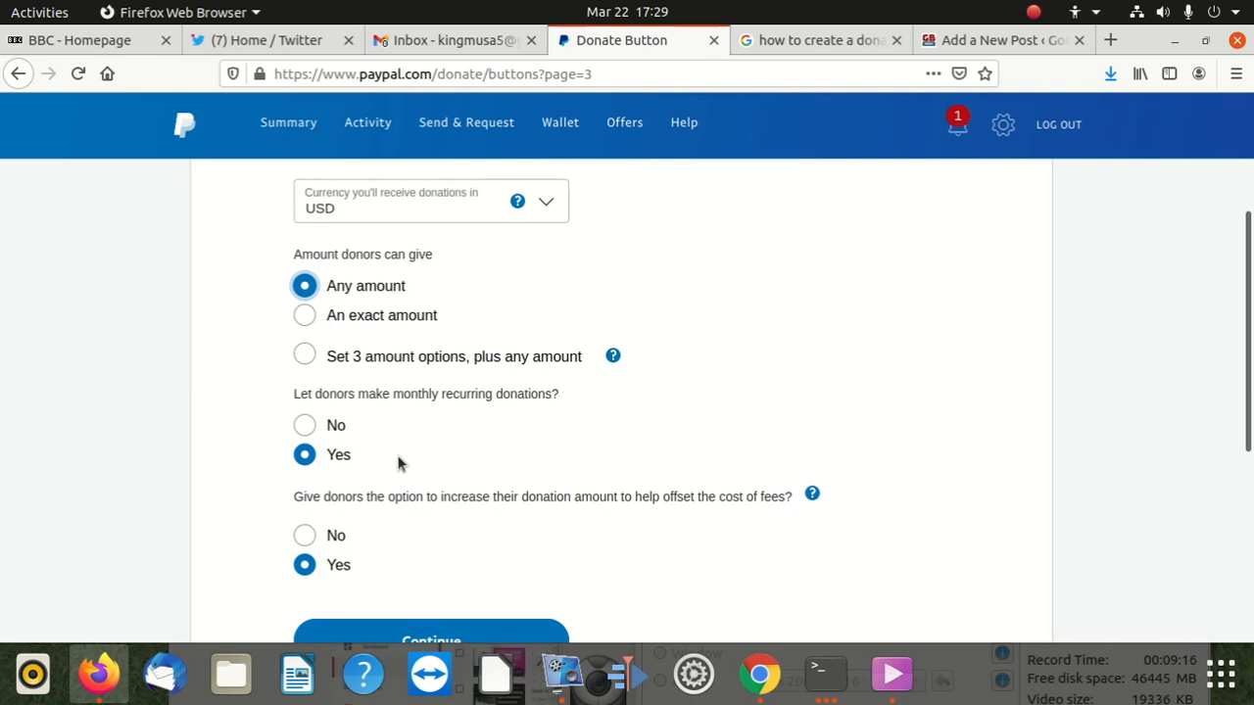
scroll(353, 392, down, 2)
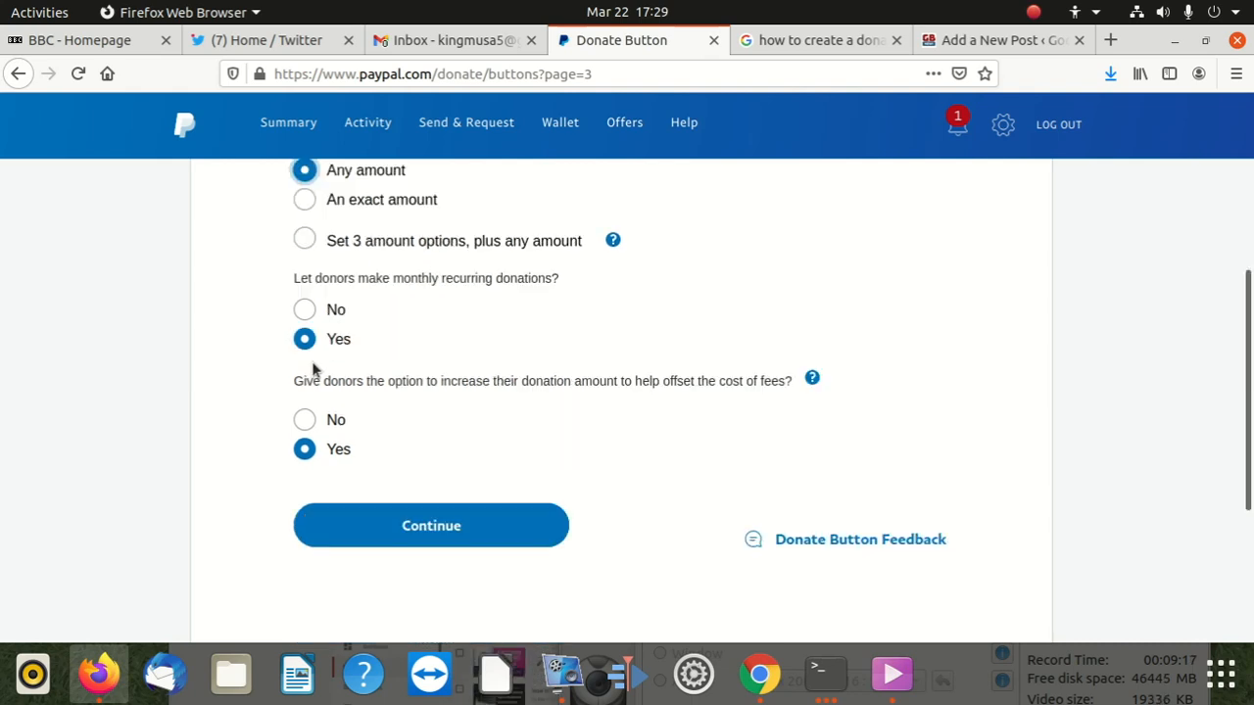
click(299, 312)
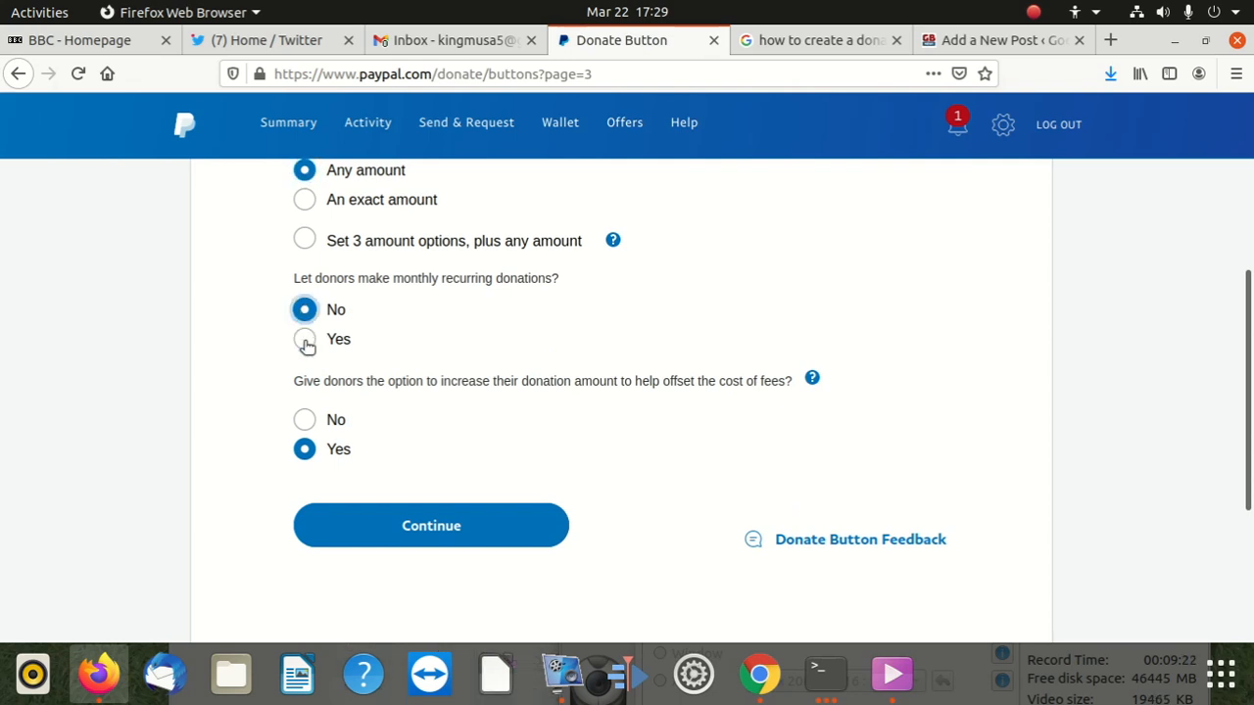
click(306, 341)
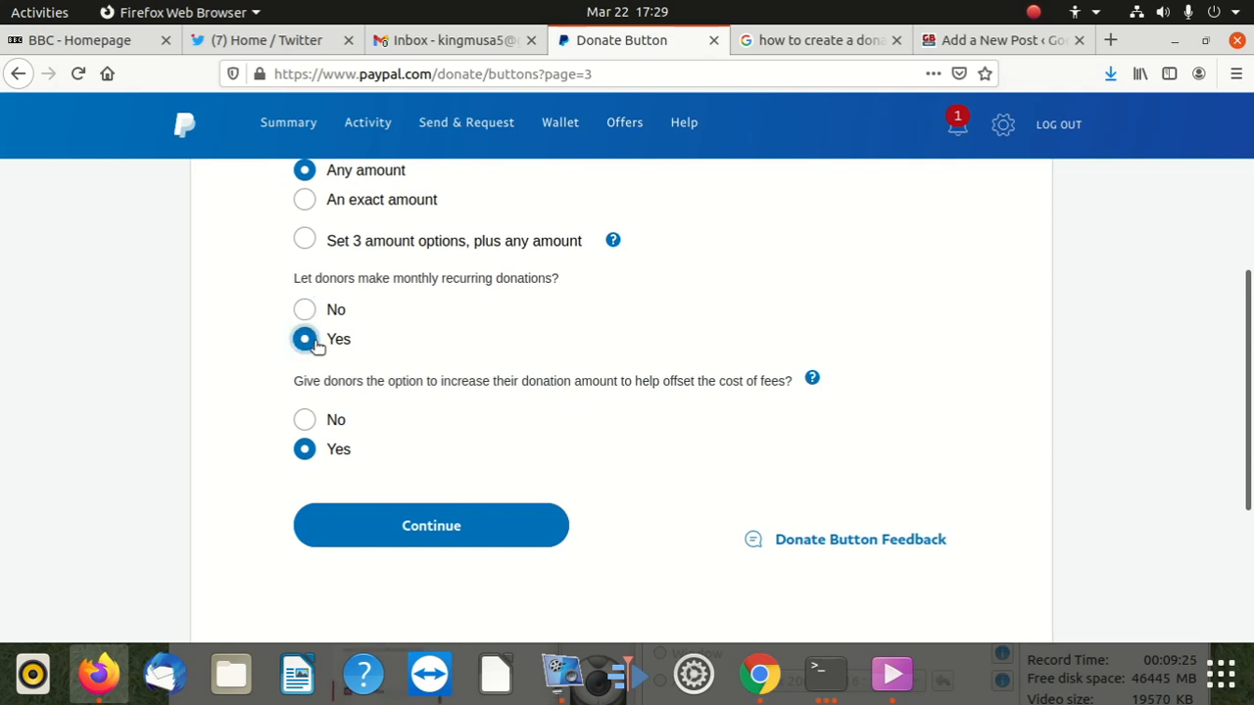
- Try switching the option for donors to help offset the cost of fees to No and set it back to Yes
scroll(412, 370, down, 2)
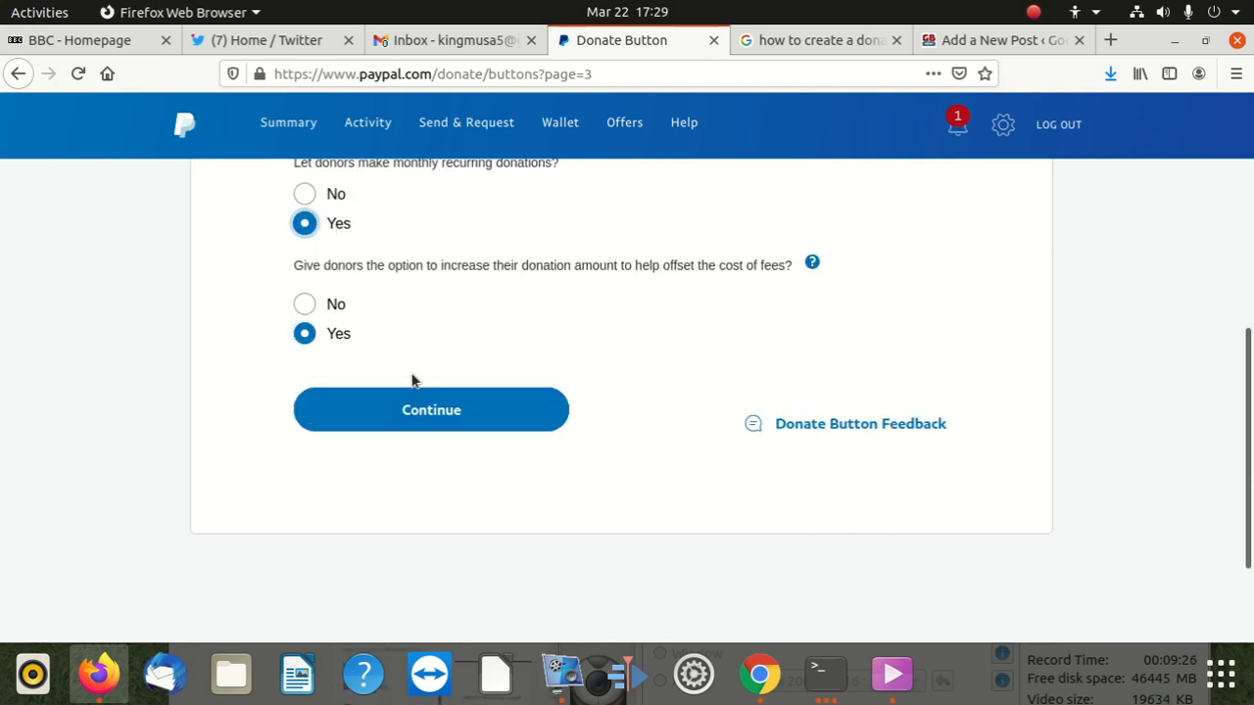
scroll(417, 387, up, 2)
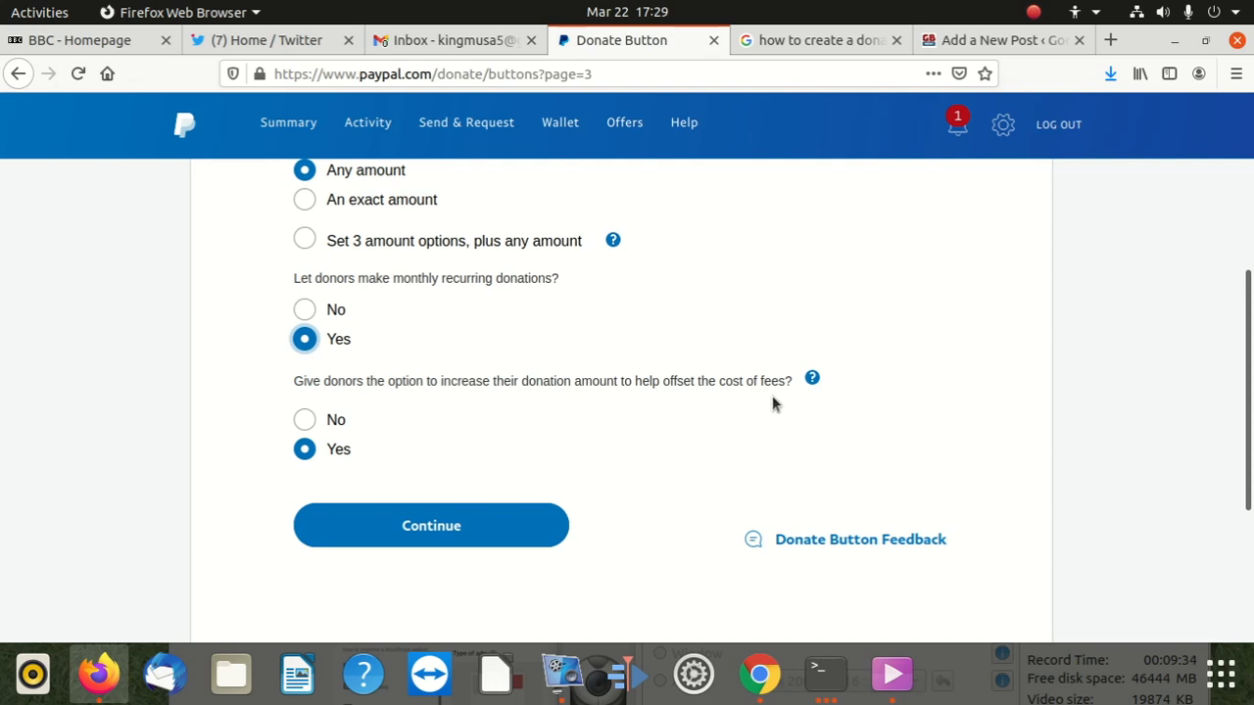
click(314, 425)
click(305, 445)
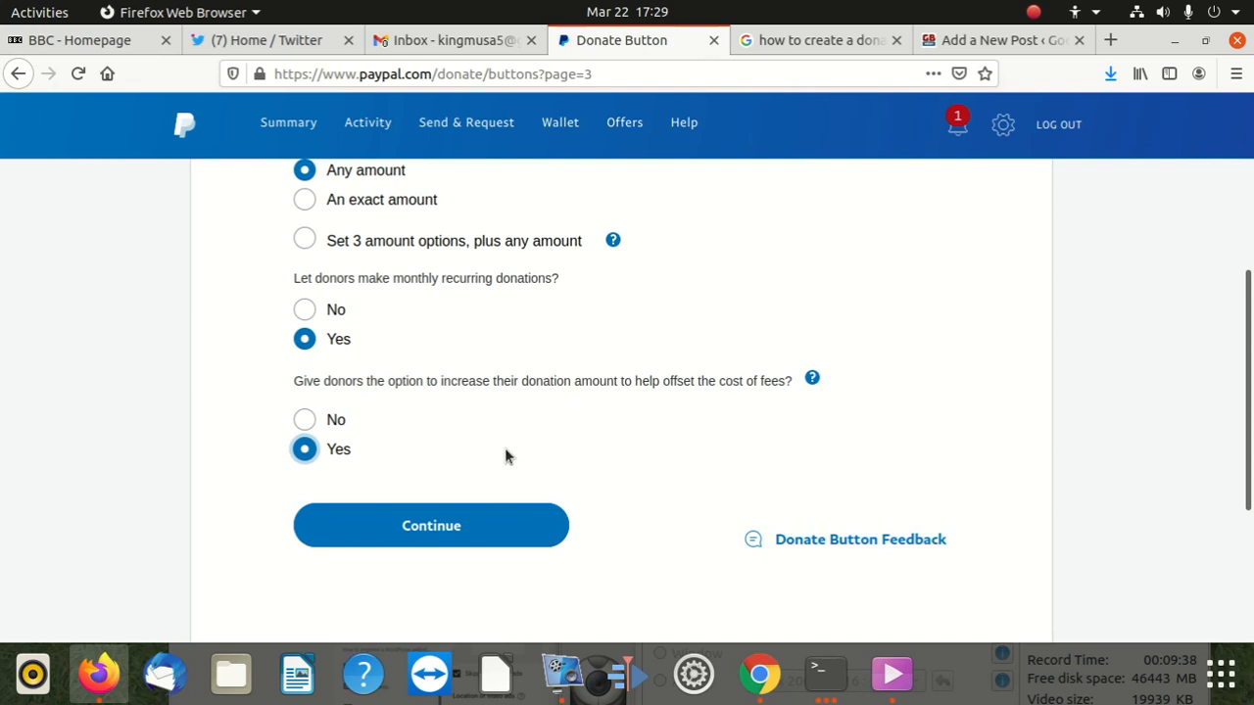
- Continue to the optional settings and look at the URL fields for routing donors back to the site
scroll(508, 454, down, 5)
scroll(508, 454, up, 4)
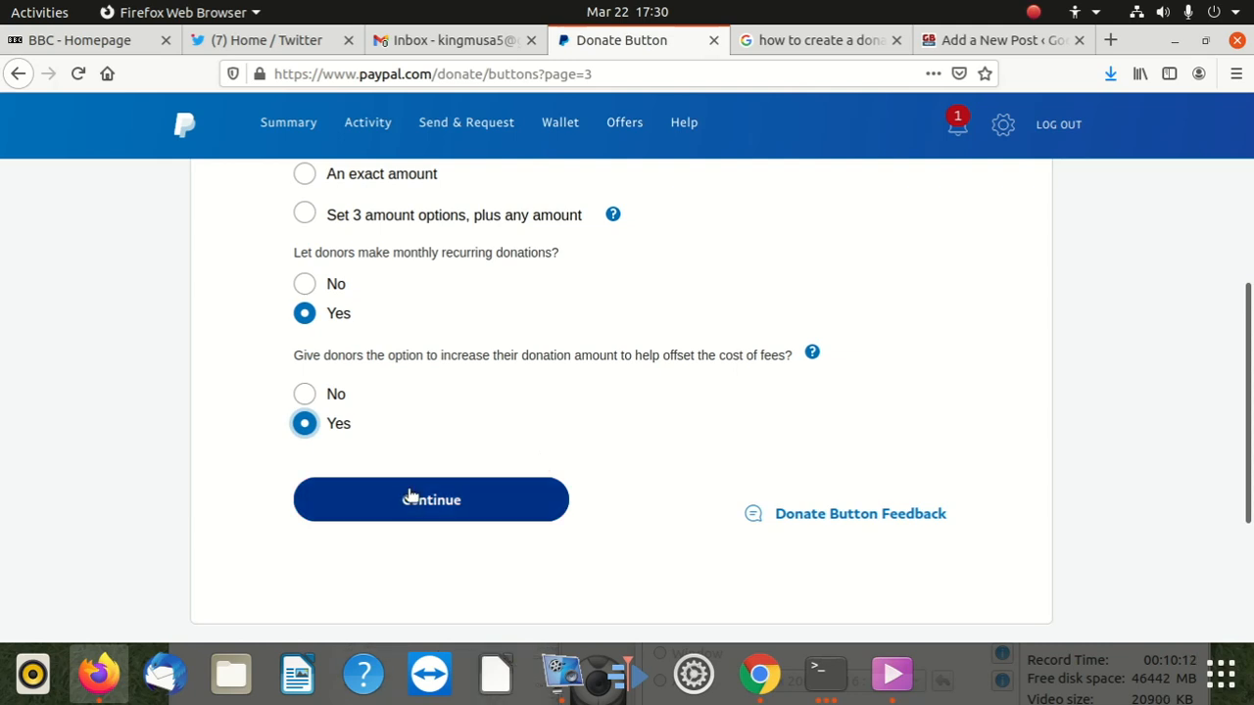
click(471, 503)
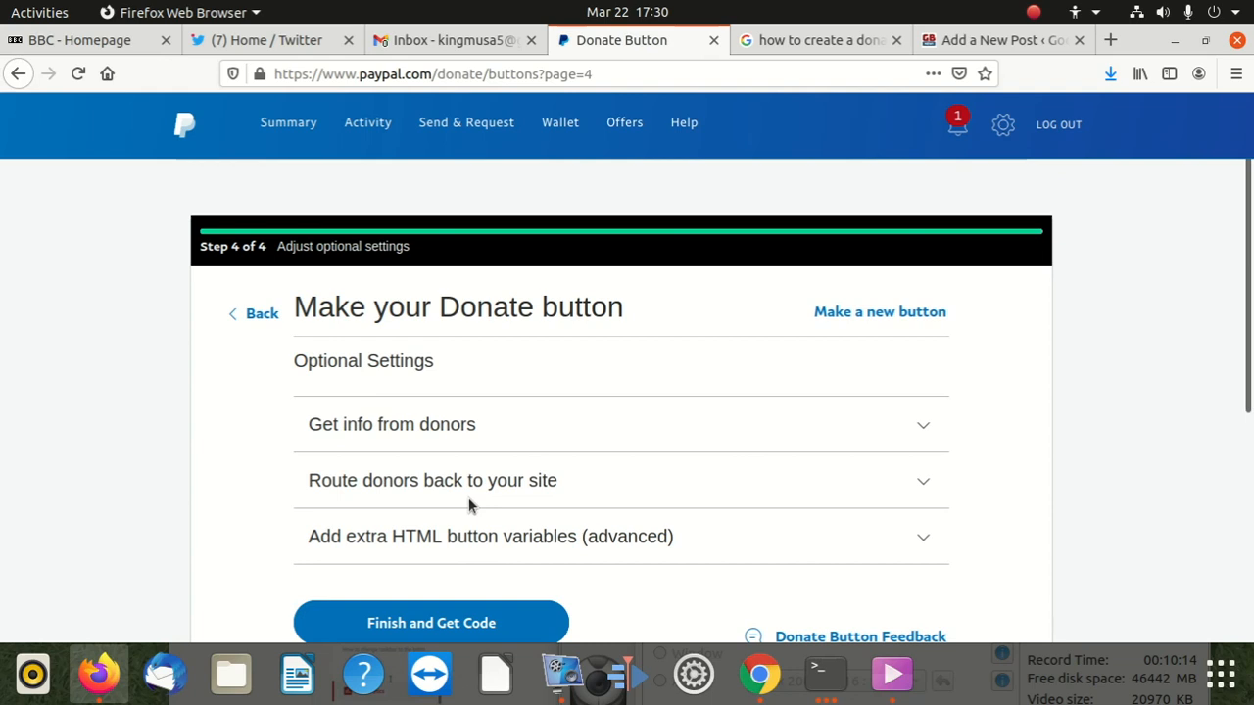
scroll(756, 425, down, 3)
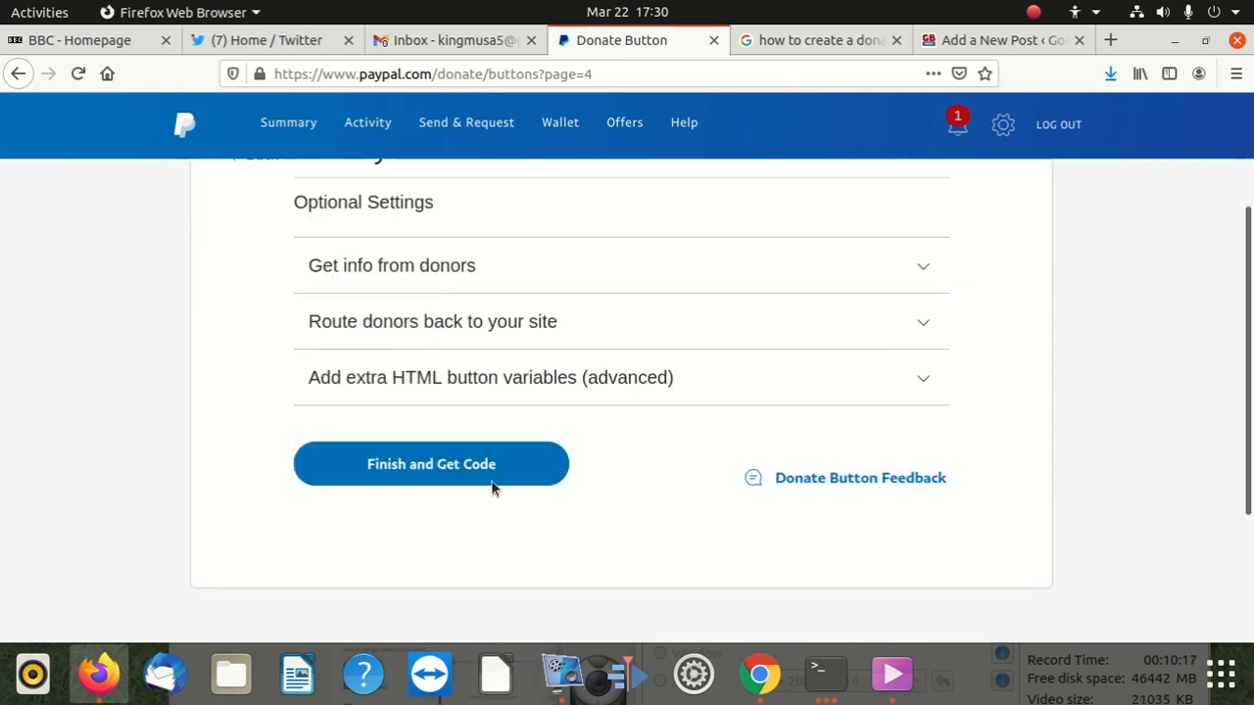
scroll(495, 460, up, 2)
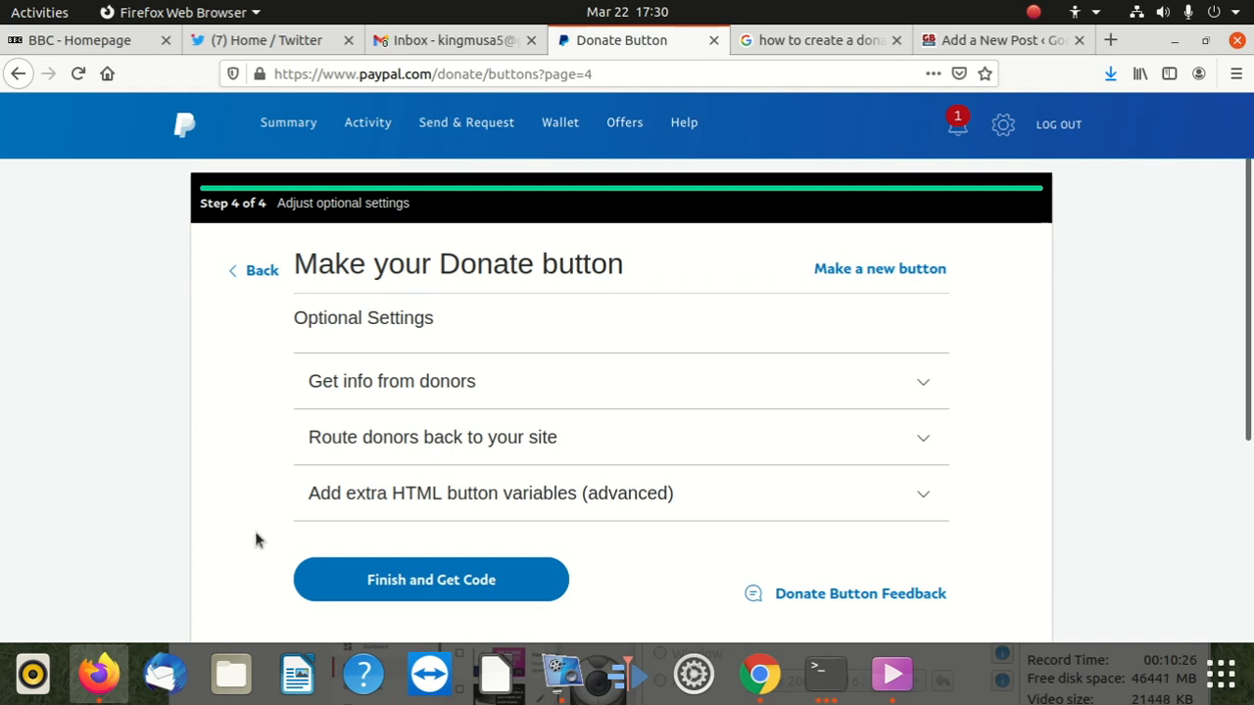
click(540, 450)
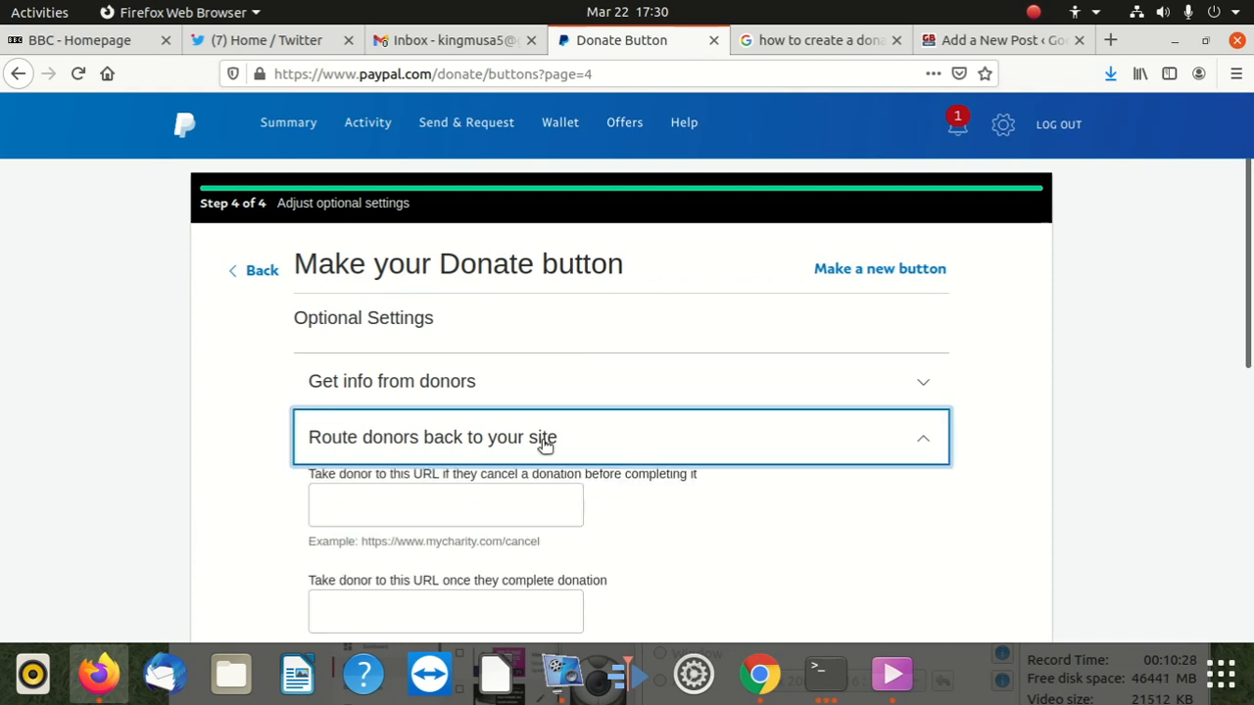
scroll(546, 446, down, 4)
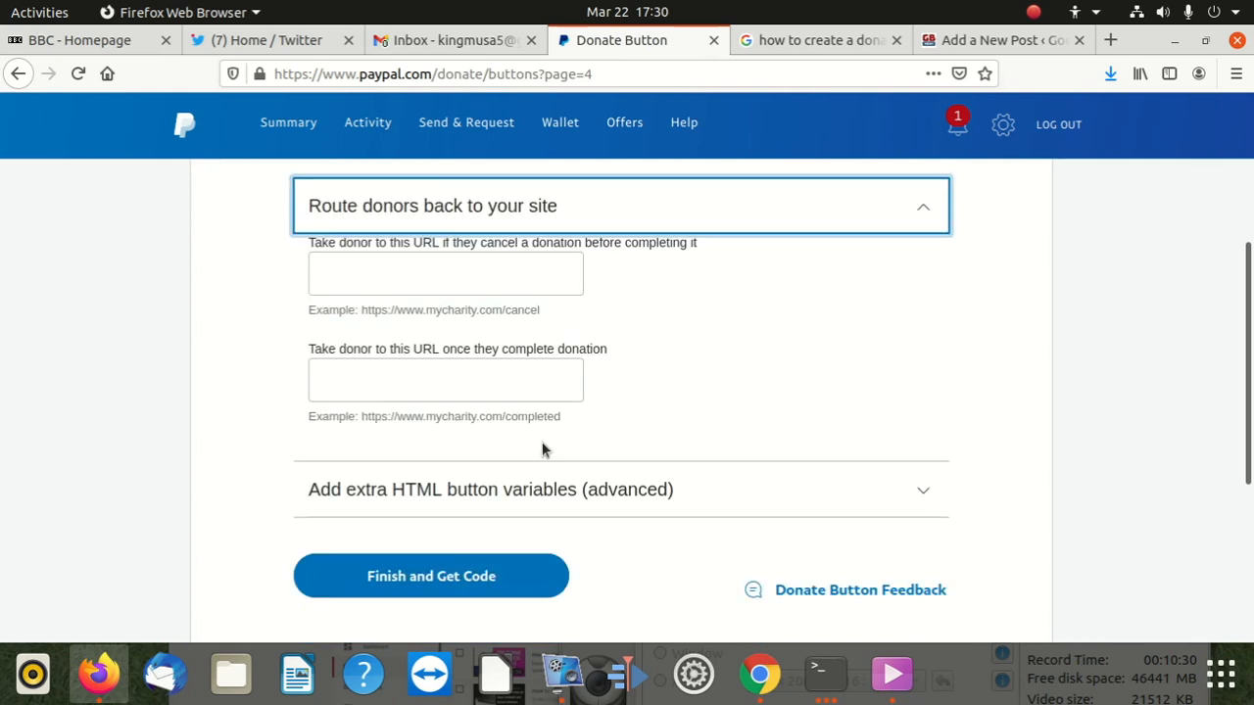
scroll(544, 450, up, 4)
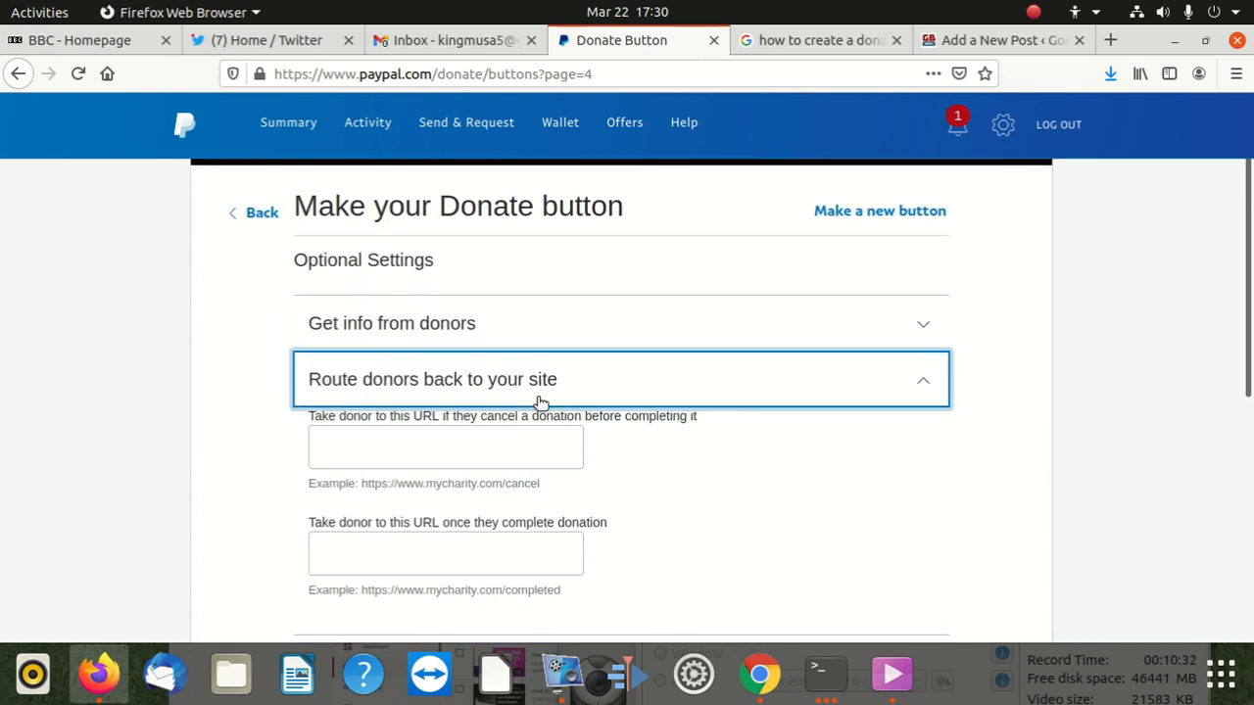
click(762, 384)
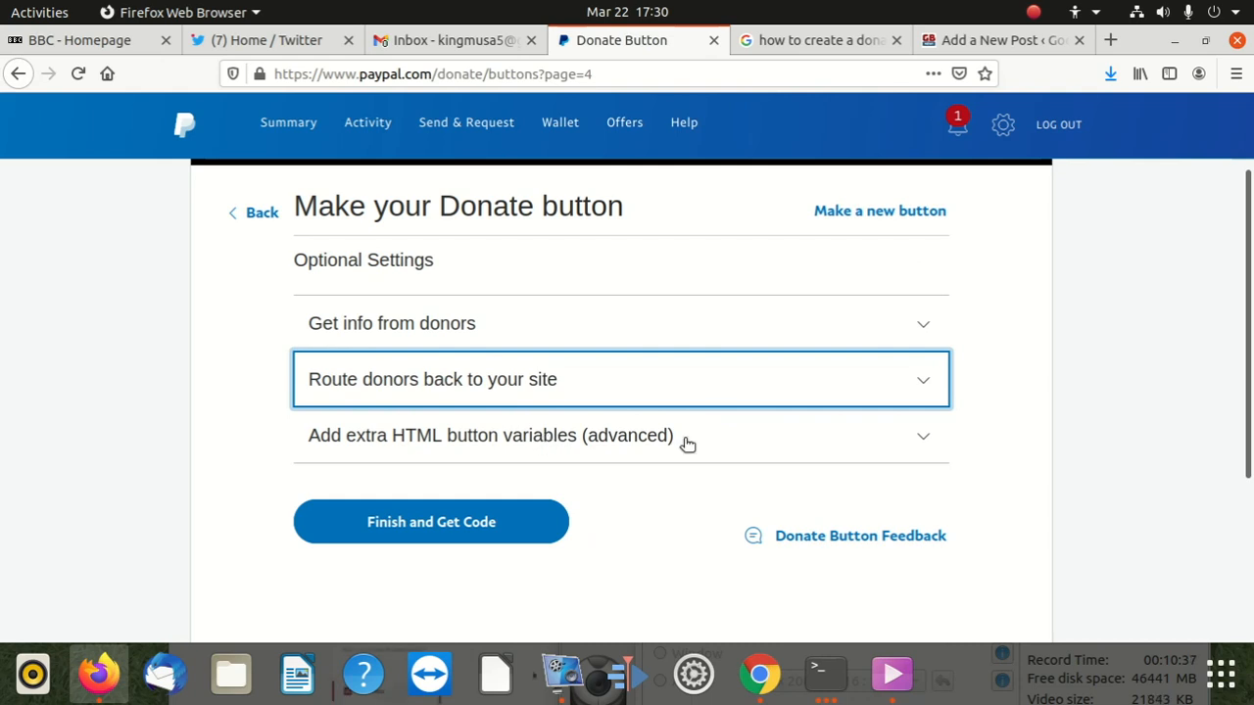
scroll(569, 402, up, 2)
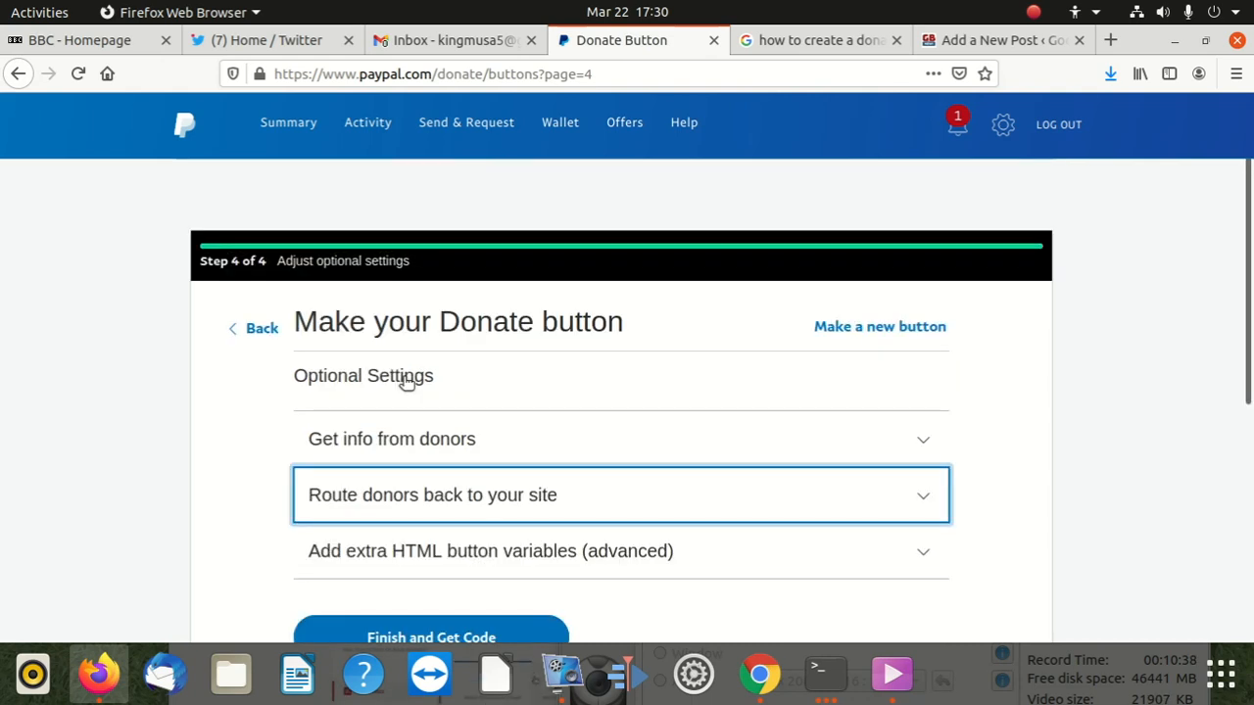
- Set the option to receive donors' mailing addresses to Yes in the donor information settings
click(460, 428)
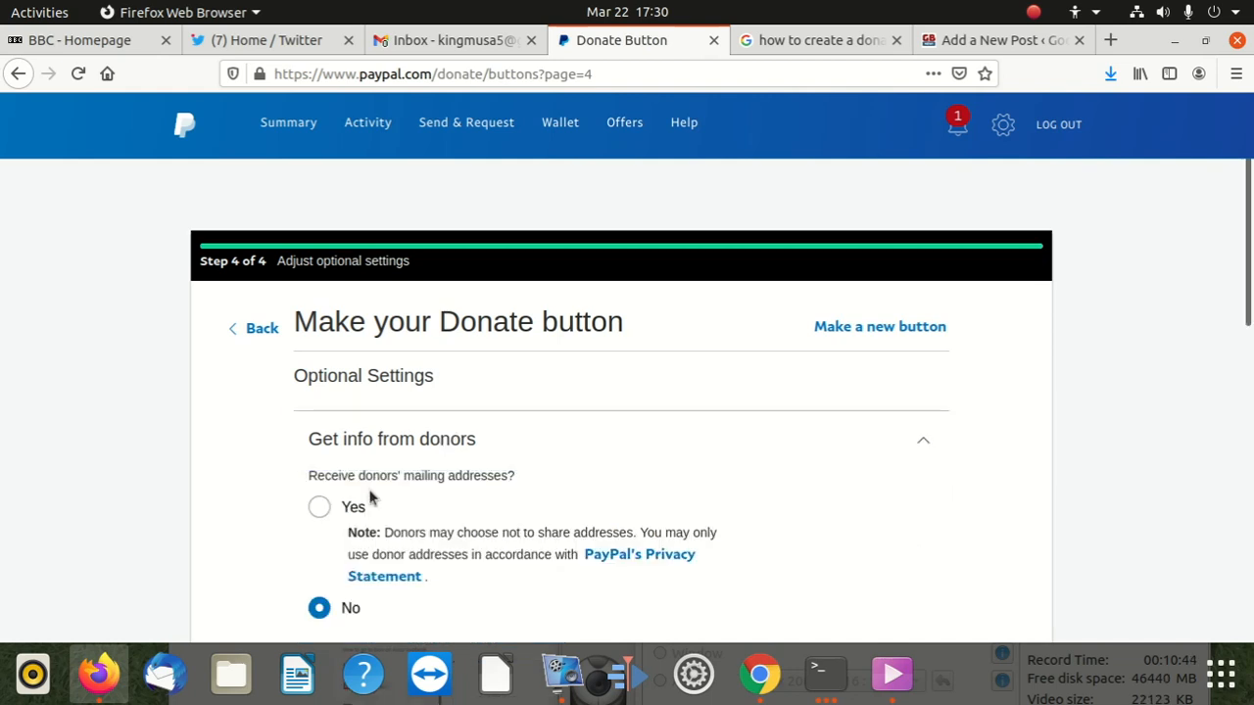
scroll(448, 498, down, 2)
click(319, 391)
scroll(490, 470, down, 2)
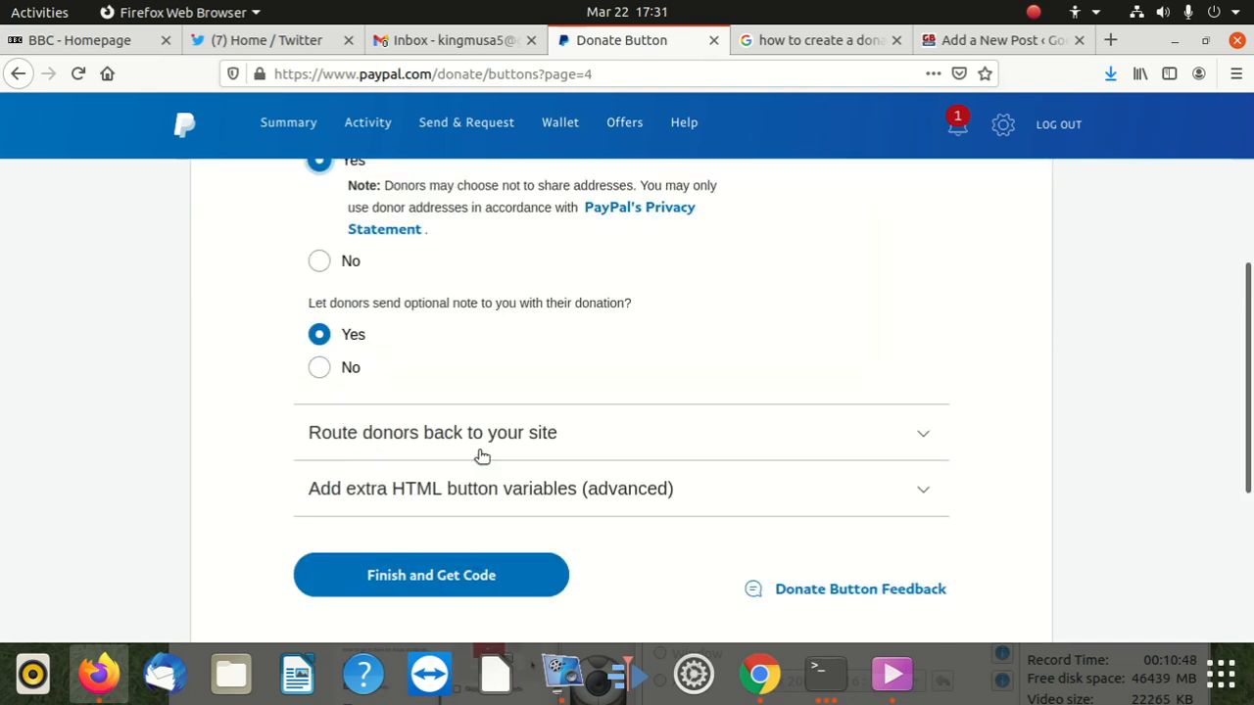
- Look at the extra HTML button variables setting, leave it empty, and finish the Donate button to get its code
scroll(481, 456, down, 3)
click(498, 331)
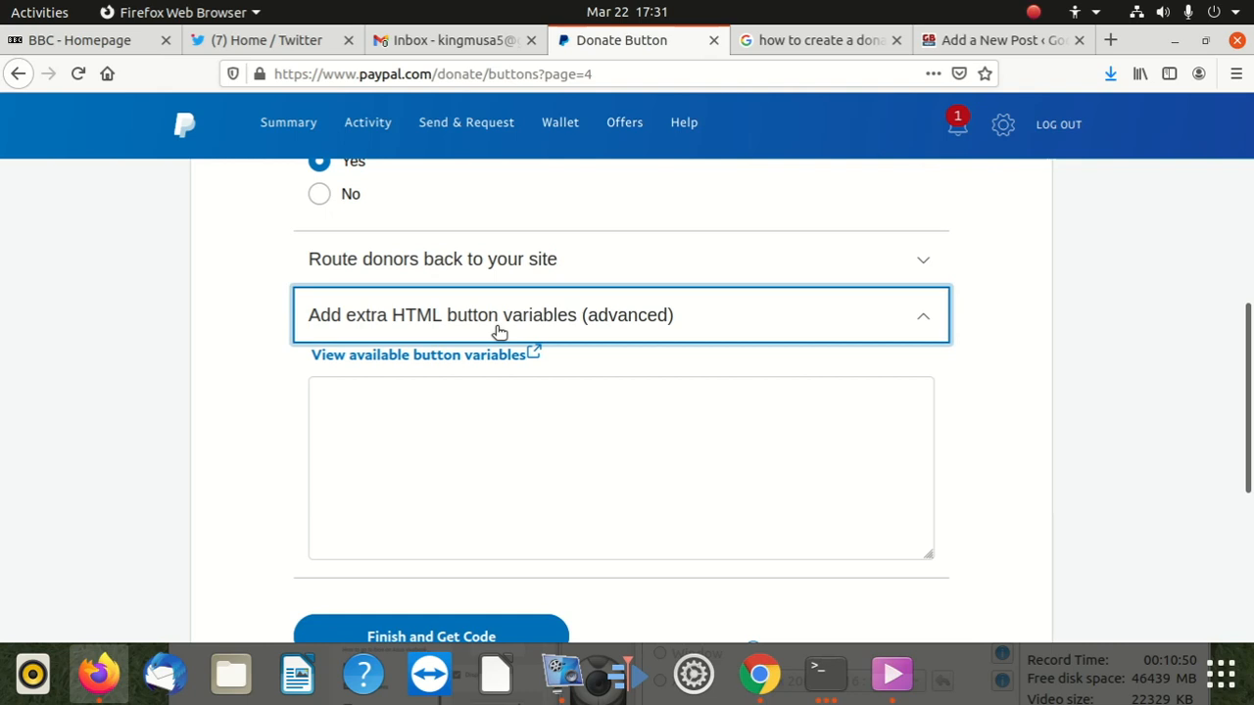
click(473, 418)
scroll(471, 414, down, 3)
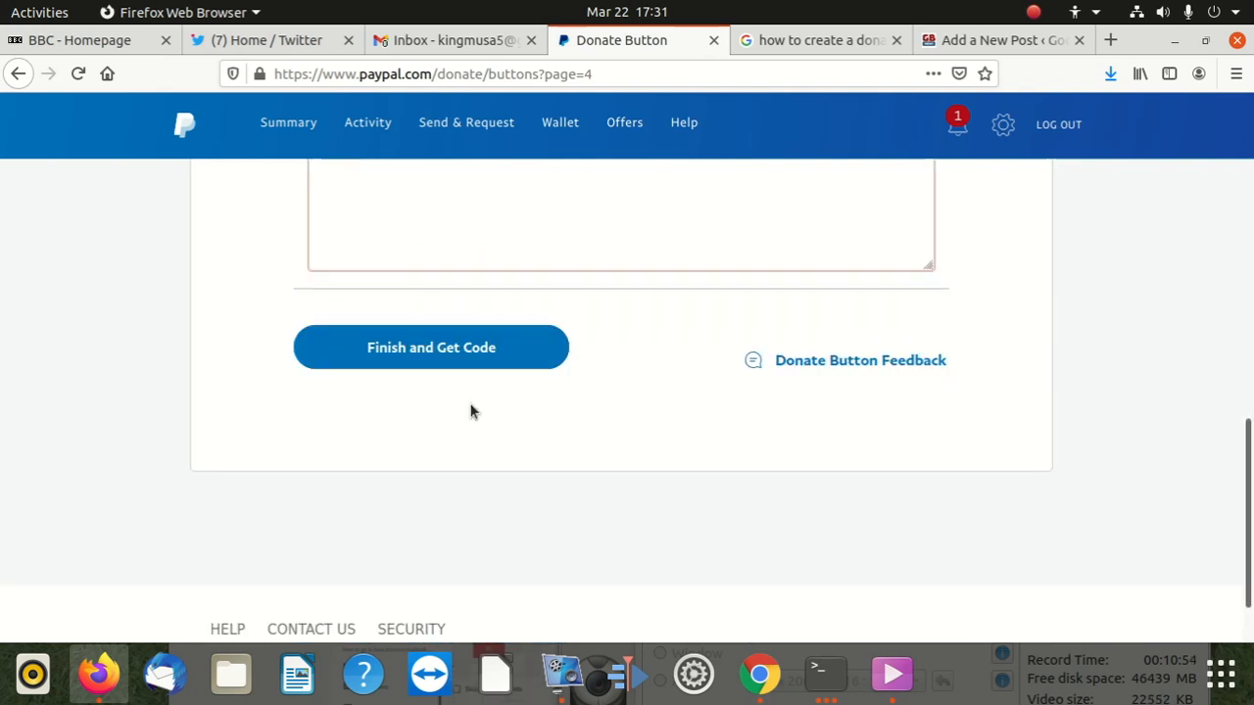
scroll(471, 412, up, 2)
click(468, 475)
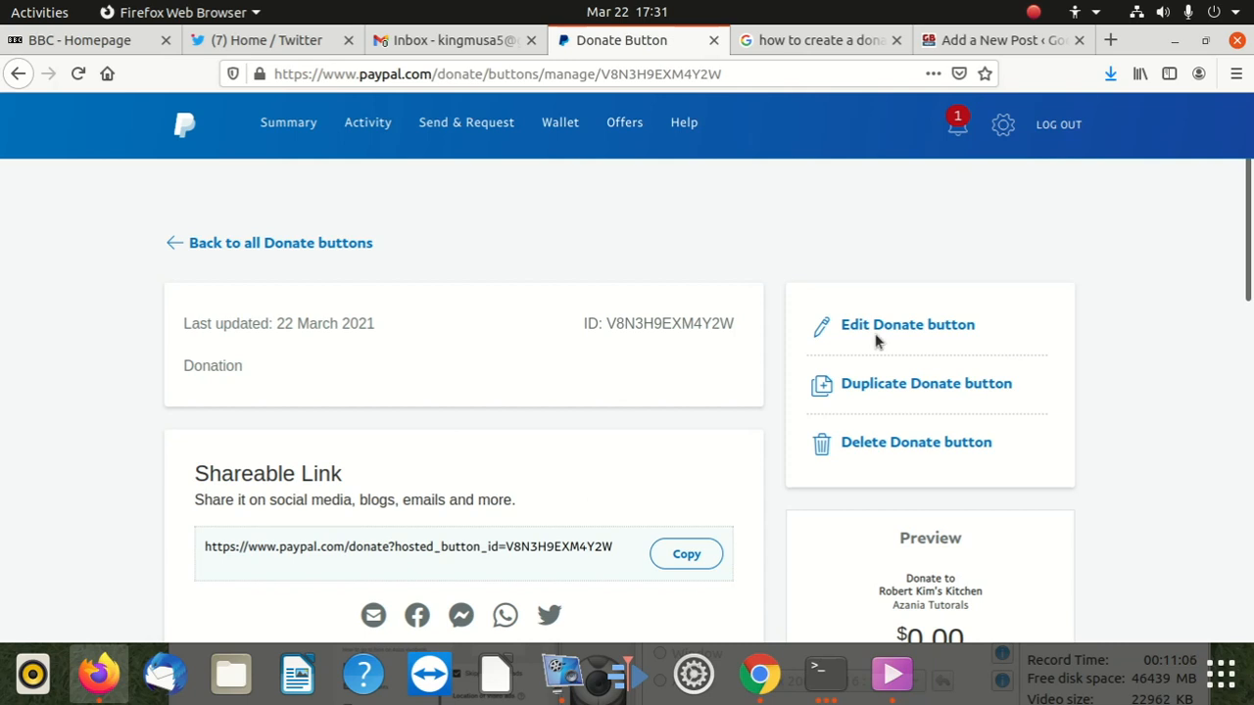
- Copy the Donate button's shareable link and save its QR code image to a file
scroll(621, 444, down, 3)
click(689, 389)
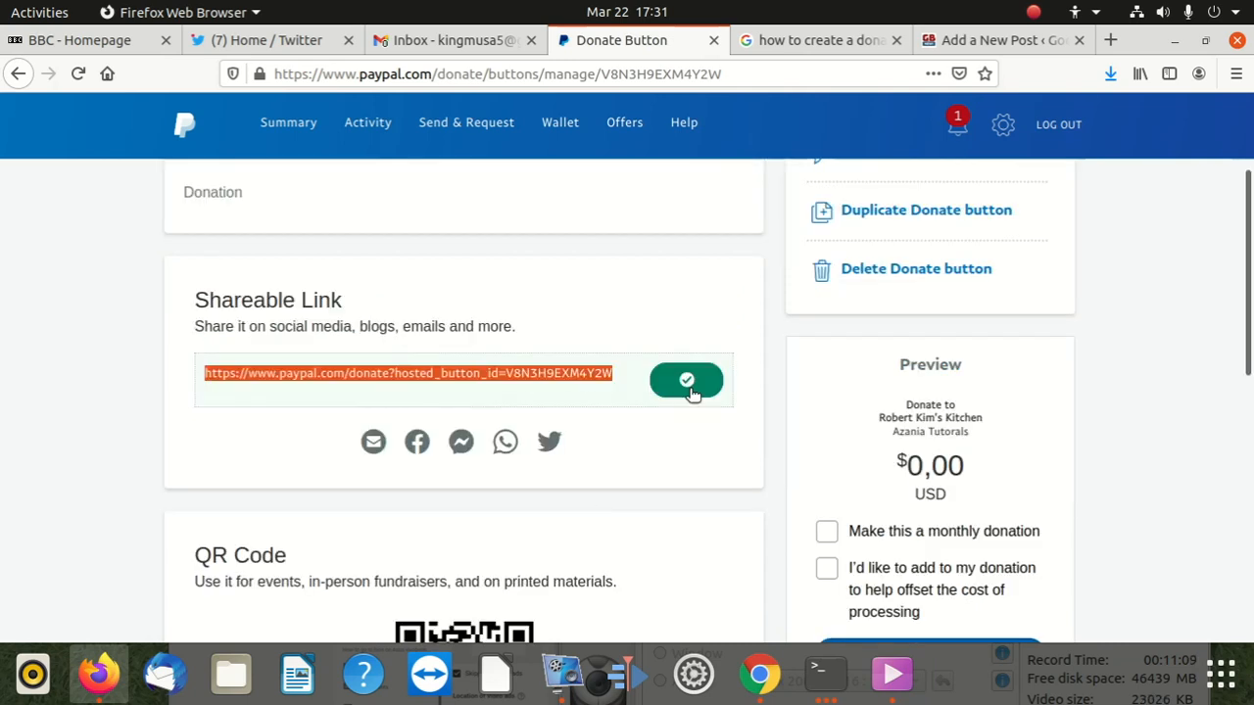
scroll(534, 472, down, 5)
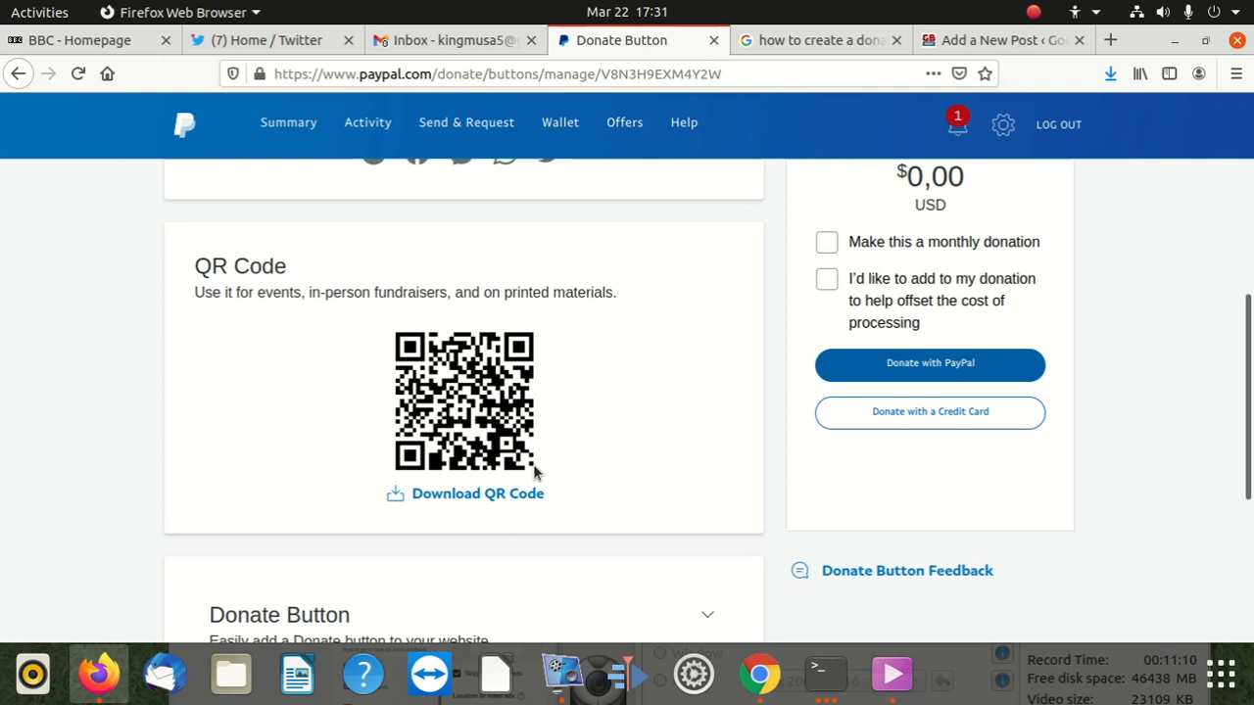
scroll(534, 472, down, 1)
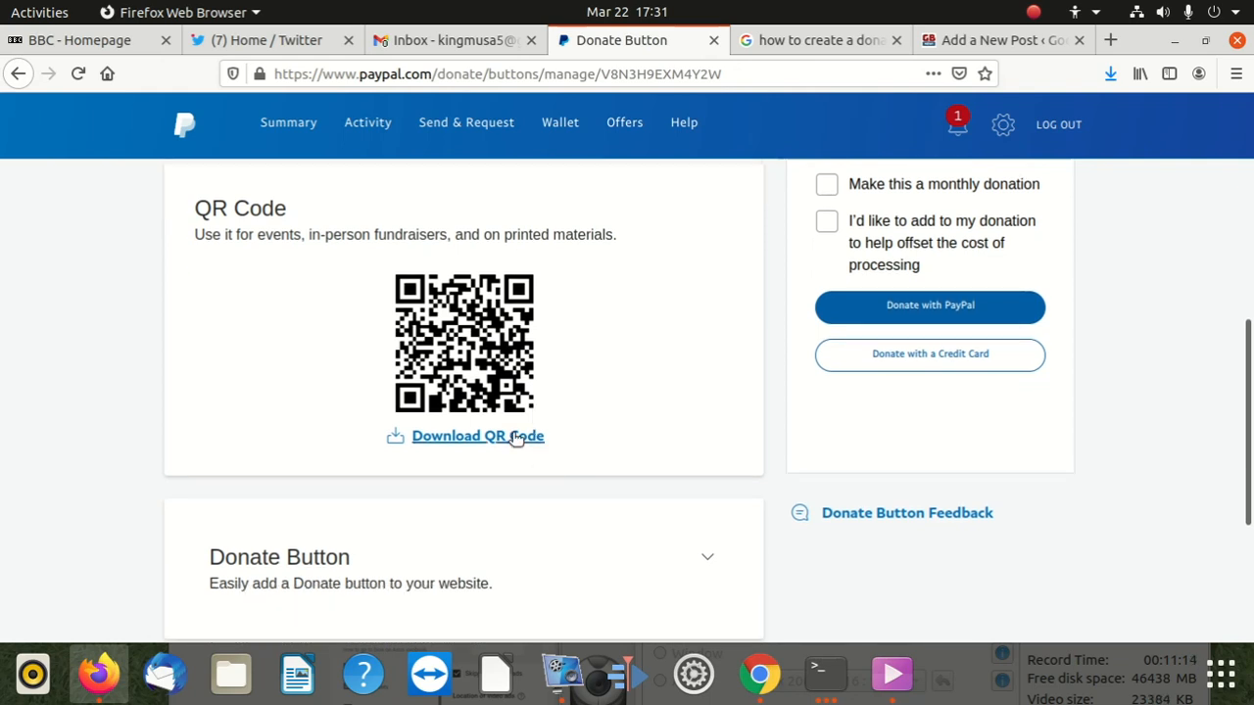
click(492, 438)
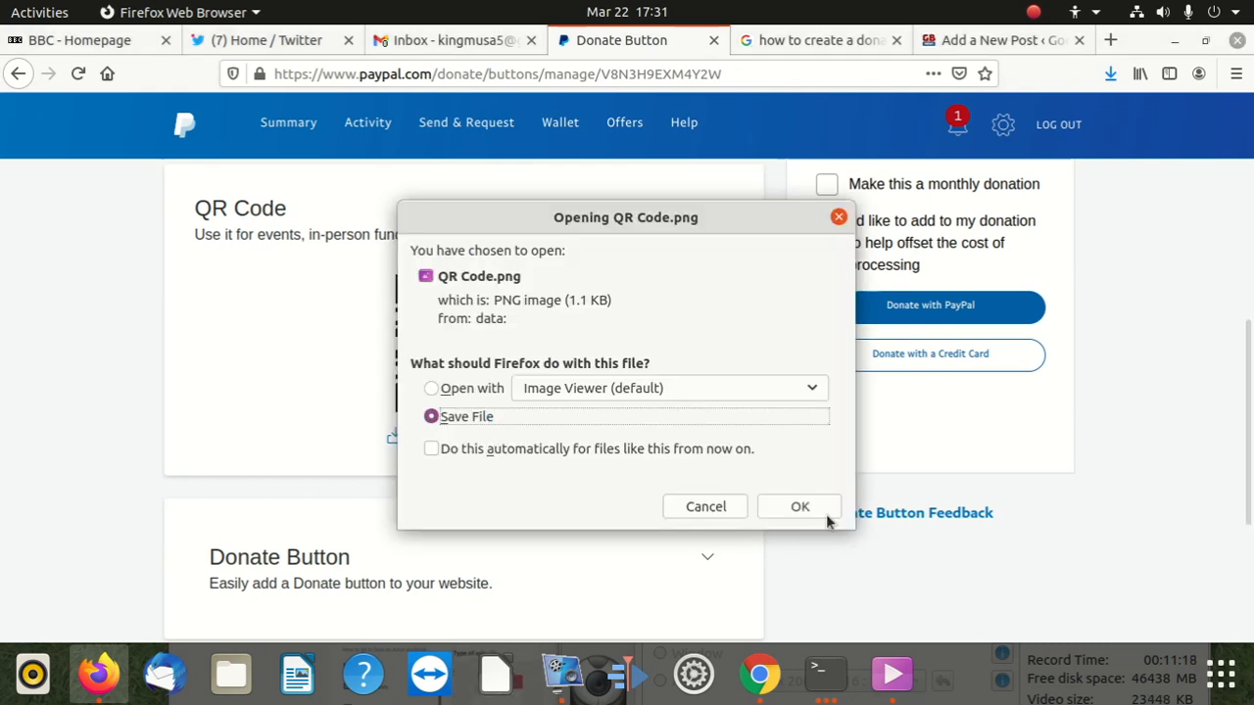
click(829, 517)
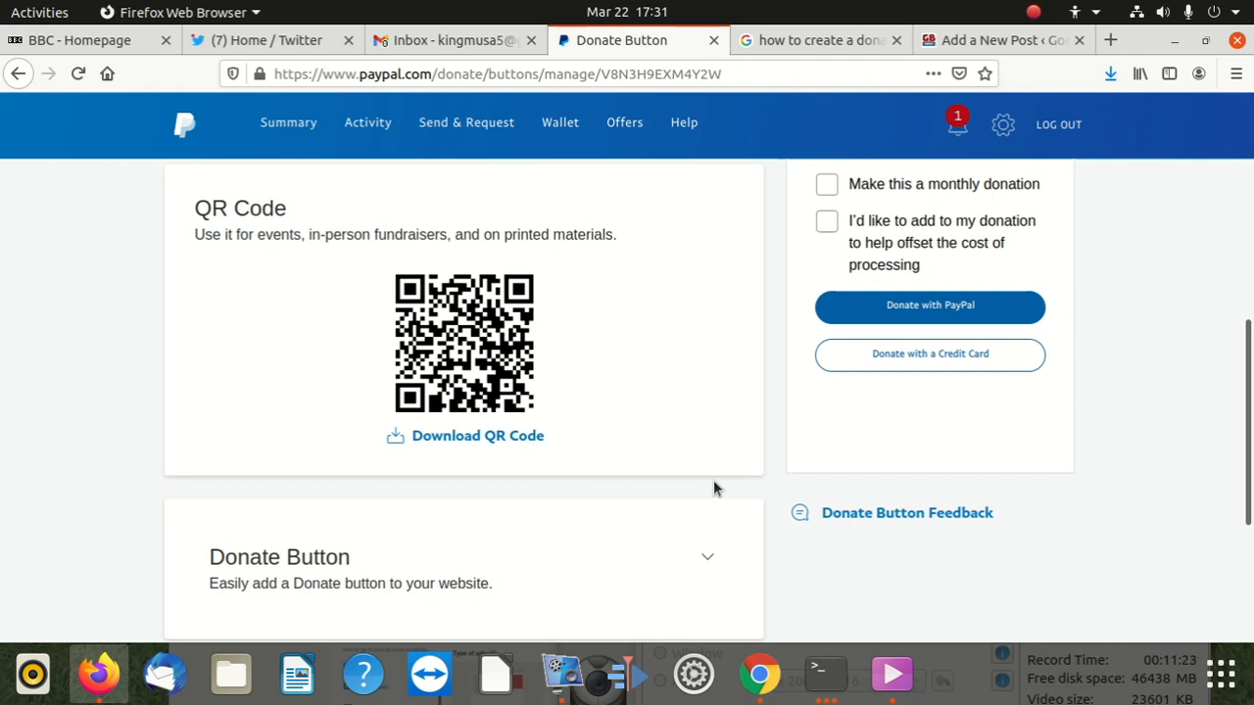
scroll(706, 480, down, 4)
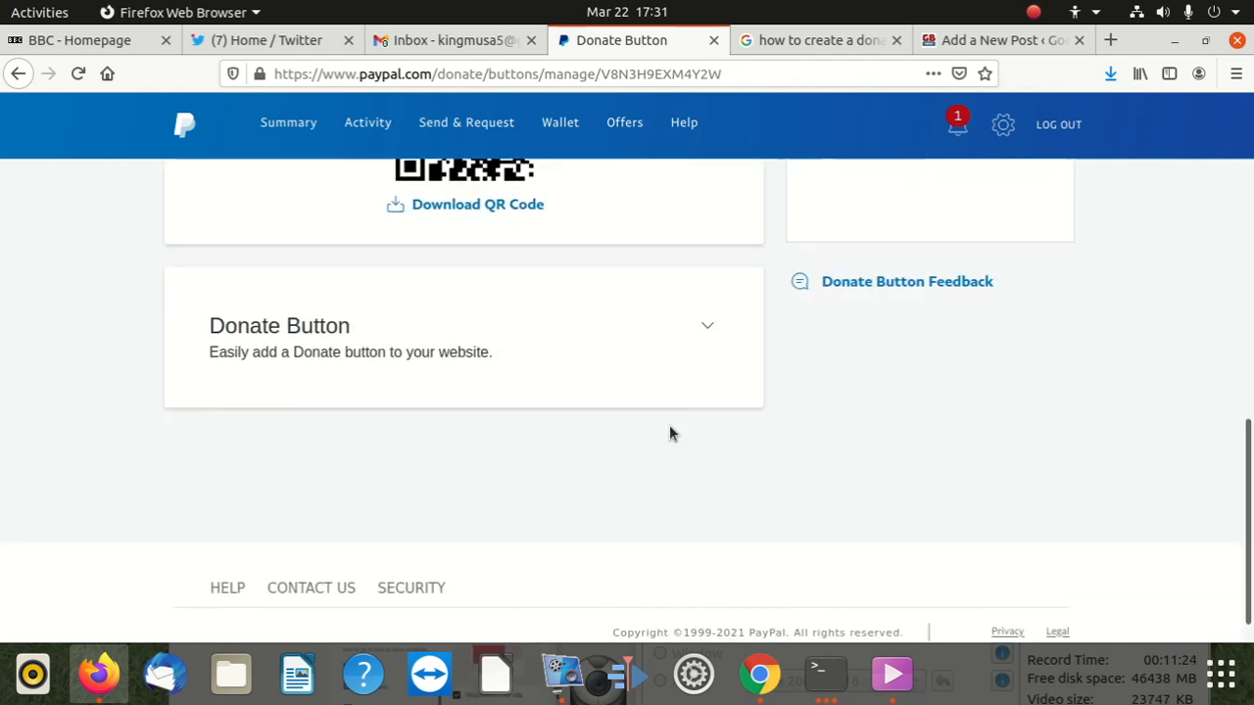
scroll(669, 429, up, 7)
scroll(671, 430, up, 2)
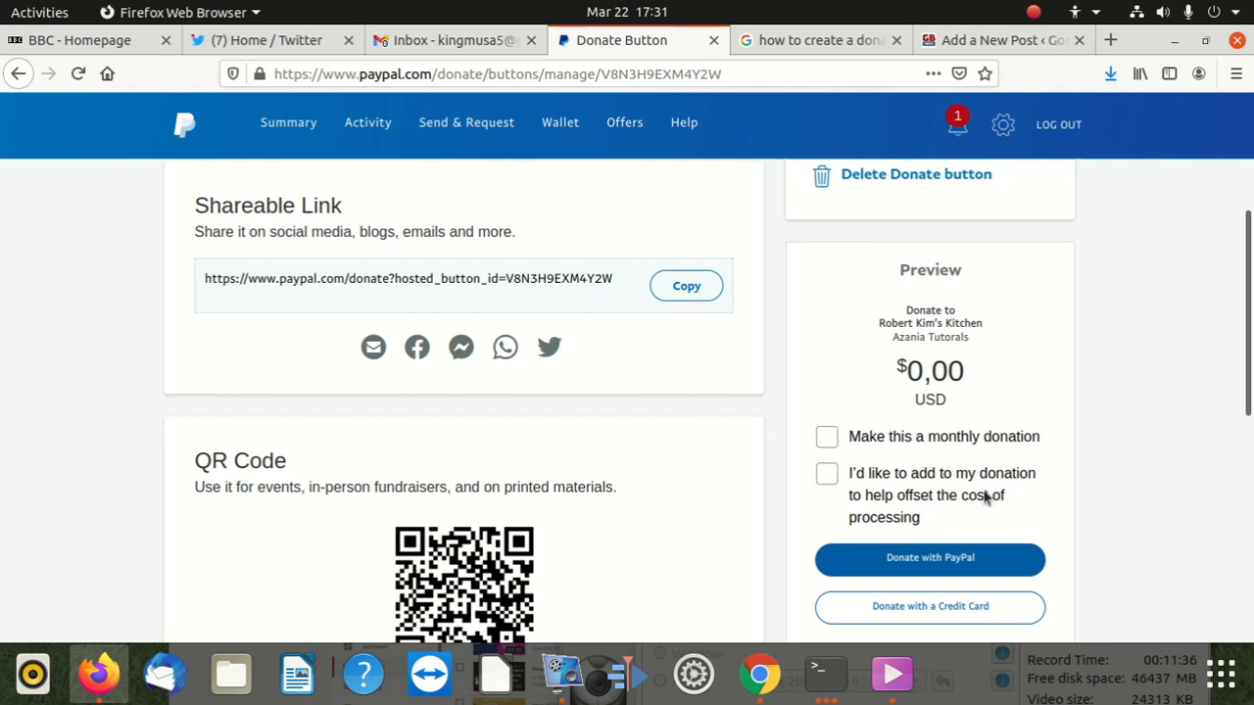
scroll(862, 470, up, 3)
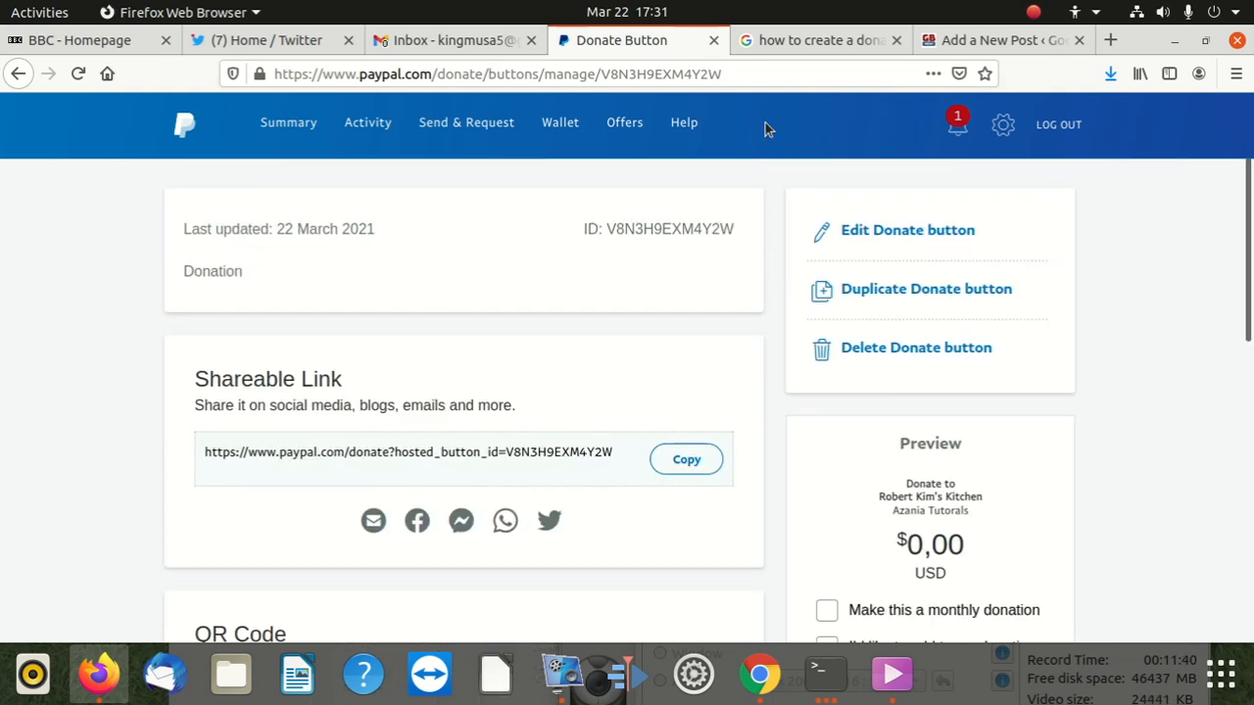
click(736, 76)
key(BackSpace)
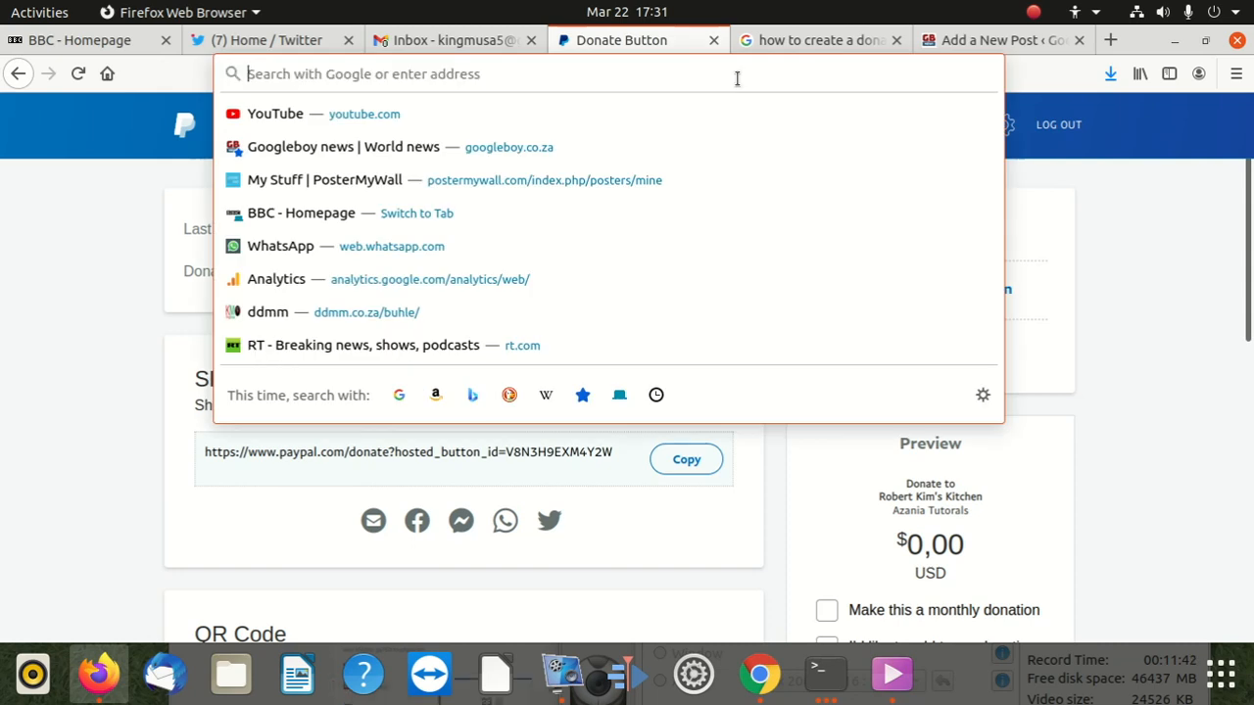
key(ctrl+v)
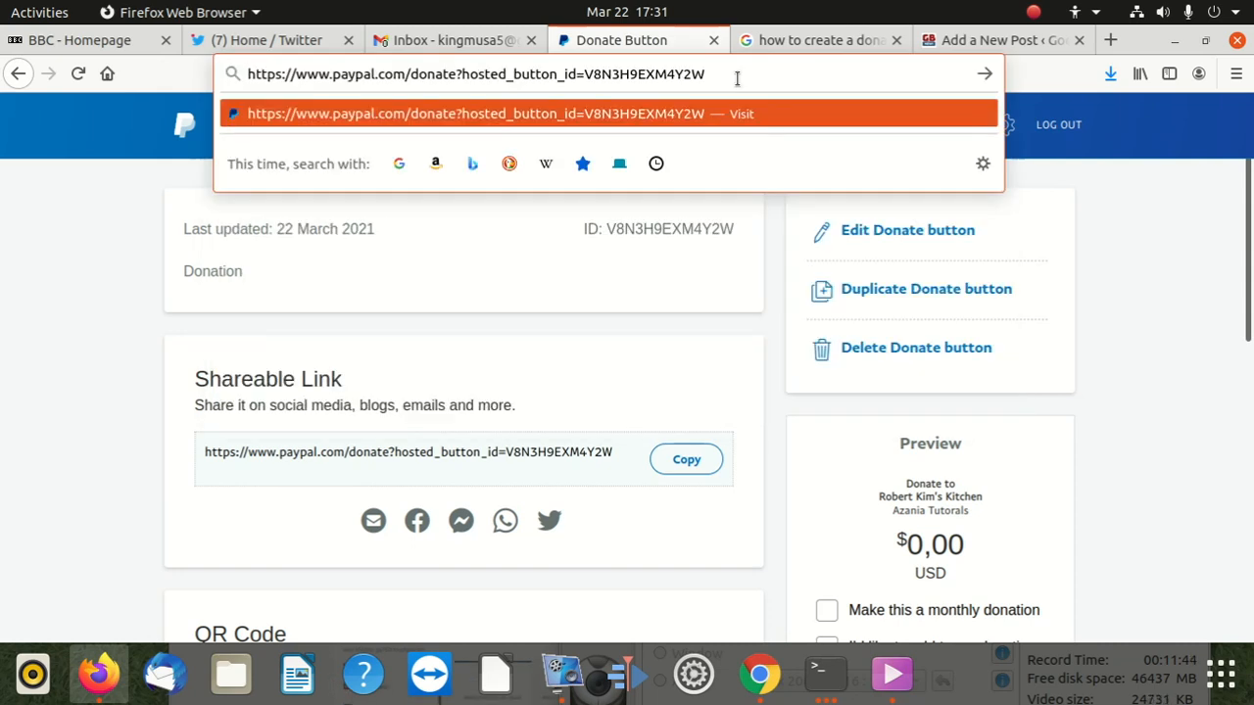
click(58, 144)
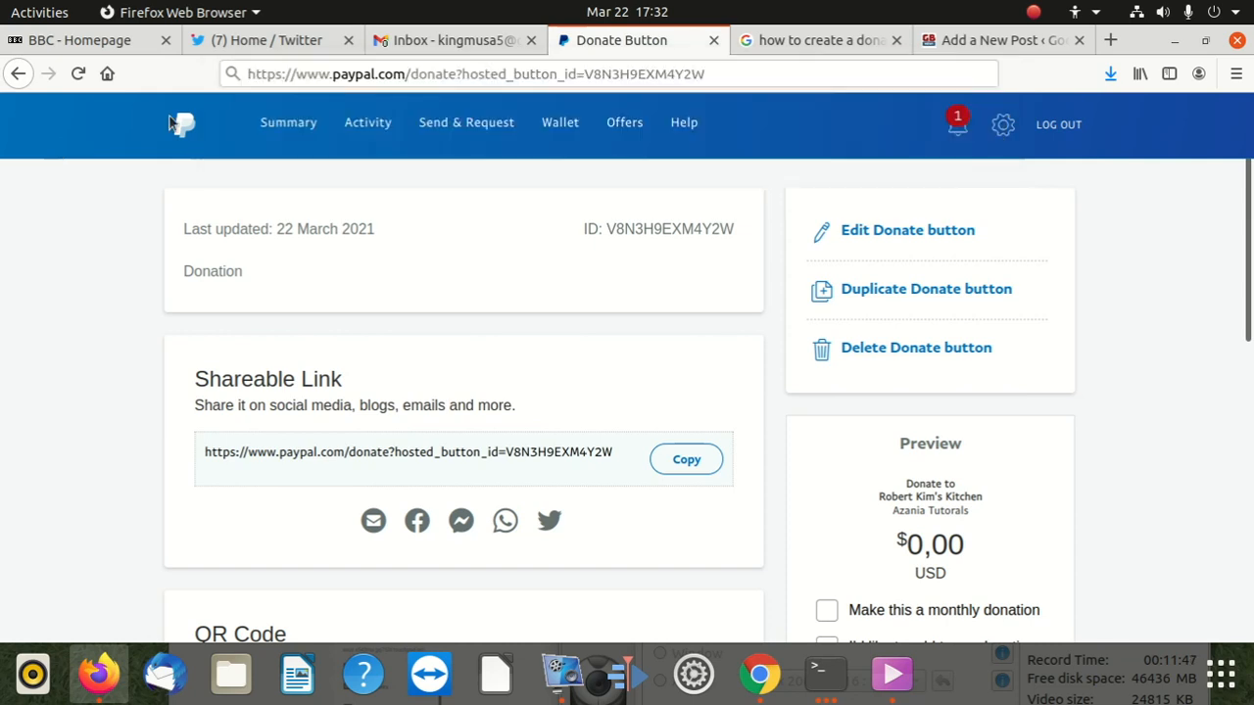
click(1019, 46)
click(692, 73)
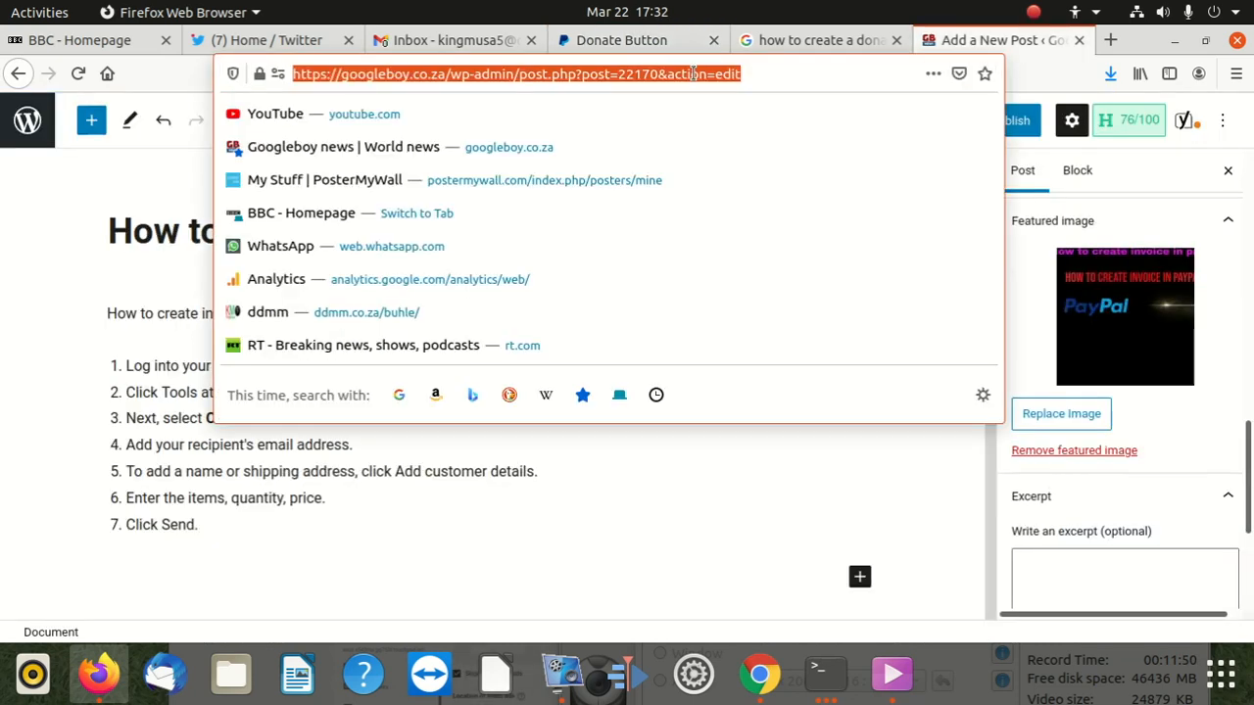
- Open the copied shareable donation link in a new browser tab
click(1112, 39)
click(676, 75)
key(ctrl+v)
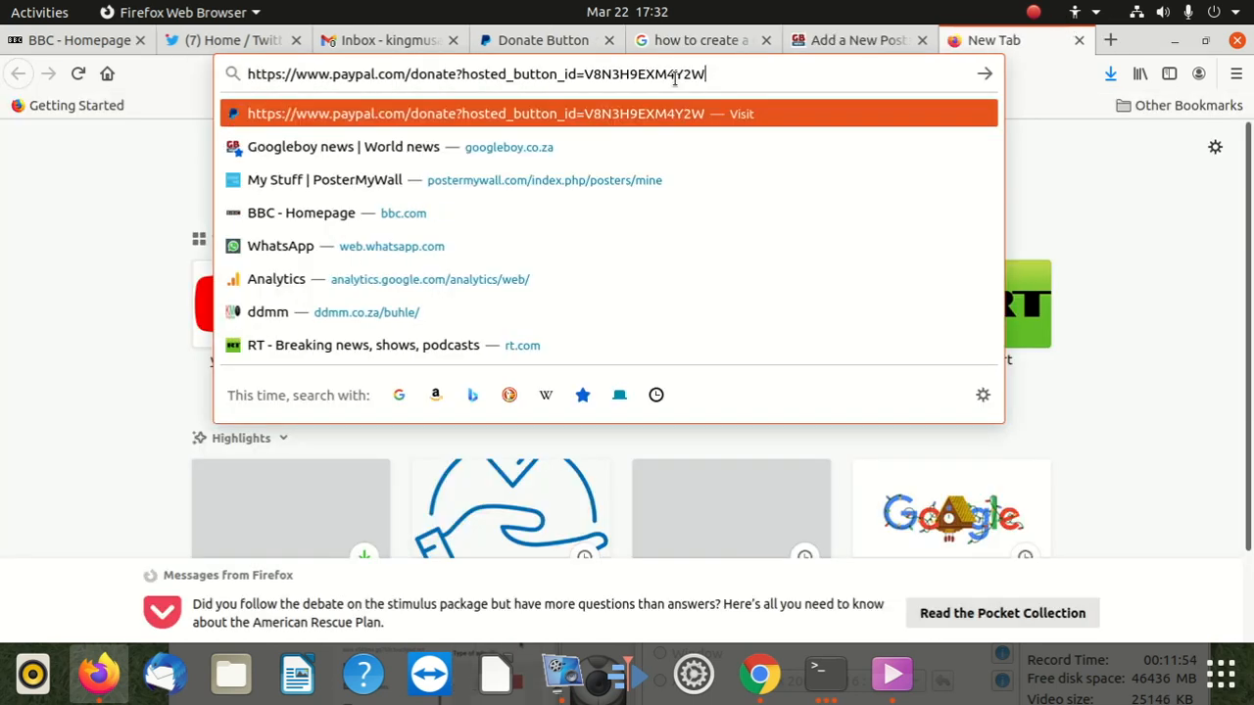
key(Return)
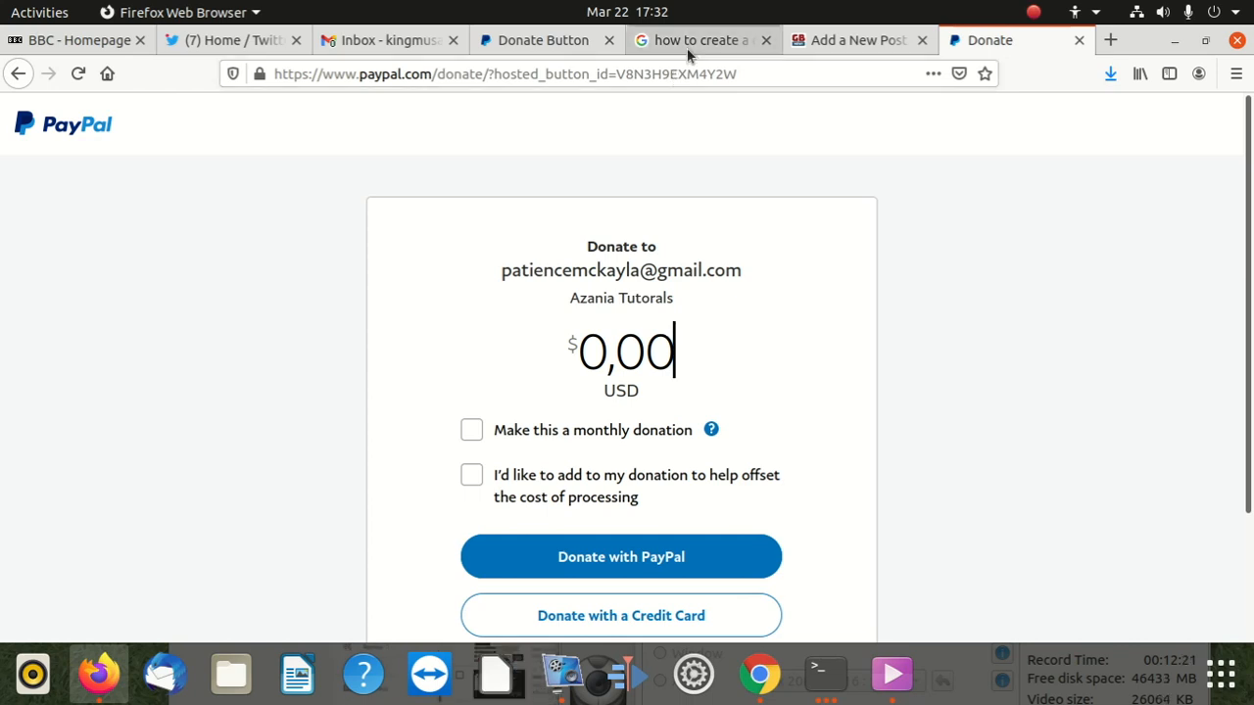
- Highlight the organization purpose on the donation page and turn on the option to make this a monthly donation
drag(684, 310, 559, 302)
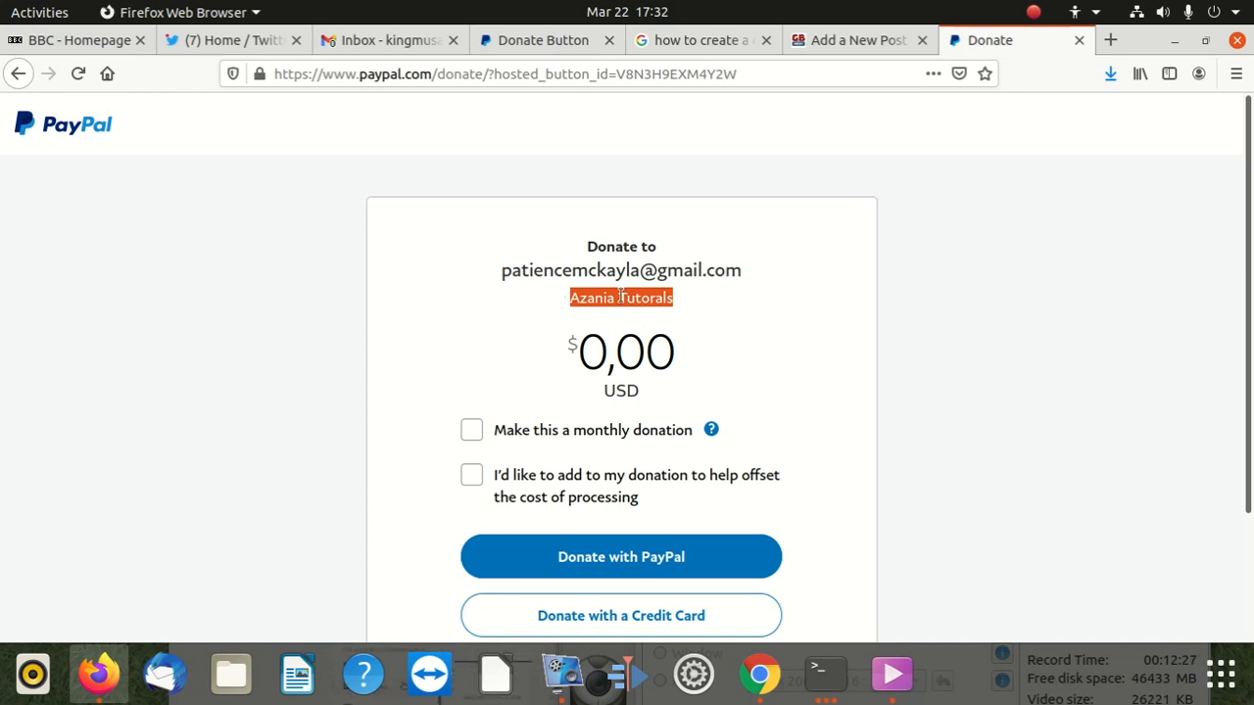
scroll(622, 299, down, 3)
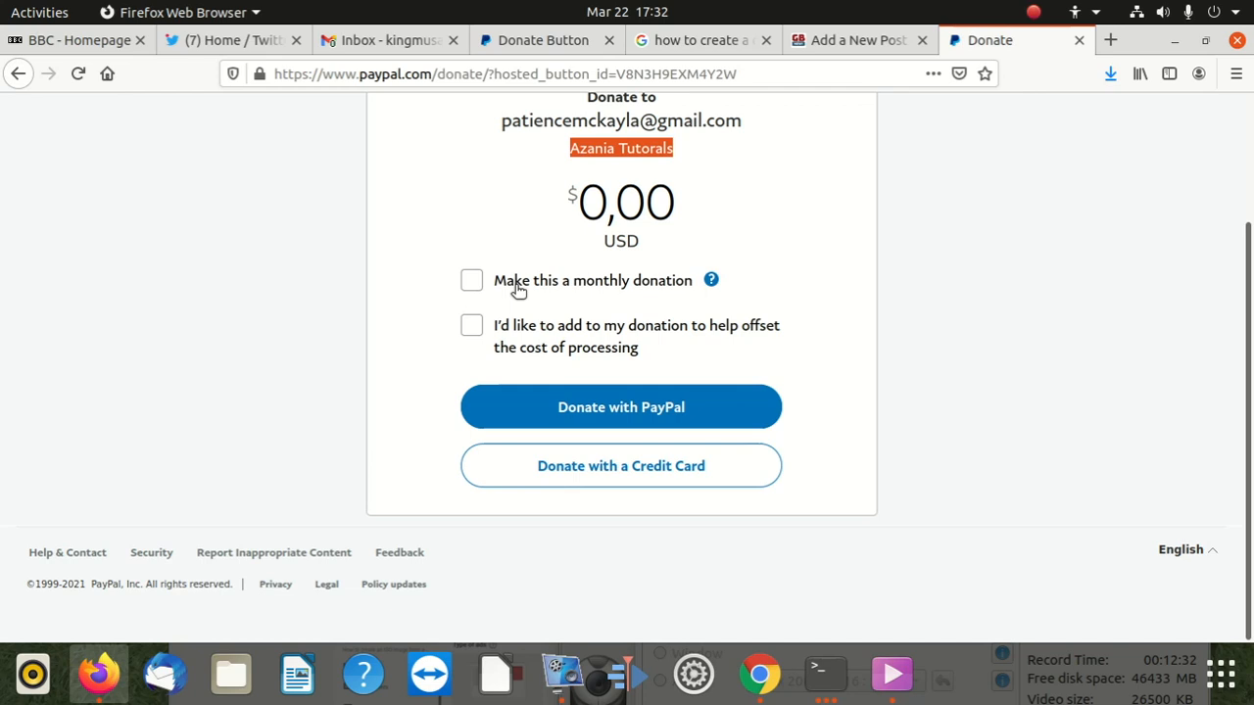
click(473, 283)
click(474, 283)
click(474, 284)
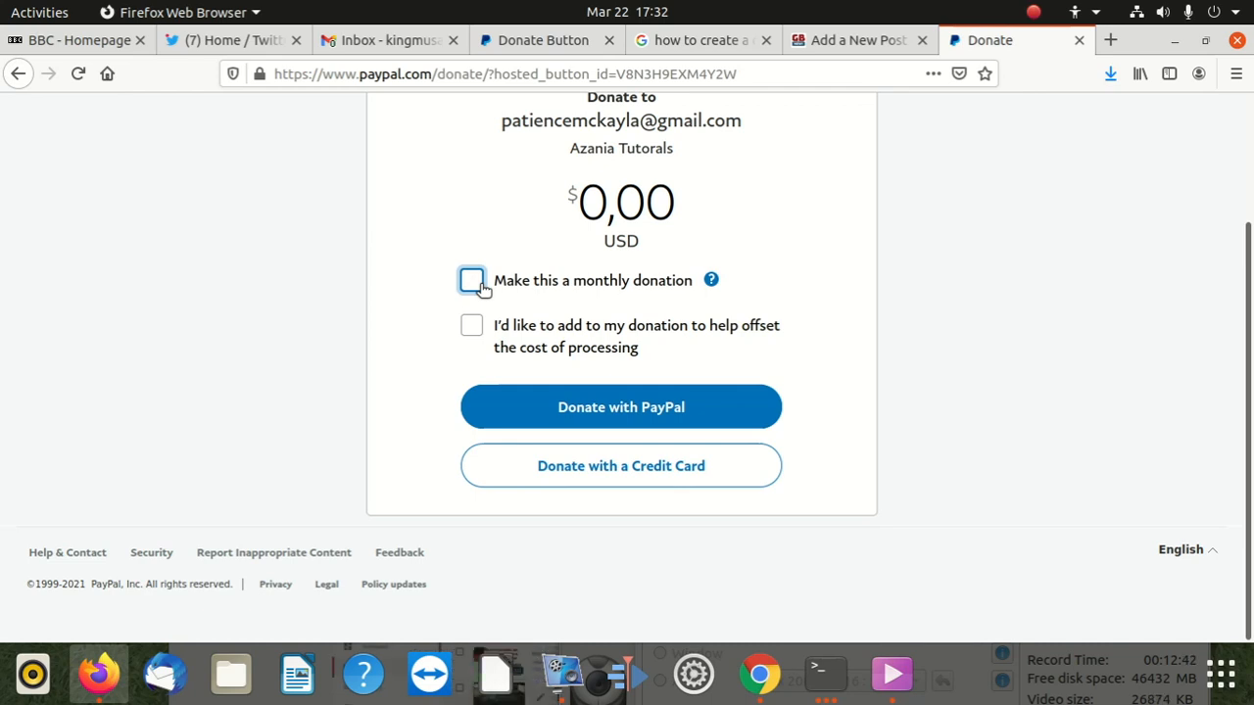
click(477, 284)
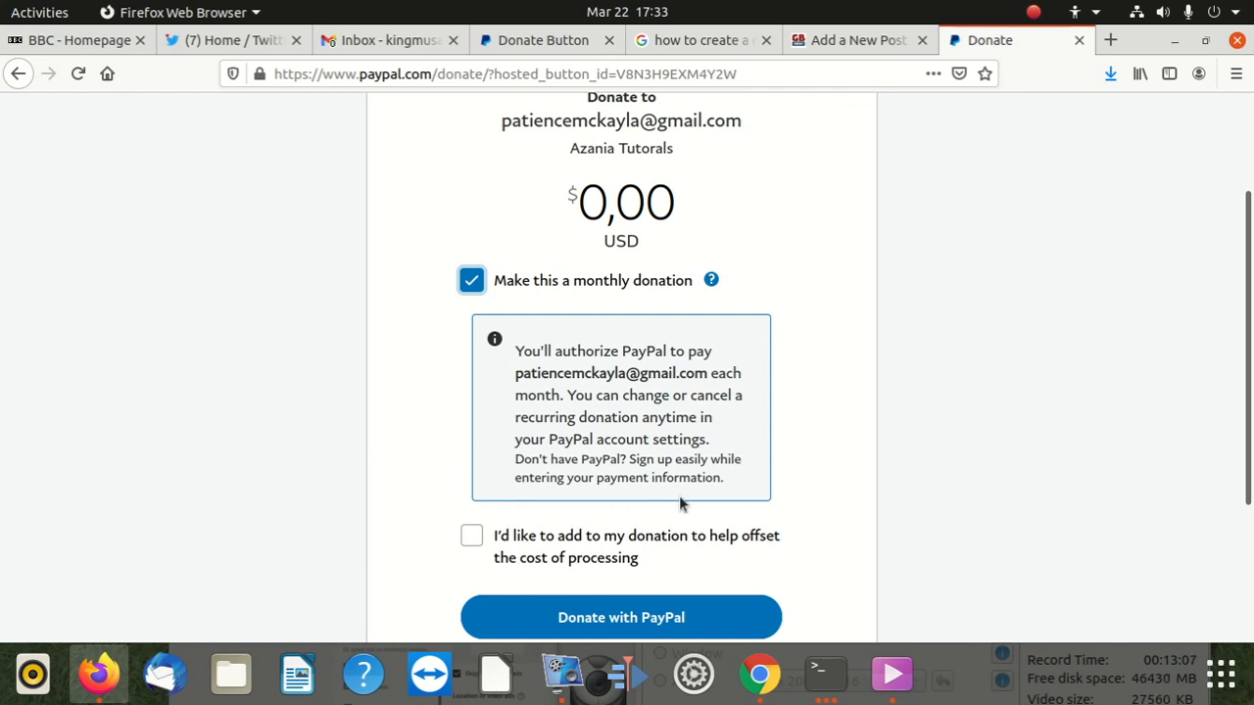
- Try to donate with PayPal and with a credit card while leaving the donation amount at zero
scroll(686, 454, down, 4)
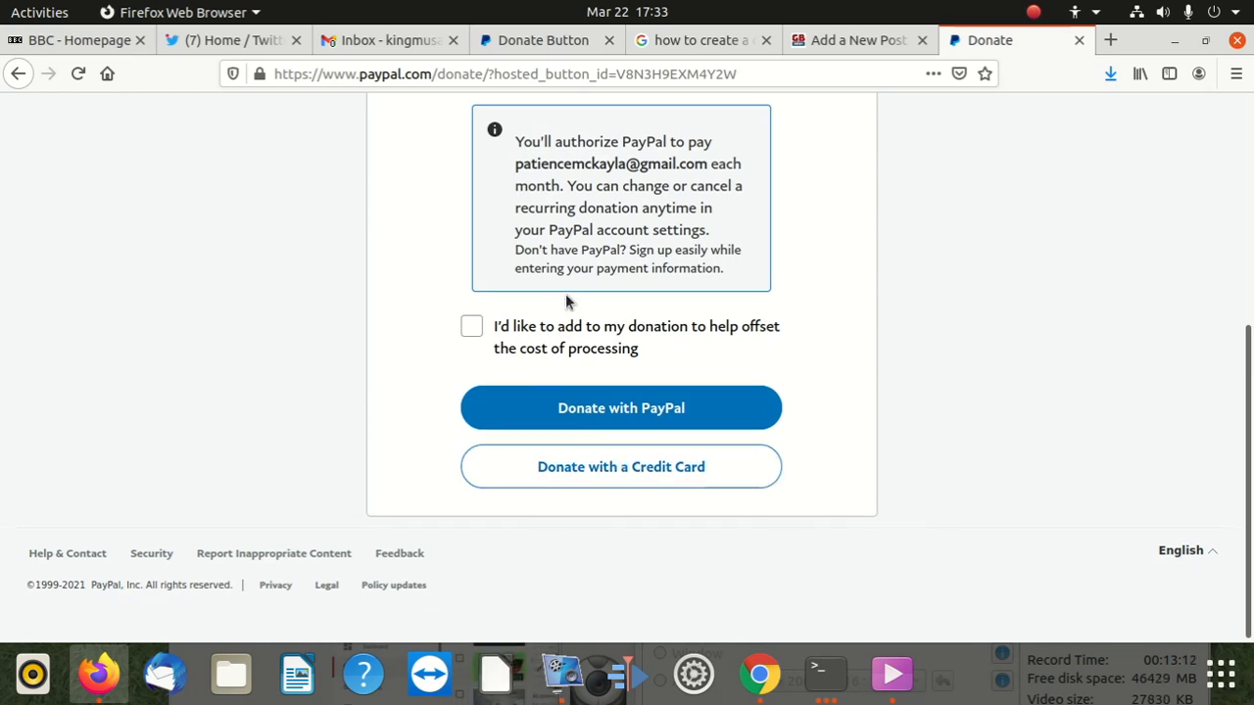
click(589, 411)
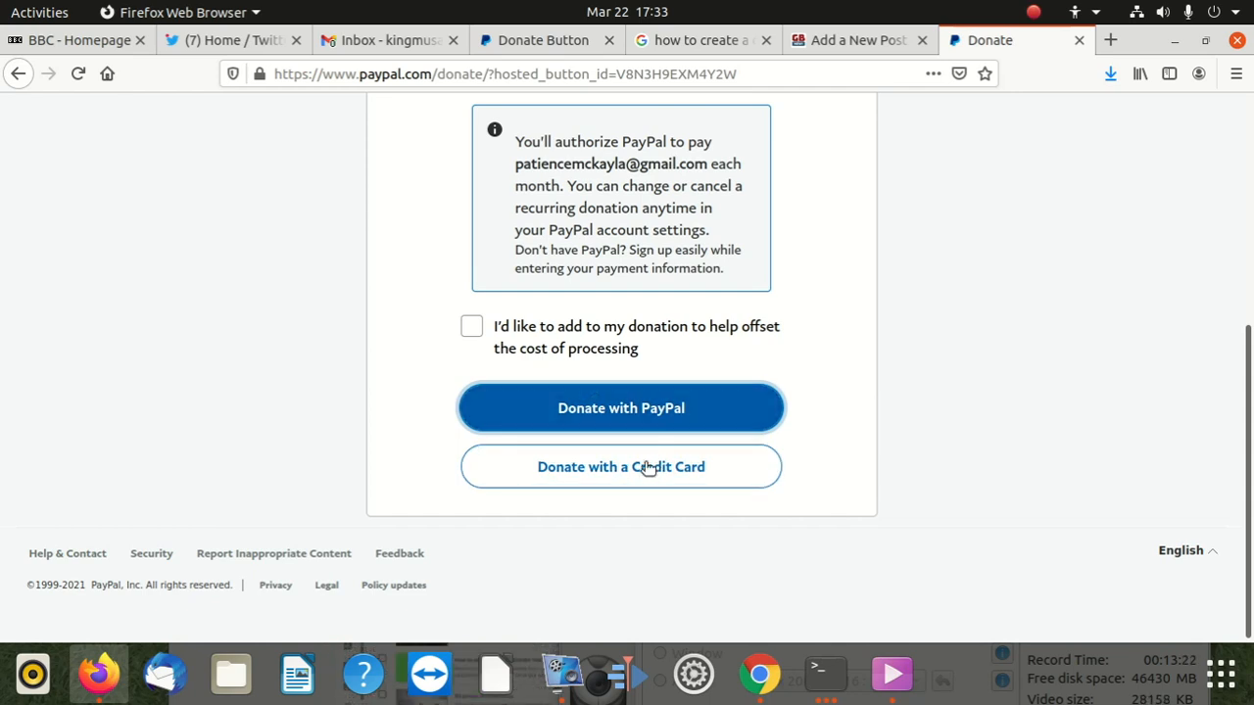
scroll(606, 359, up, 1)
scroll(606, 363, down, 1)
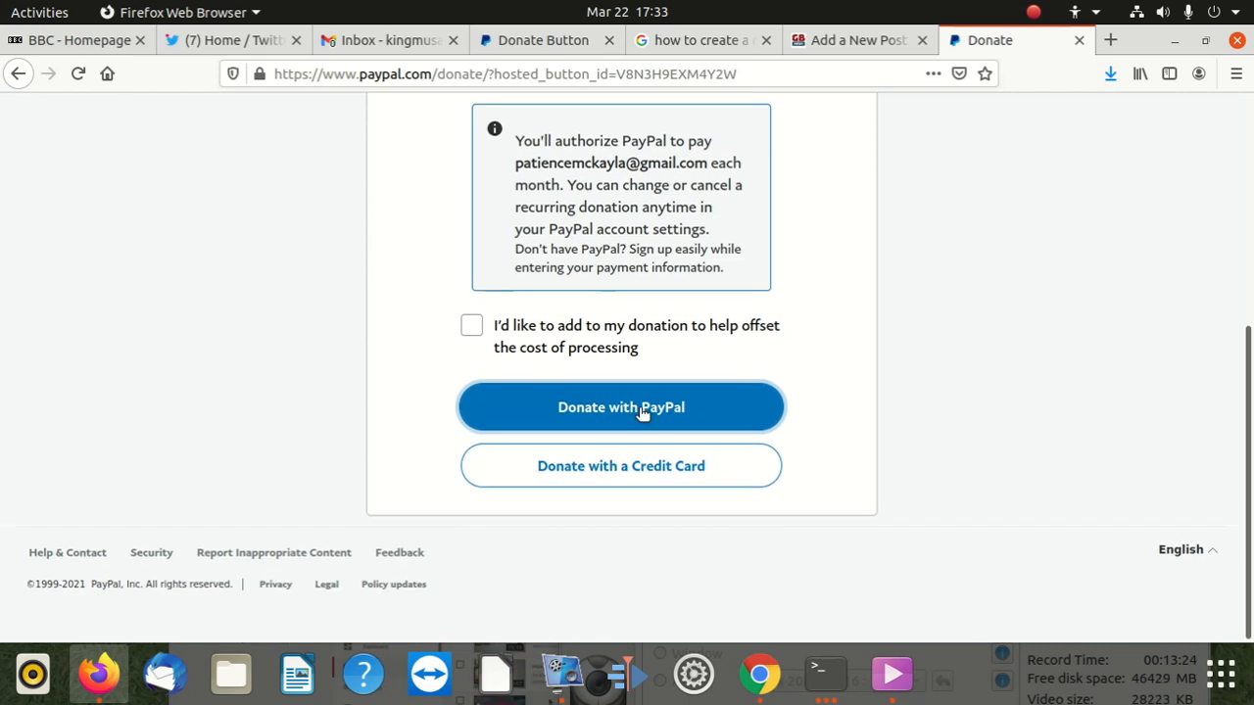
click(670, 475)
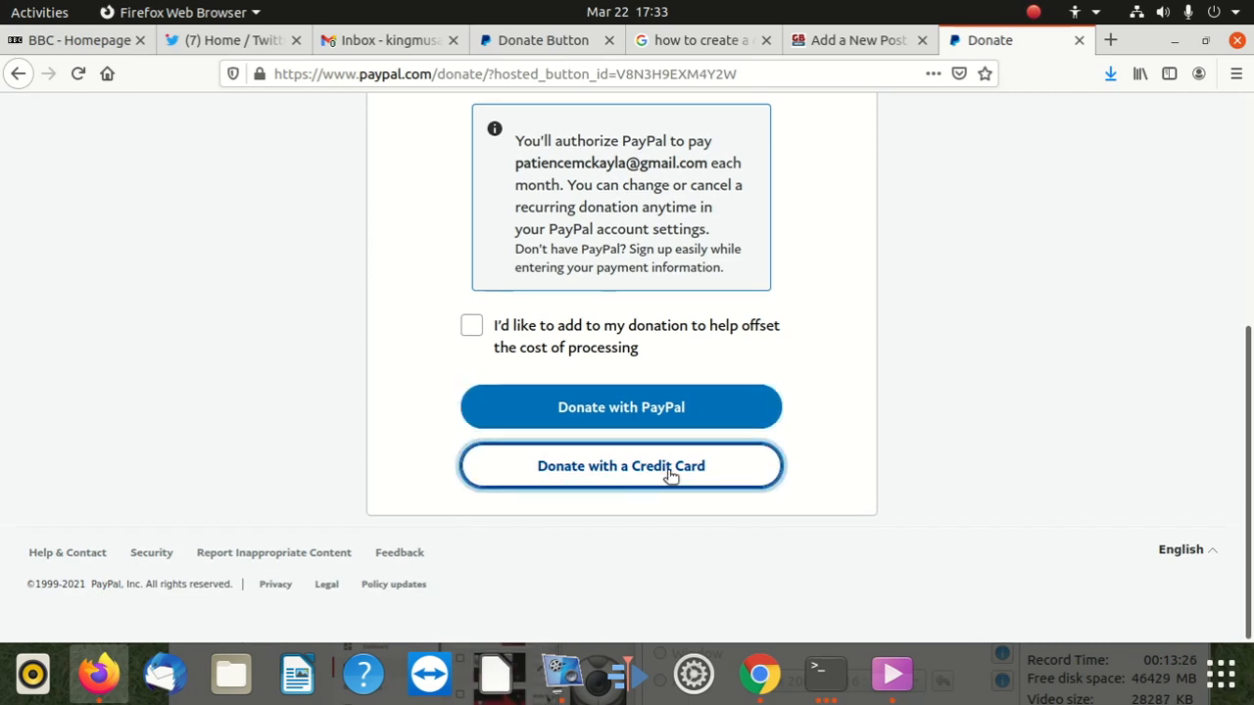
scroll(670, 475, up, 3)
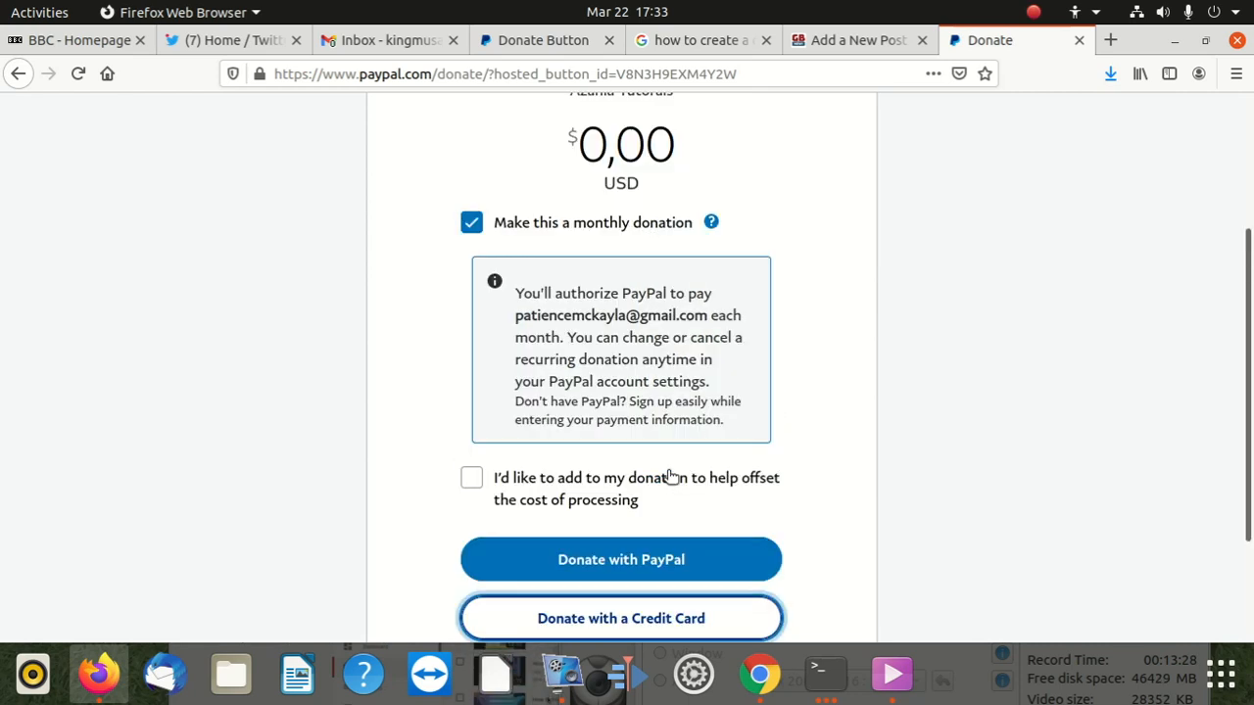
scroll(670, 475, up, 4)
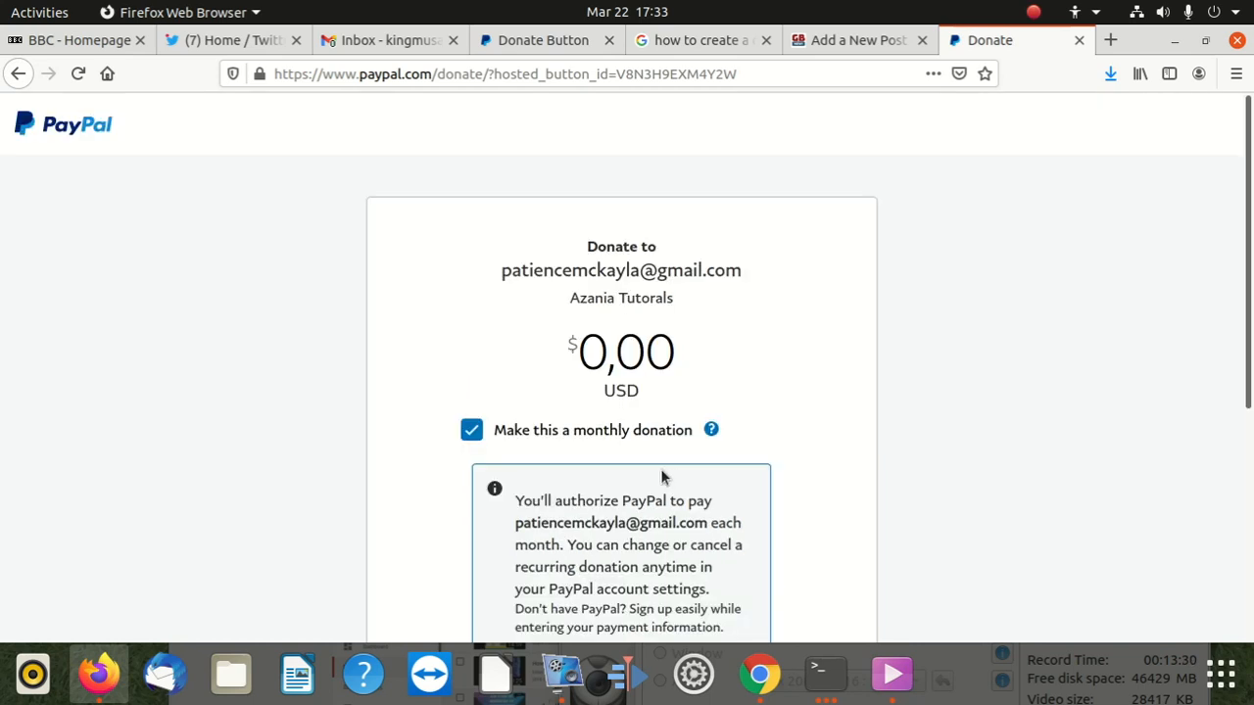
scroll(644, 422, down, 5)
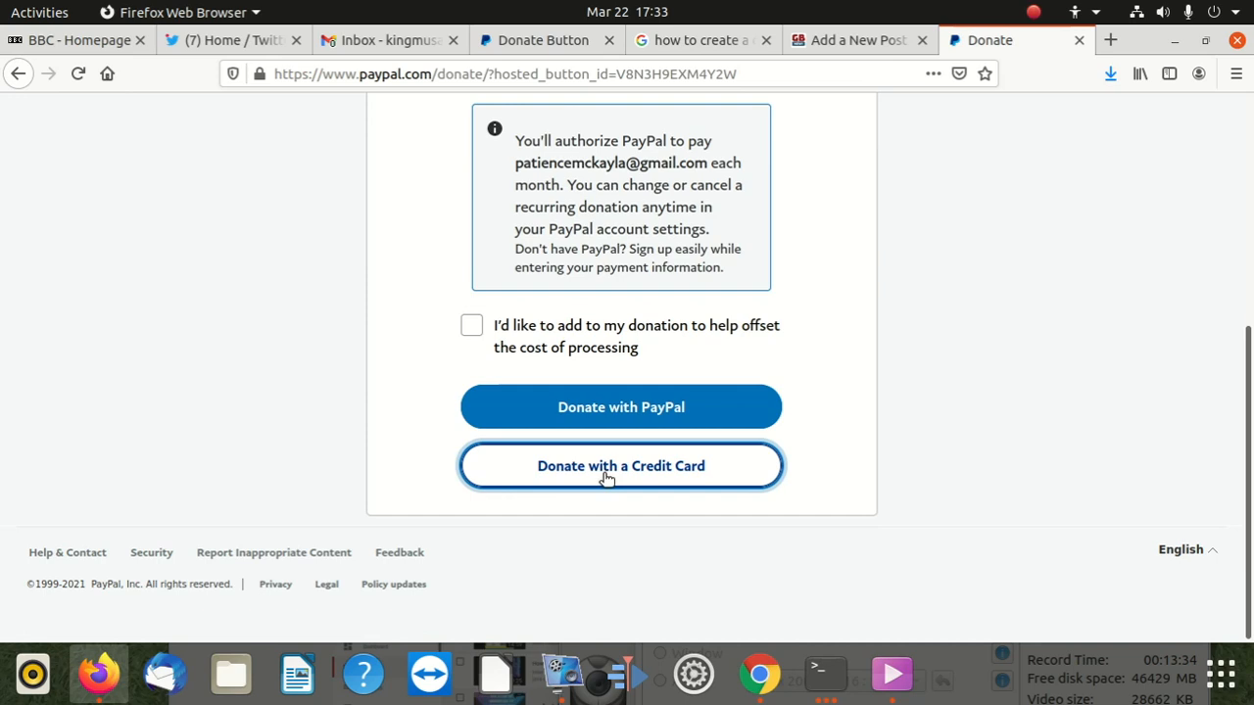
- Turn on adding to the donation to offset the processing cost, and try to donate with a credit card
click(476, 331)
click(604, 467)
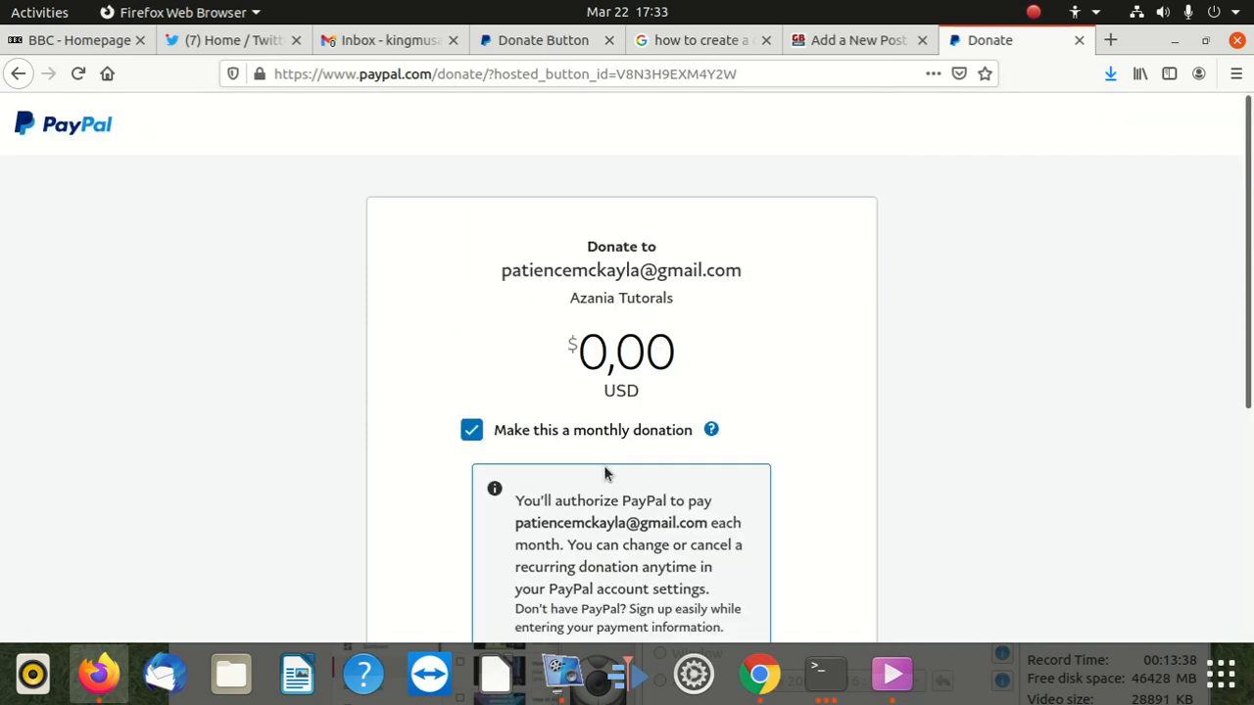
scroll(647, 441, down, 4)
click(653, 474)
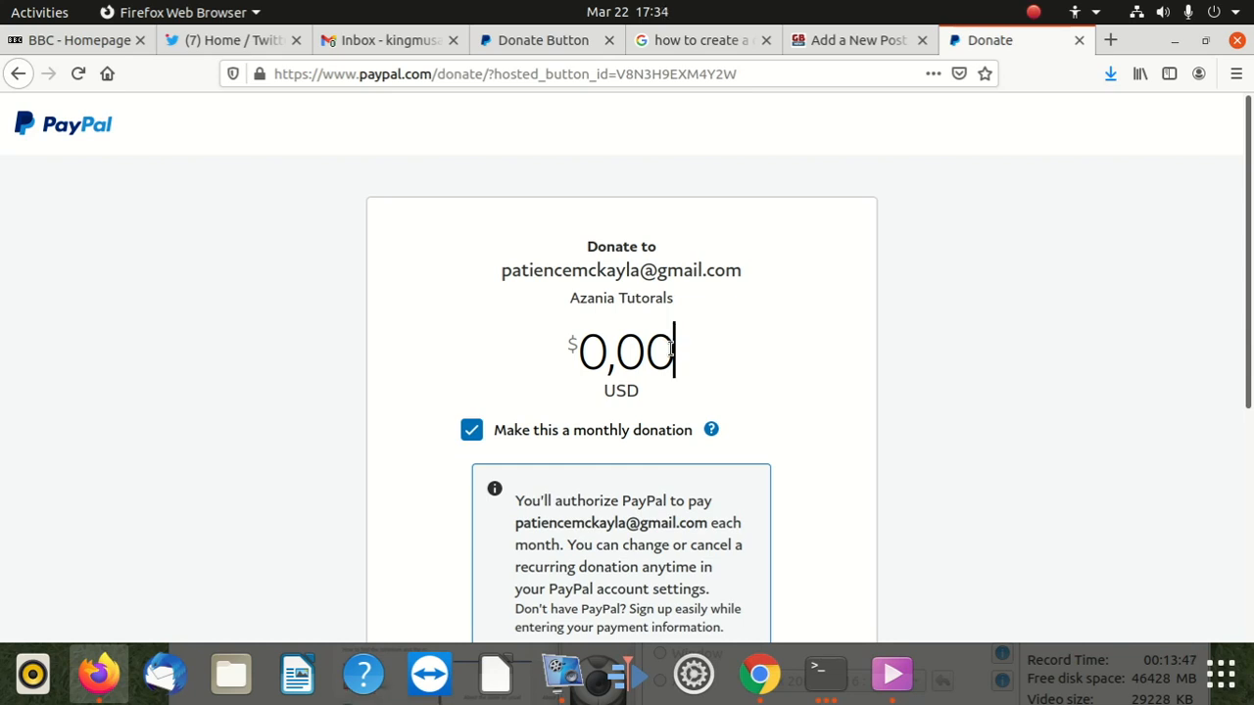
- Set the donation amount to 1,11 USD and continue to the credit card form, keeping the donation recurring
text(111)
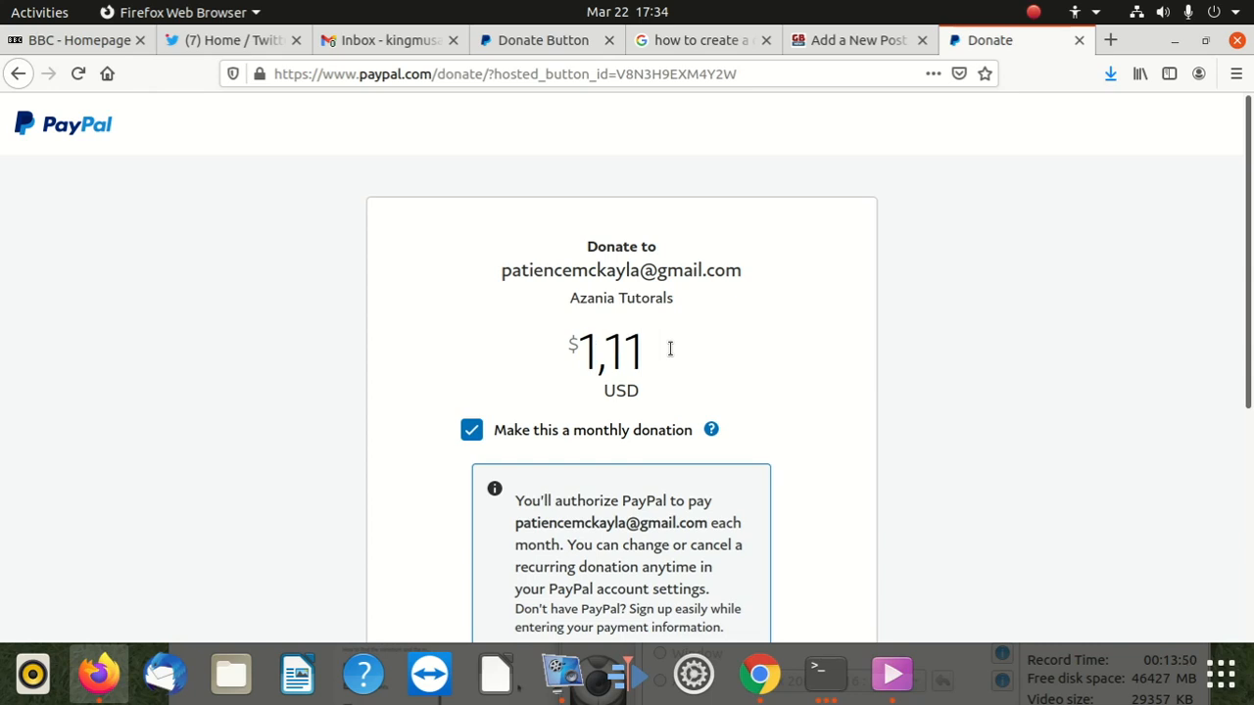
scroll(669, 350, down, 4)
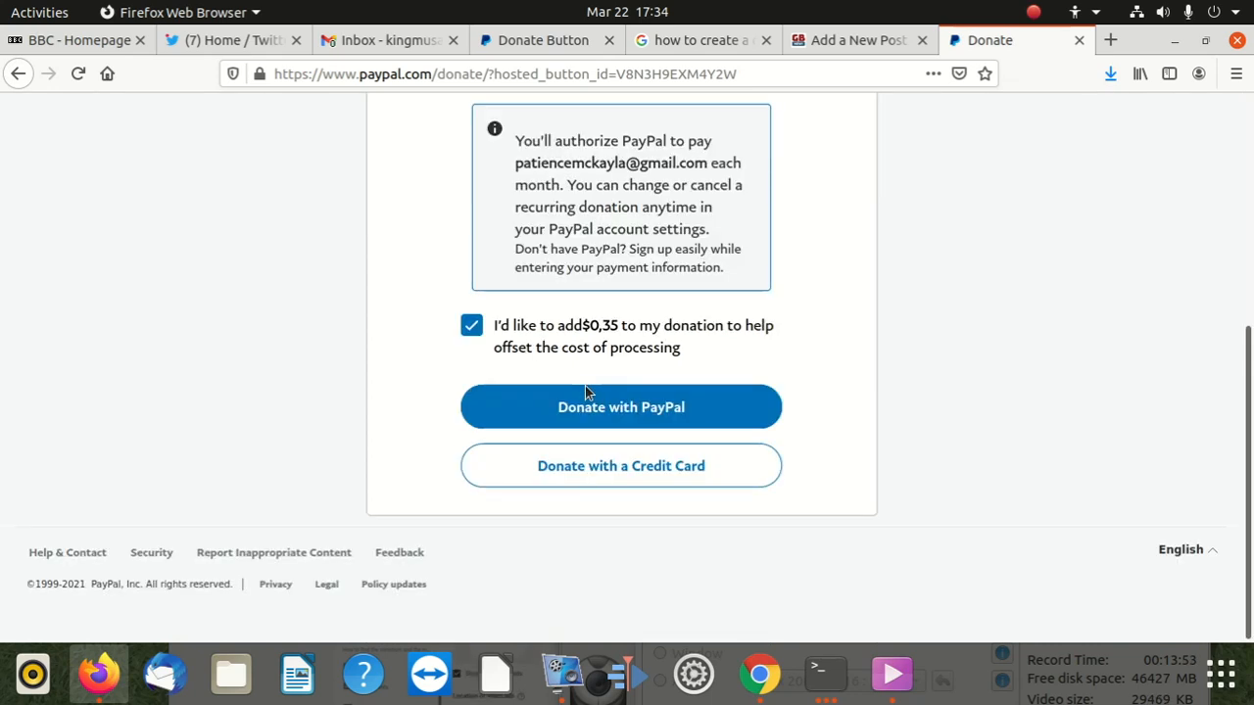
click(647, 464)
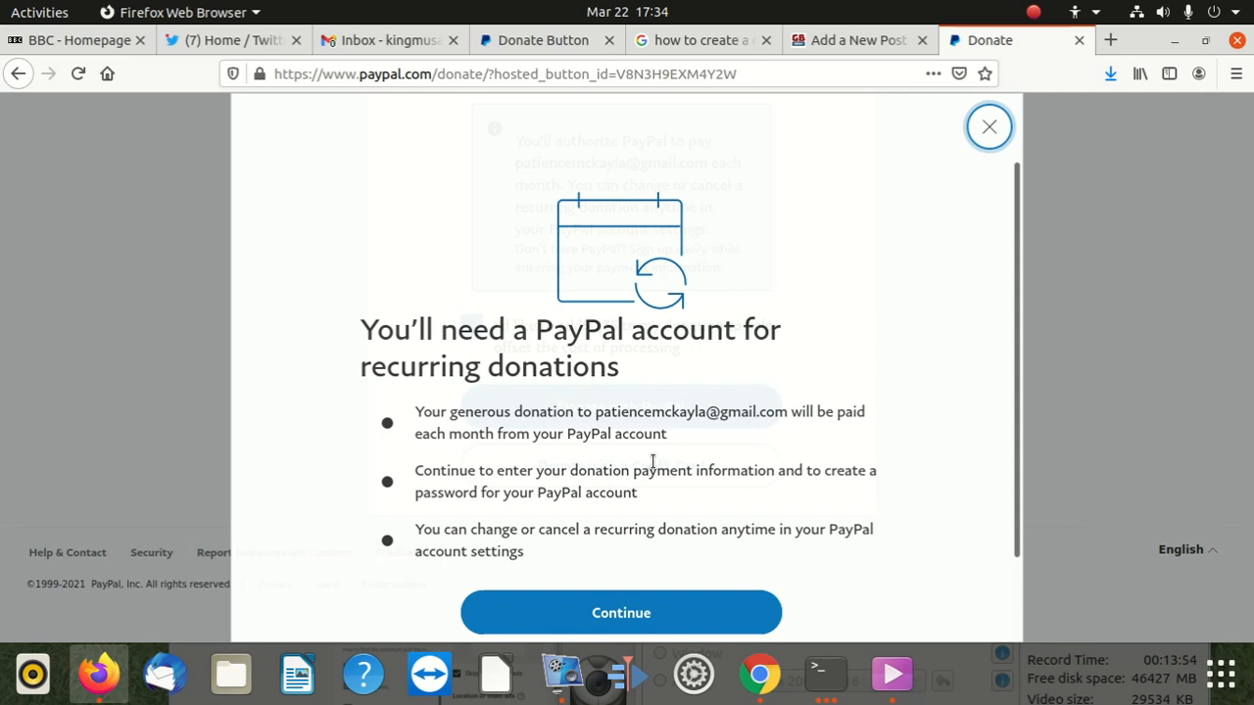
scroll(650, 421, down, 2)
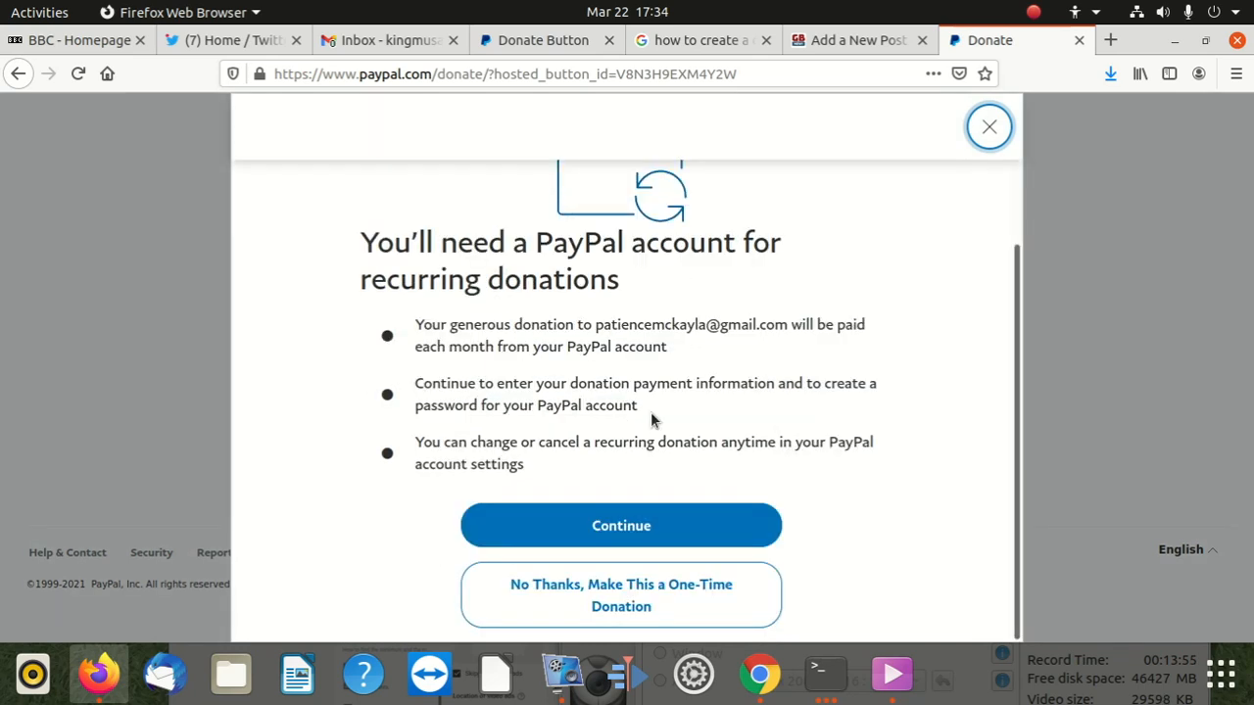
click(672, 526)
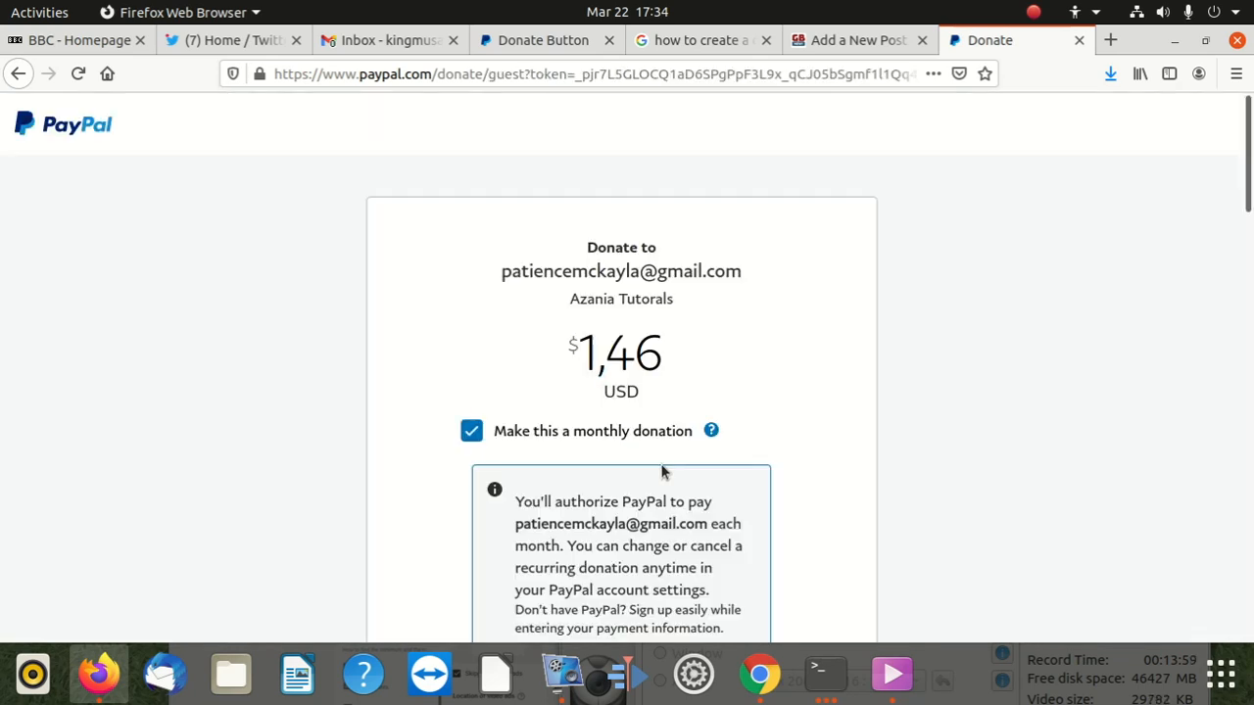
- Examine the card donation form and step through the card number, expiry, security code and name fields, leaving them empty
scroll(655, 416, down, 2)
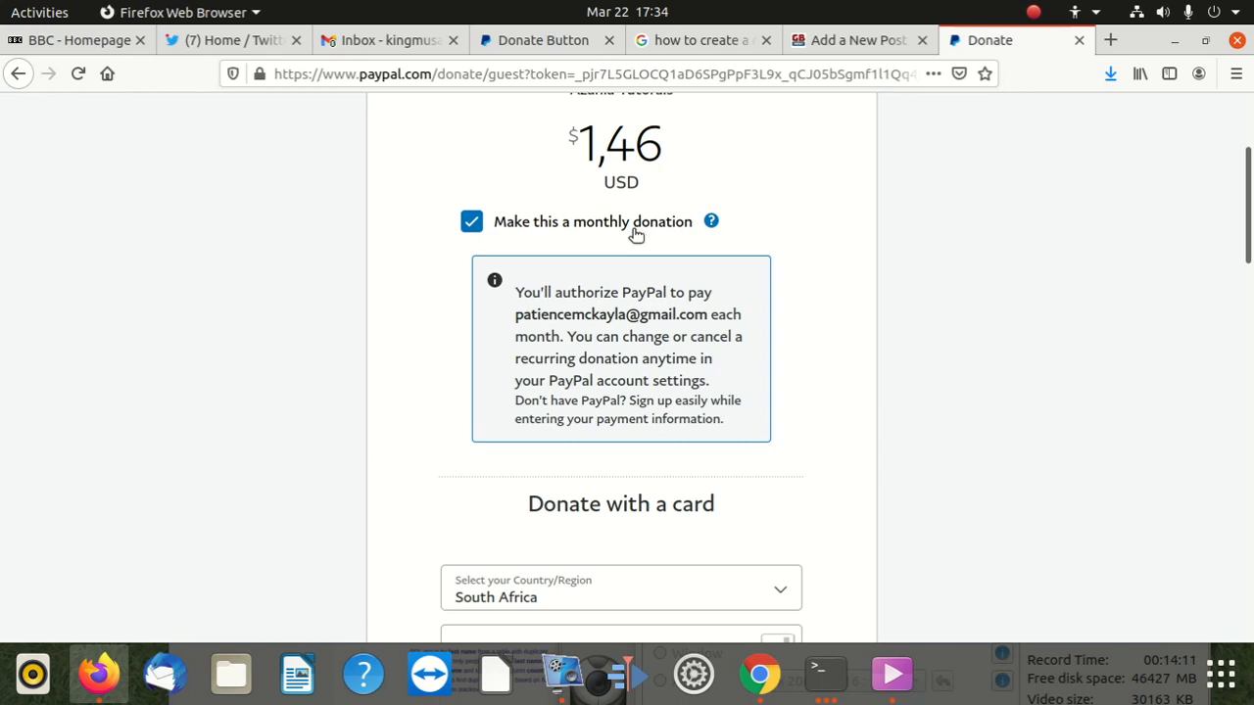
scroll(637, 235, down, 5)
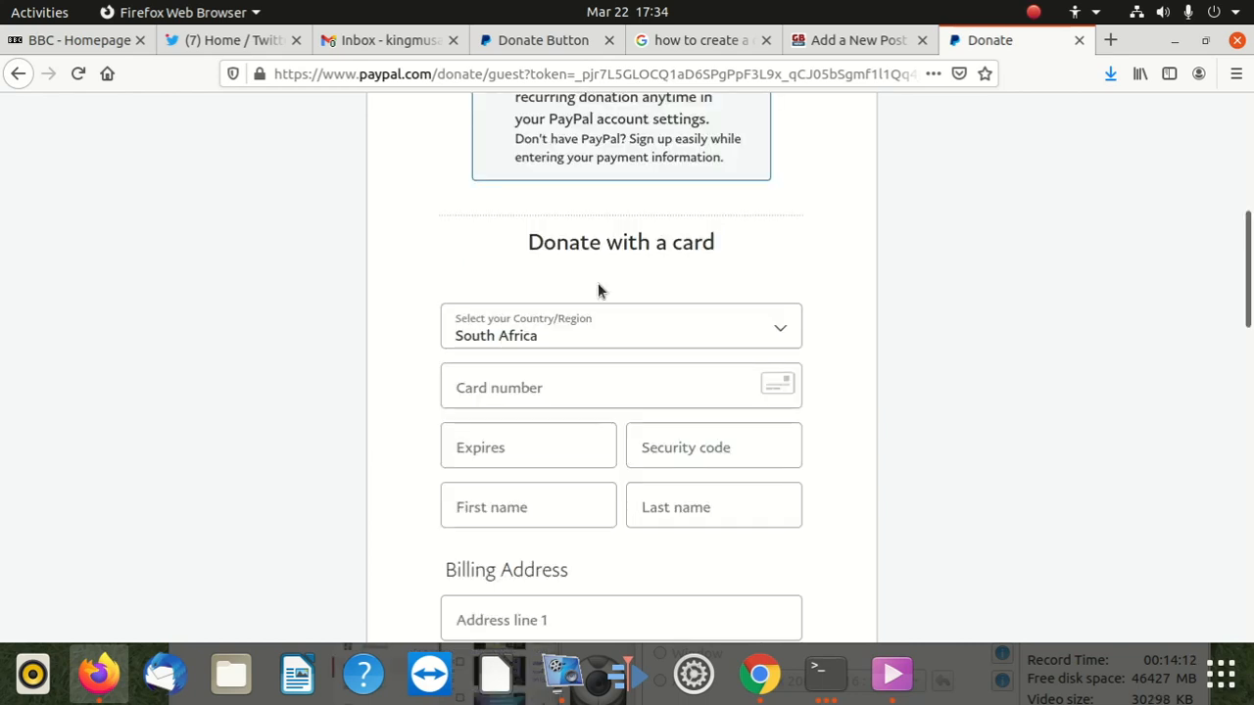
scroll(593, 382, down, 2)
scroll(589, 406, down, 5)
scroll(591, 407, up, 3)
scroll(592, 411, up, 1)
click(507, 227)
click(533, 294)
key(Tab)
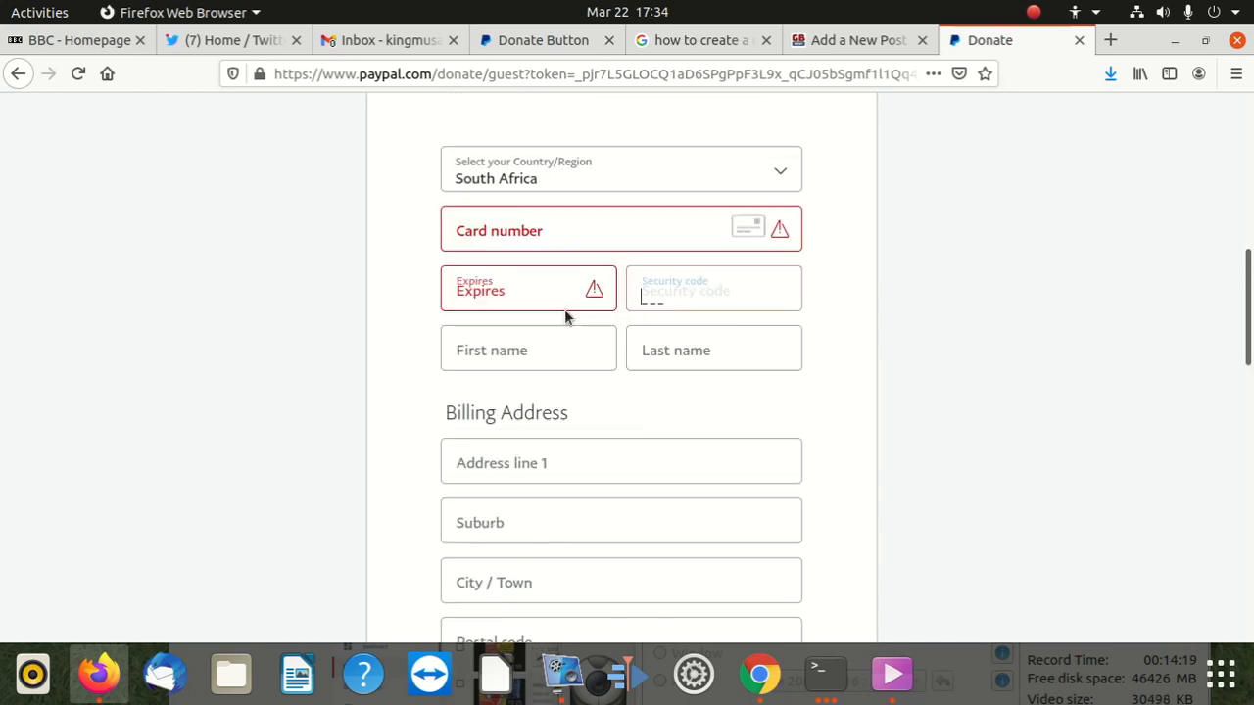
key(Tab)
key(Tab)
- Examine the billing address, contact information and account creation fields down to the end of the form, leaving them empty
scroll(546, 334, down, 2)
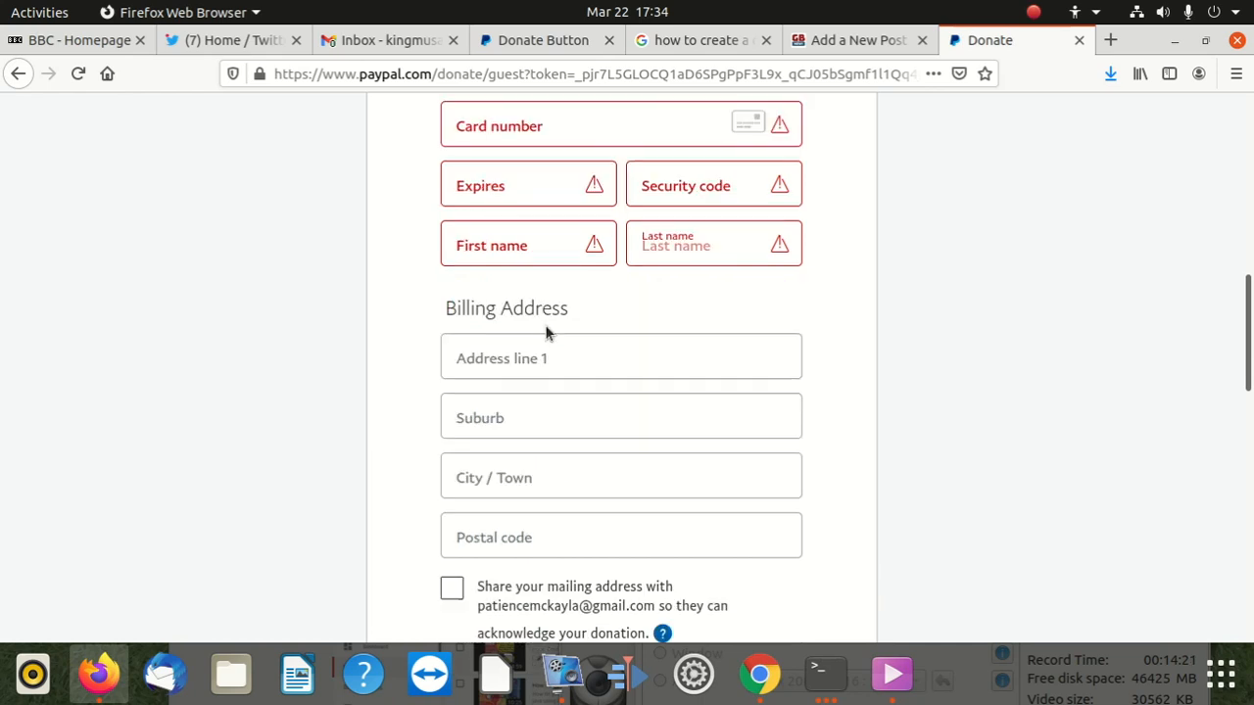
scroll(669, 388, down, 3)
click(512, 310)
click(545, 350)
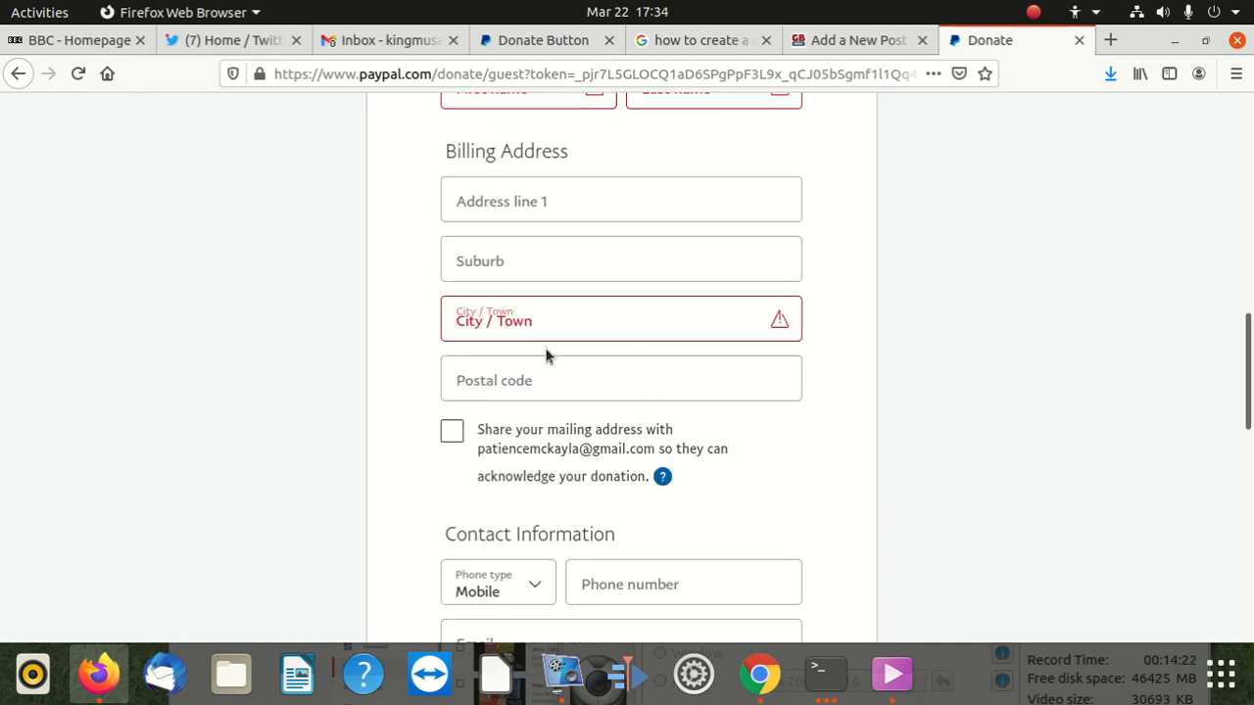
scroll(576, 415, down, 9)
scroll(576, 414, down, 2)
scroll(574, 416, down, 2)
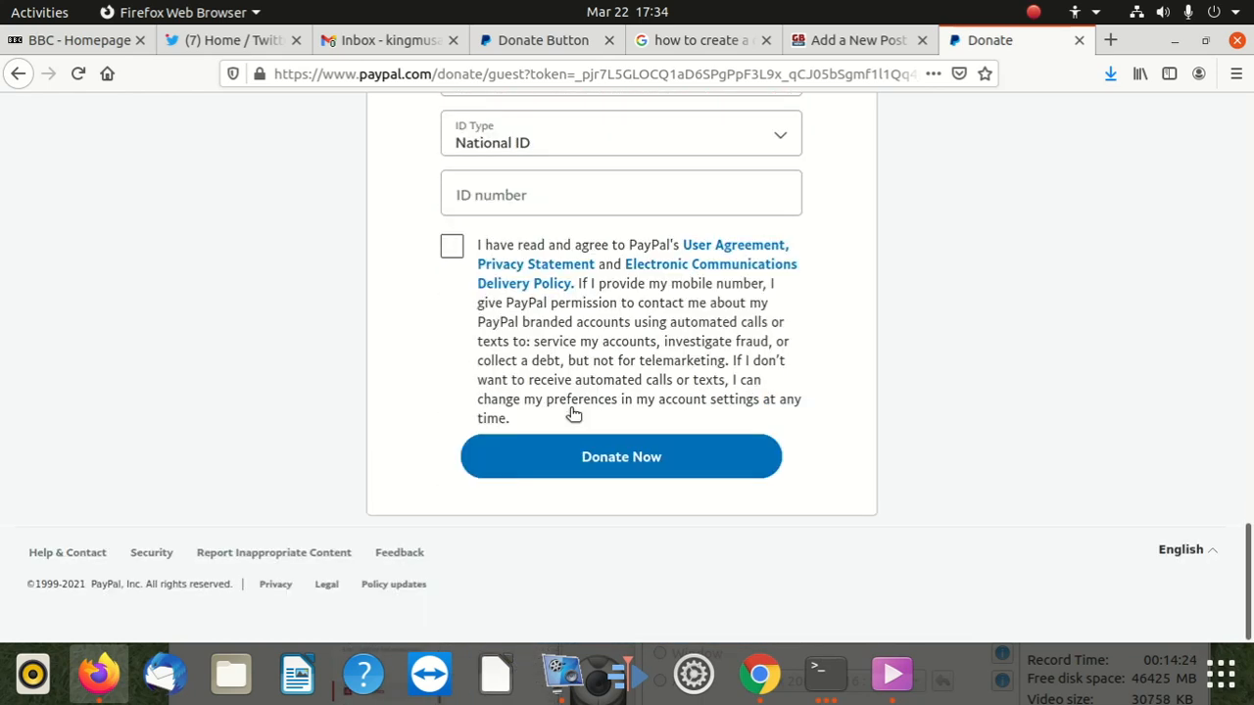
scroll(666, 463, up, 2)
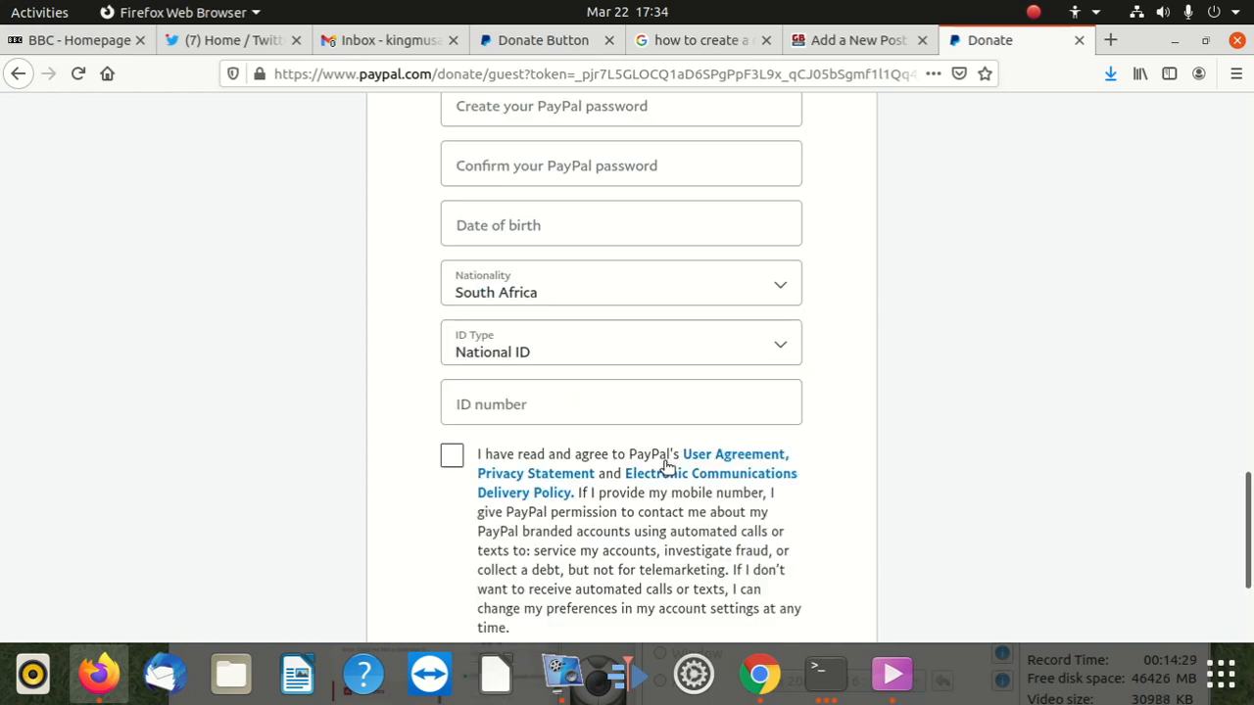
scroll(667, 465, up, 2)
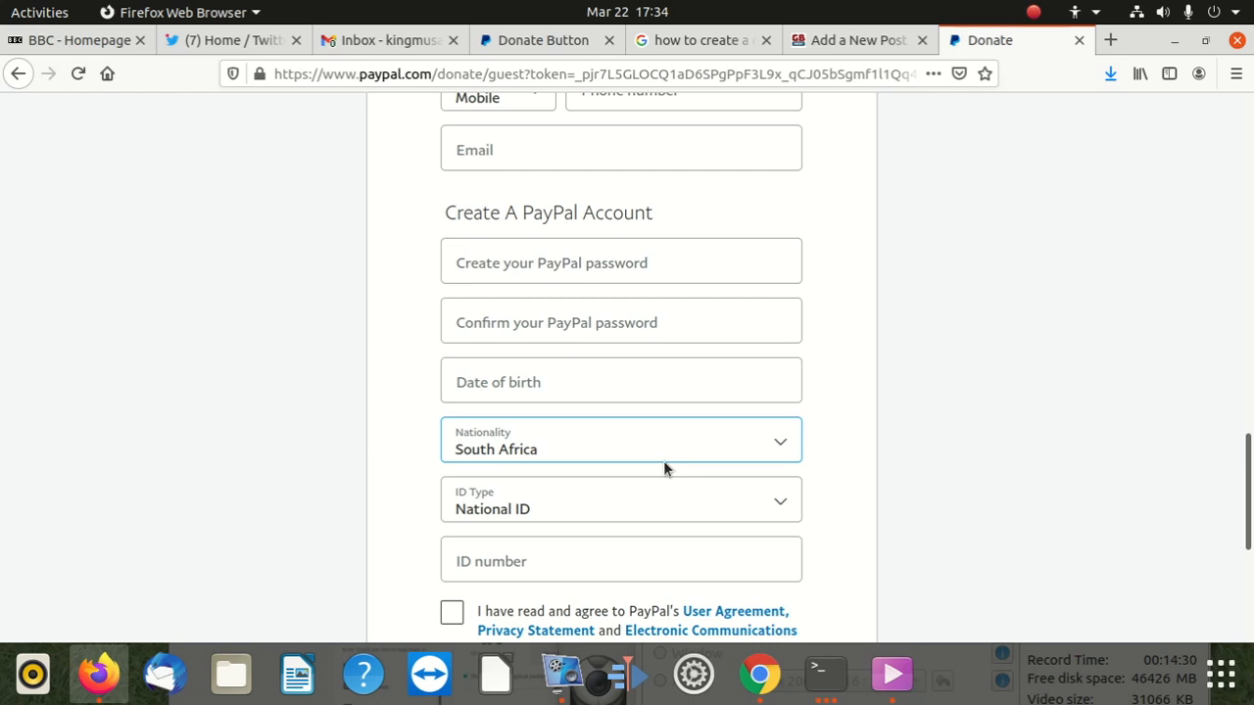
- Accept PayPal's user agreement, turn on sharing the mailing address with the recipient, and review the whole donation form
scroll(663, 467, down, 1)
click(451, 507)
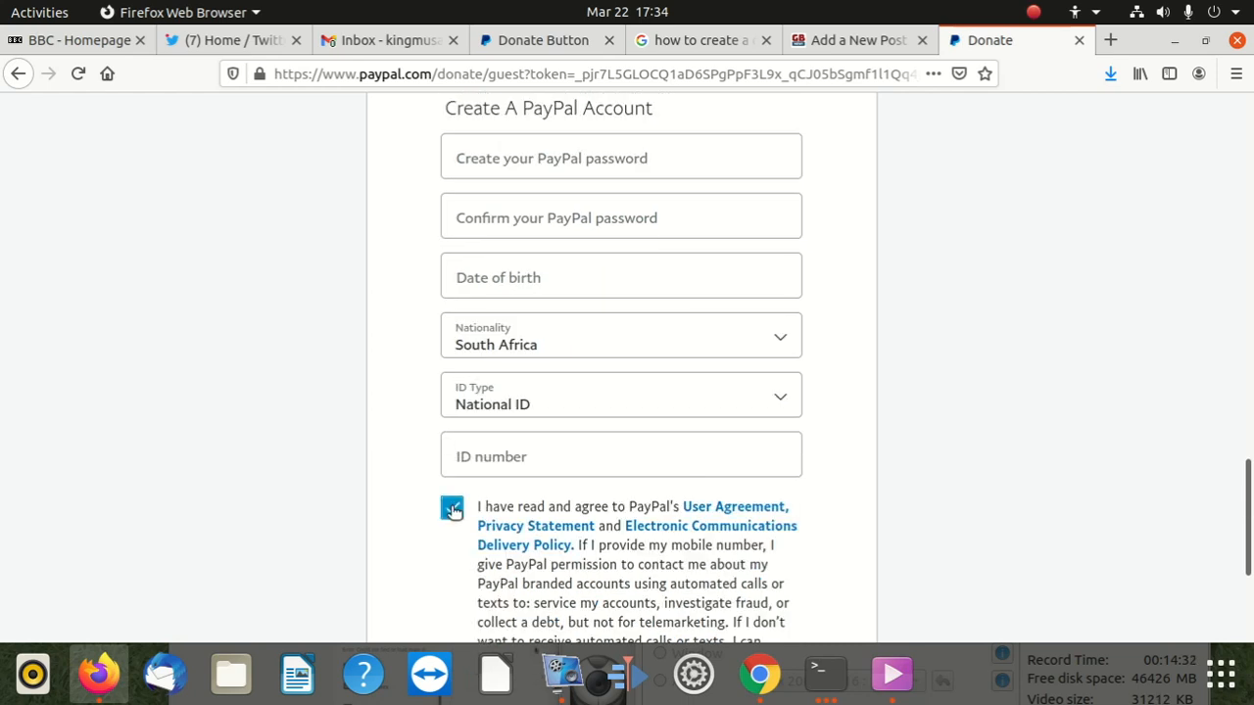
scroll(457, 510, up, 9)
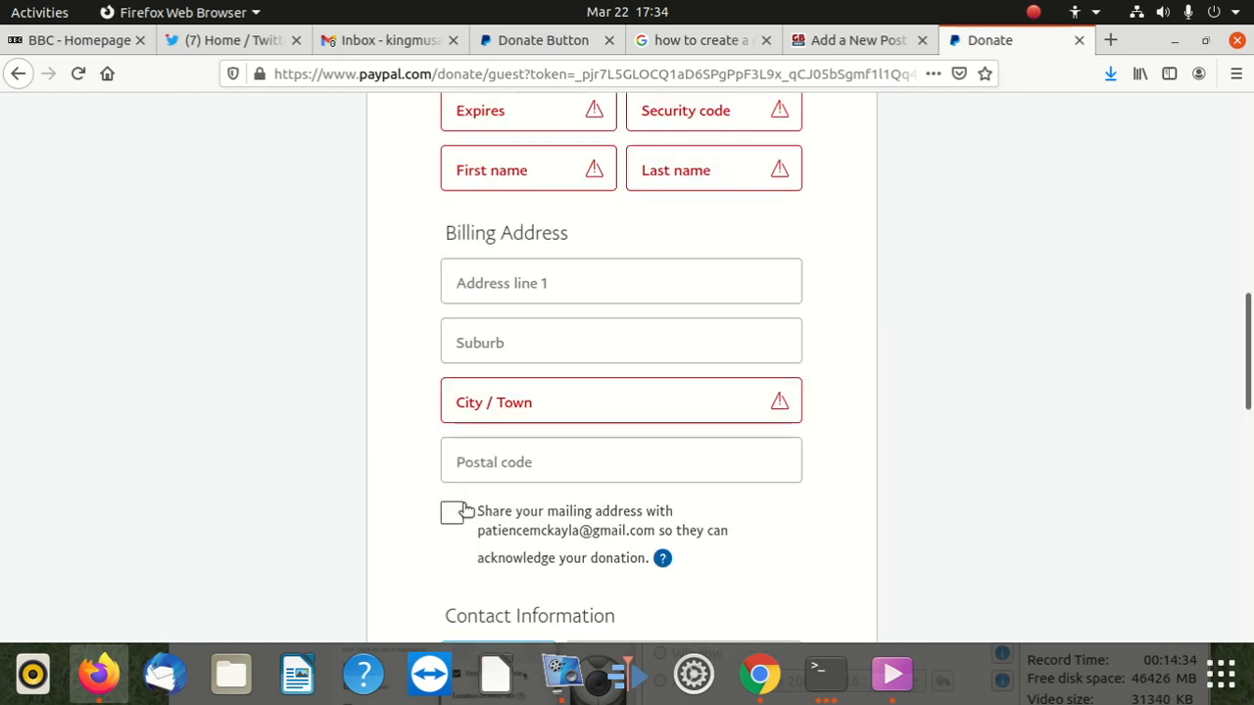
click(452, 509)
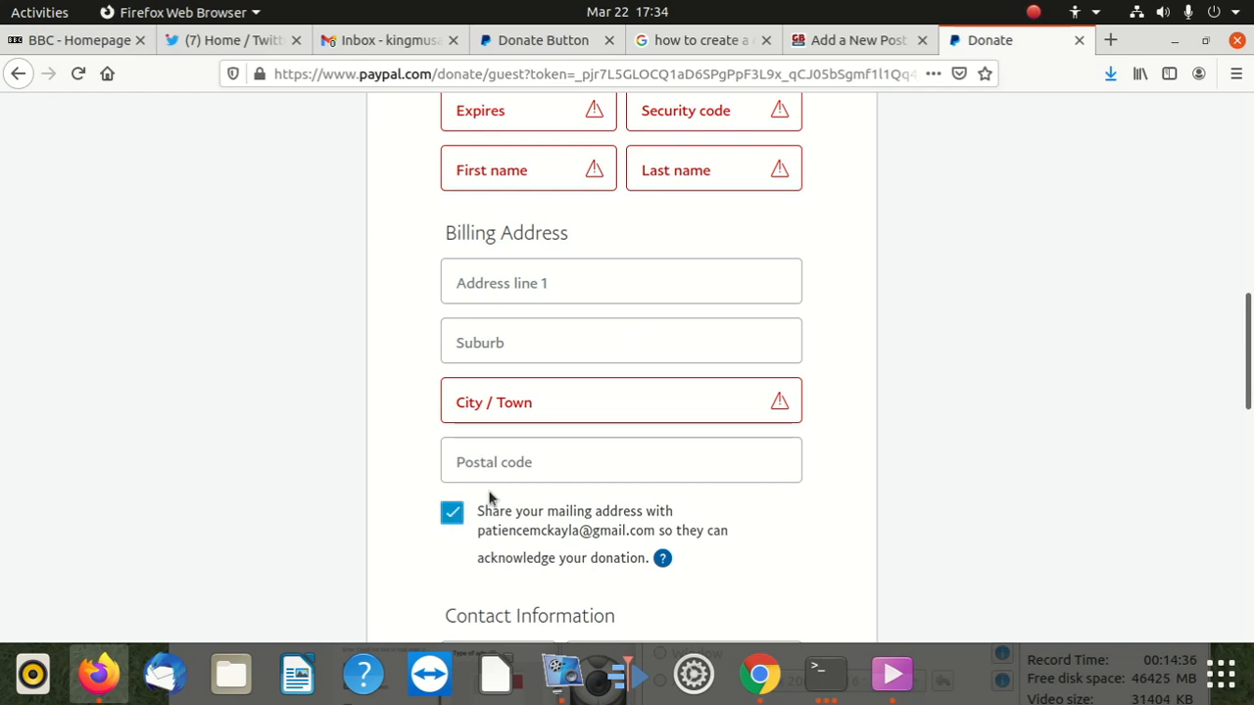
scroll(490, 497, up, 6)
scroll(490, 497, down, 4)
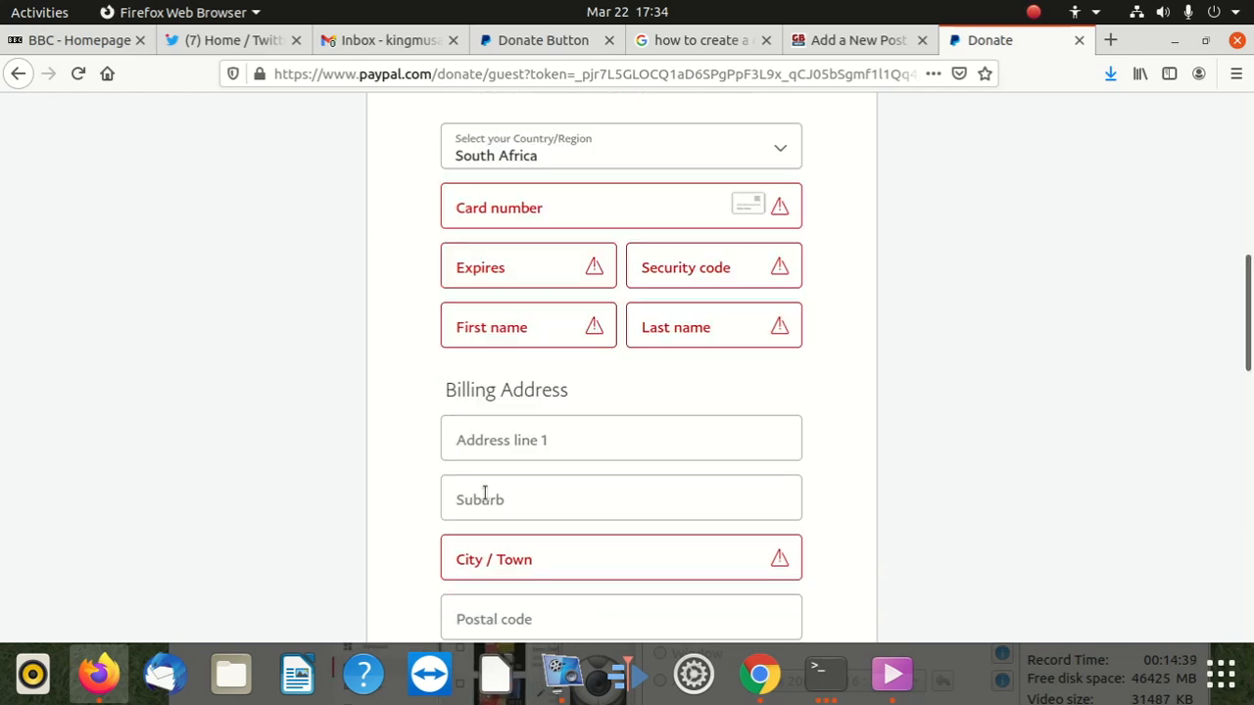
scroll(521, 439, down, 4)
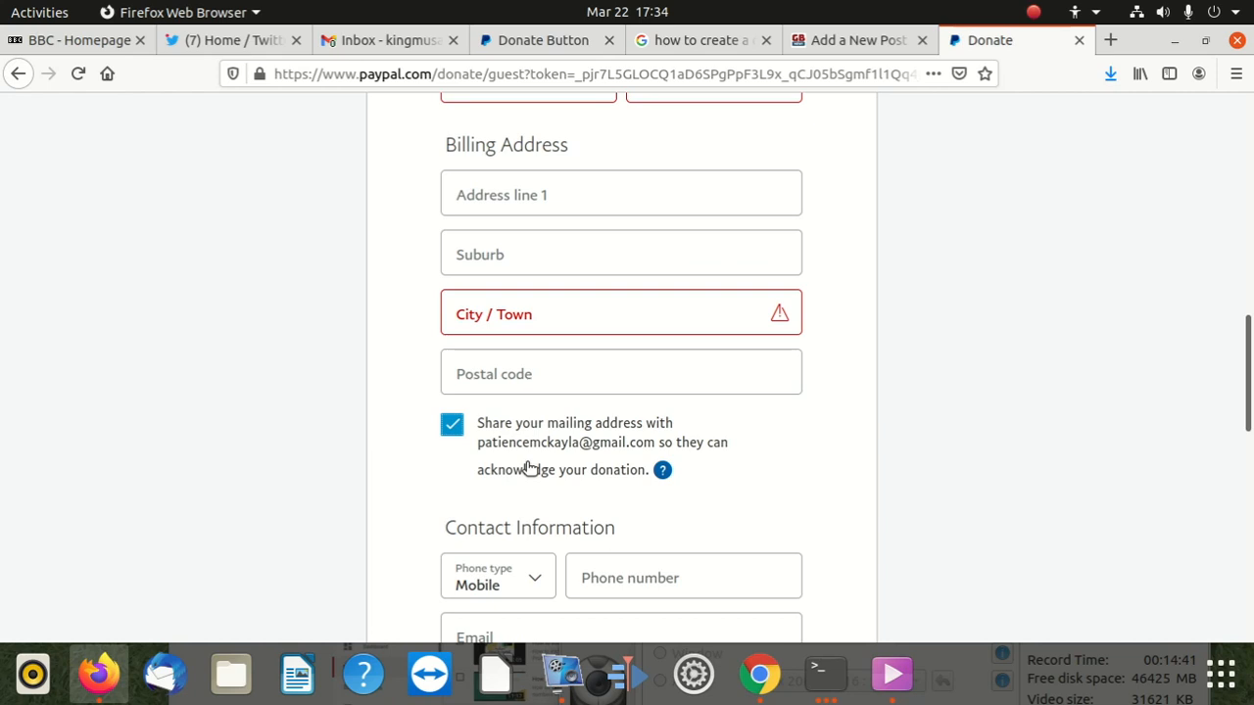
scroll(524, 476, down, 13)
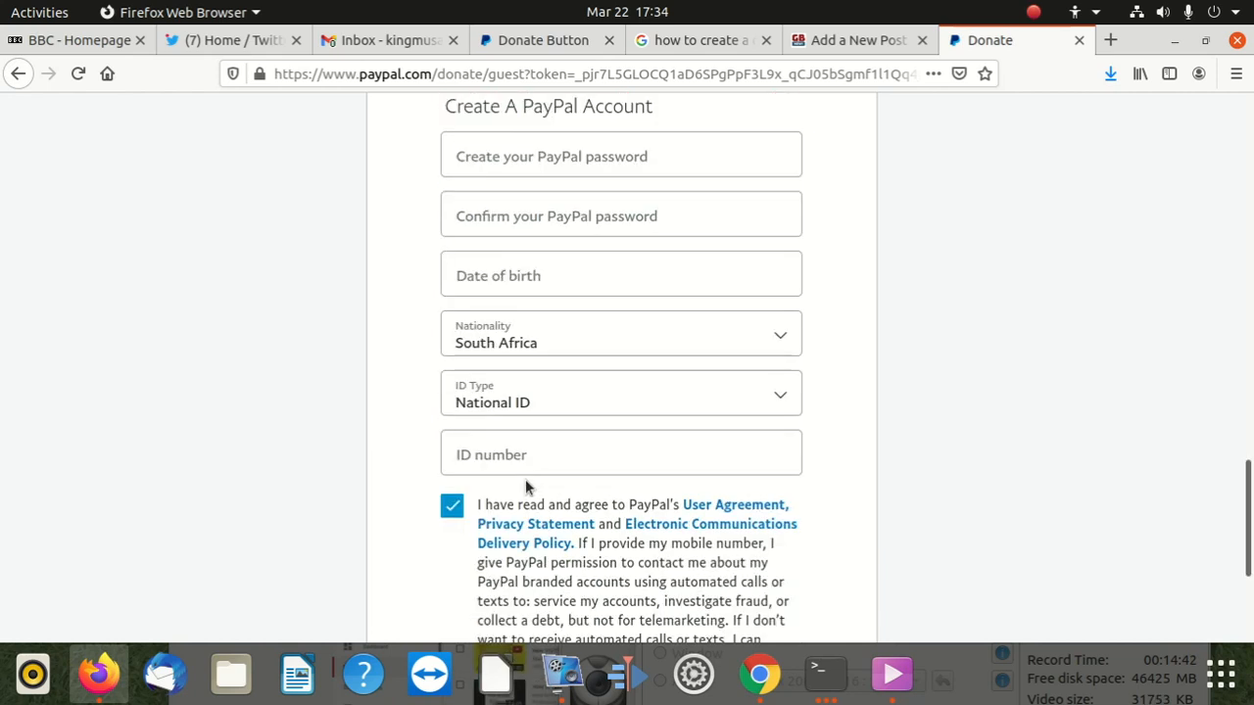
scroll(524, 479, up, 10)
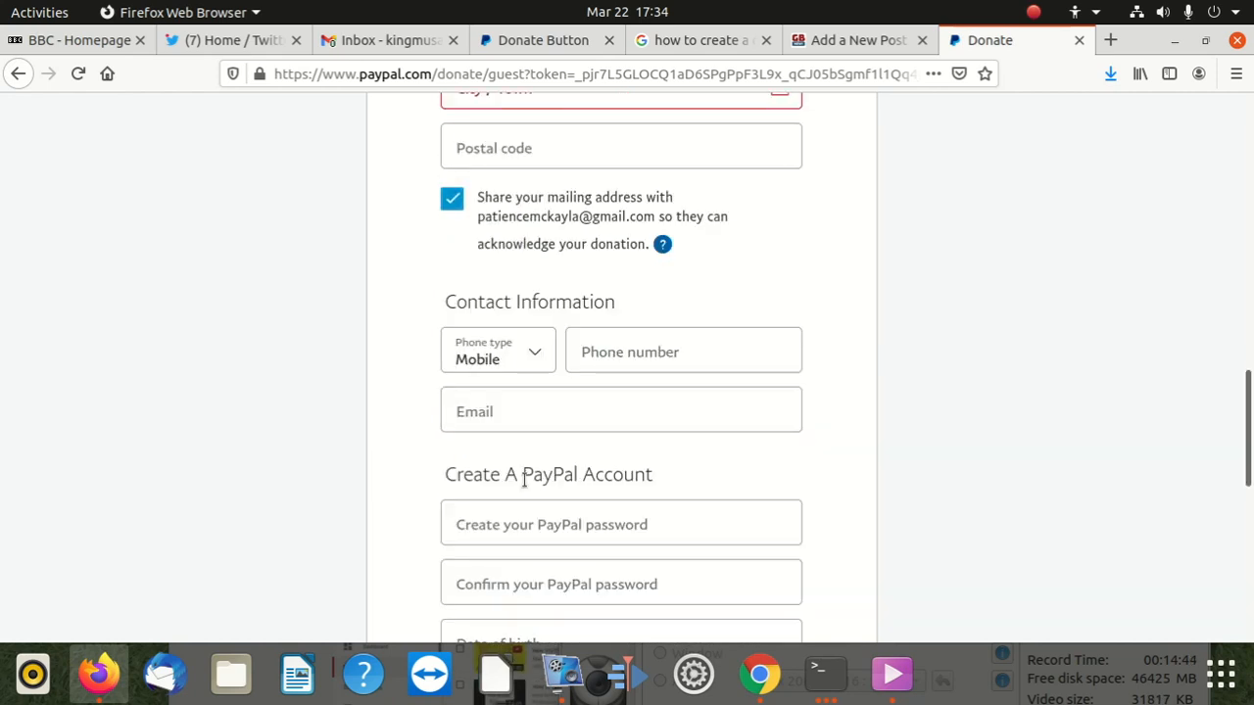
scroll(524, 480, up, 15)
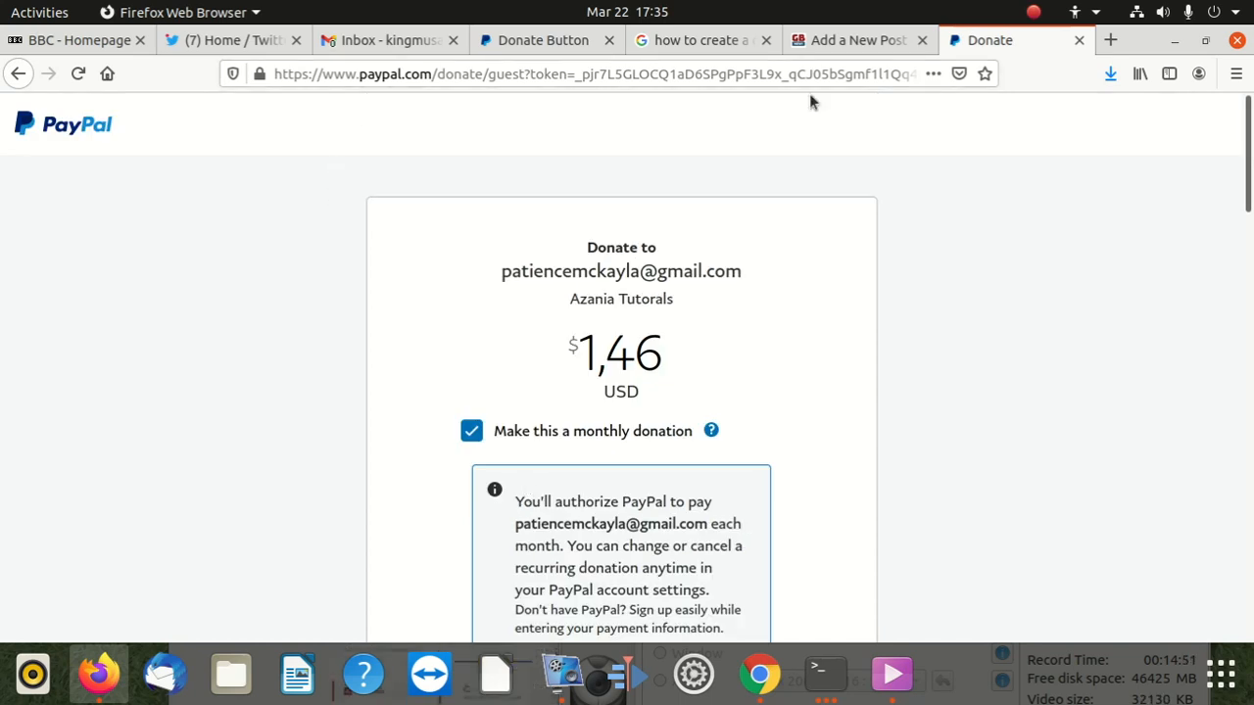
- Switch to the WordPress post editor and add a paragraph reading "Donate" below the numbered list
click(858, 44)
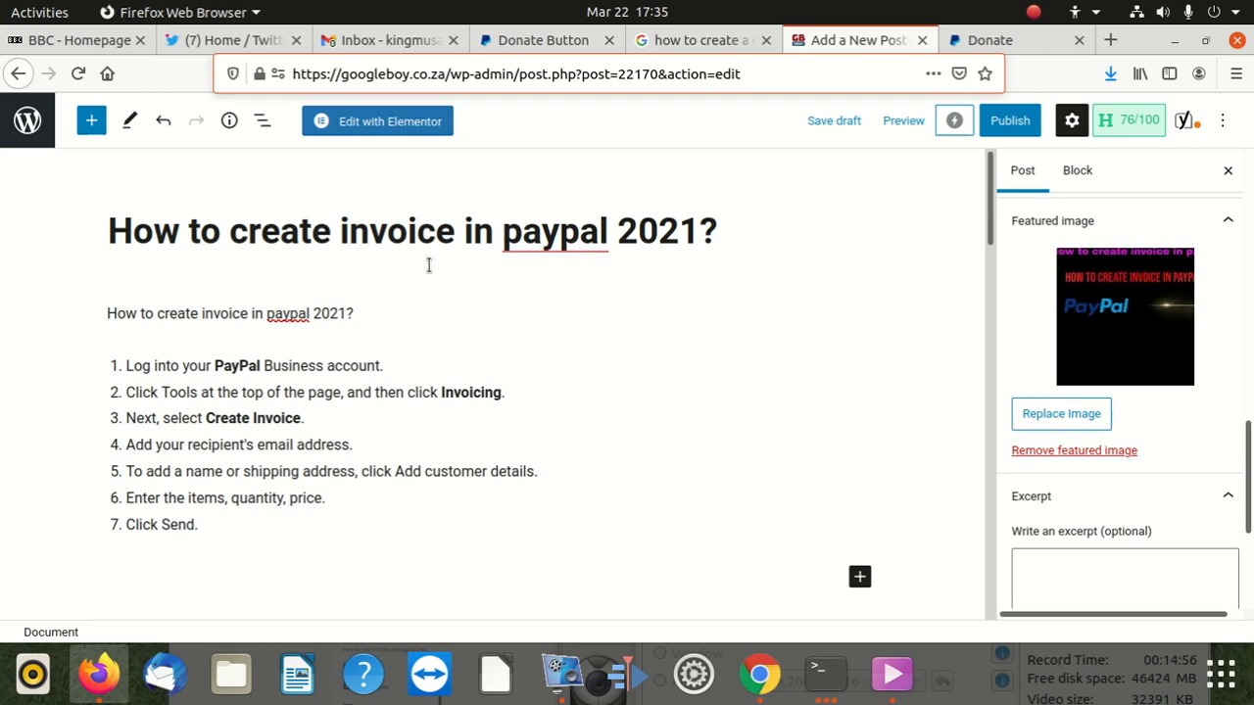
scroll(453, 342, down, 4)
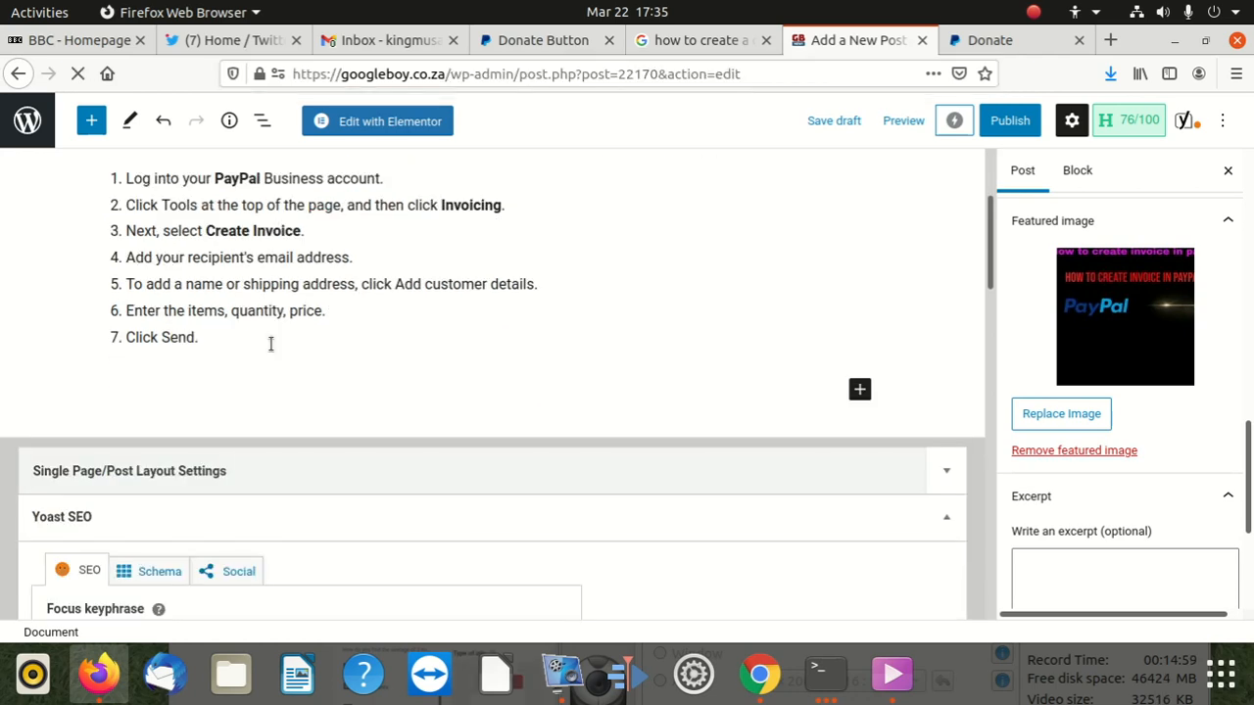
click(282, 348)
key(Return)
key(Return)
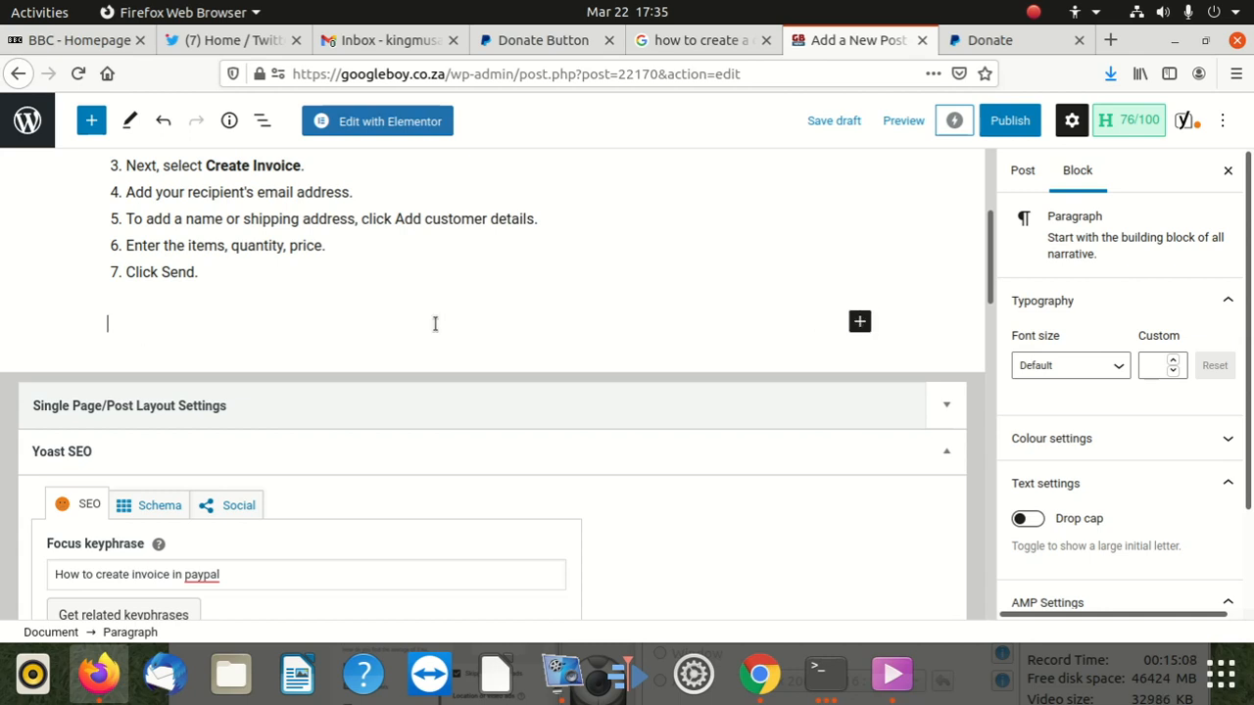
text(D)
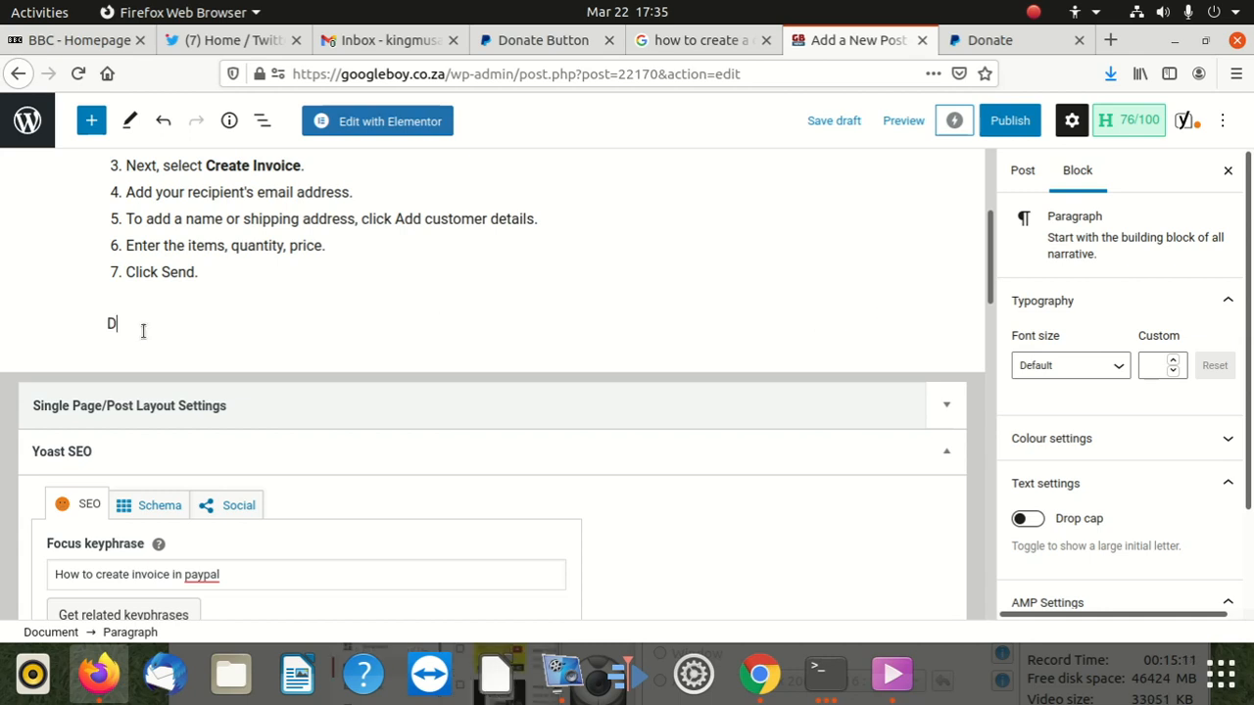
text(onate)
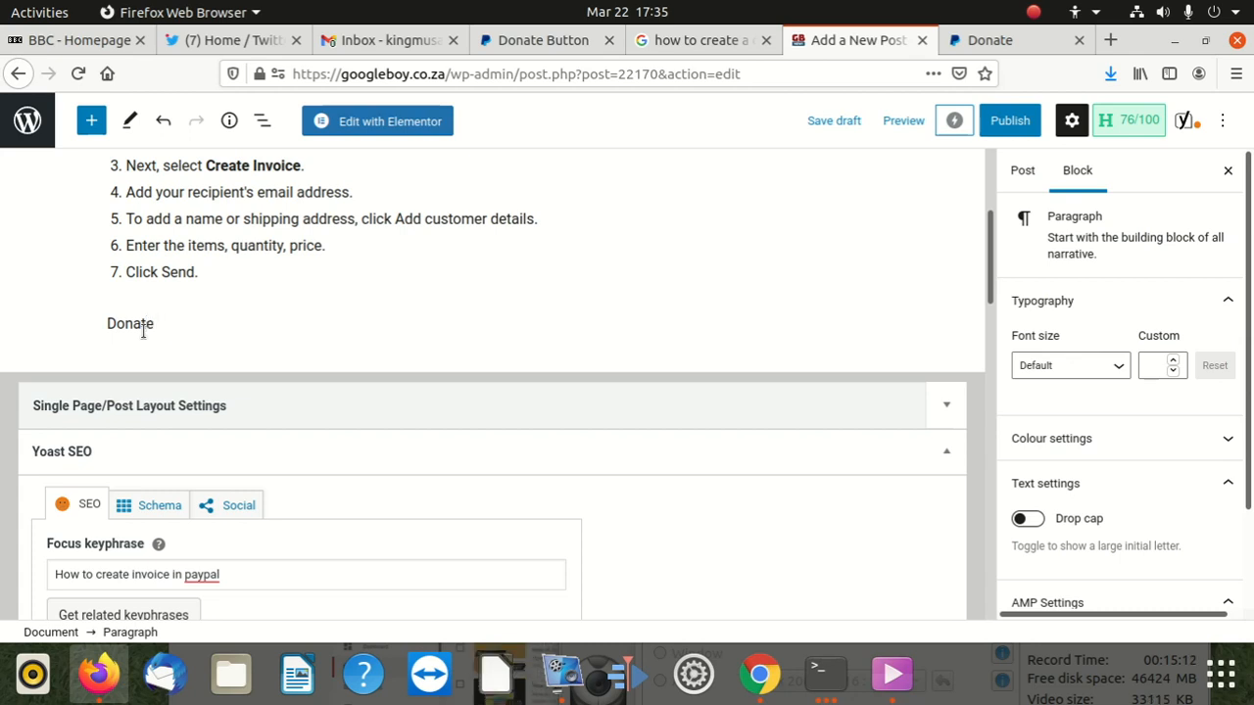
- Extend the paragraph below the numbered list to "Donate now" and link its text to the copied PayPal donation URL
text( now)
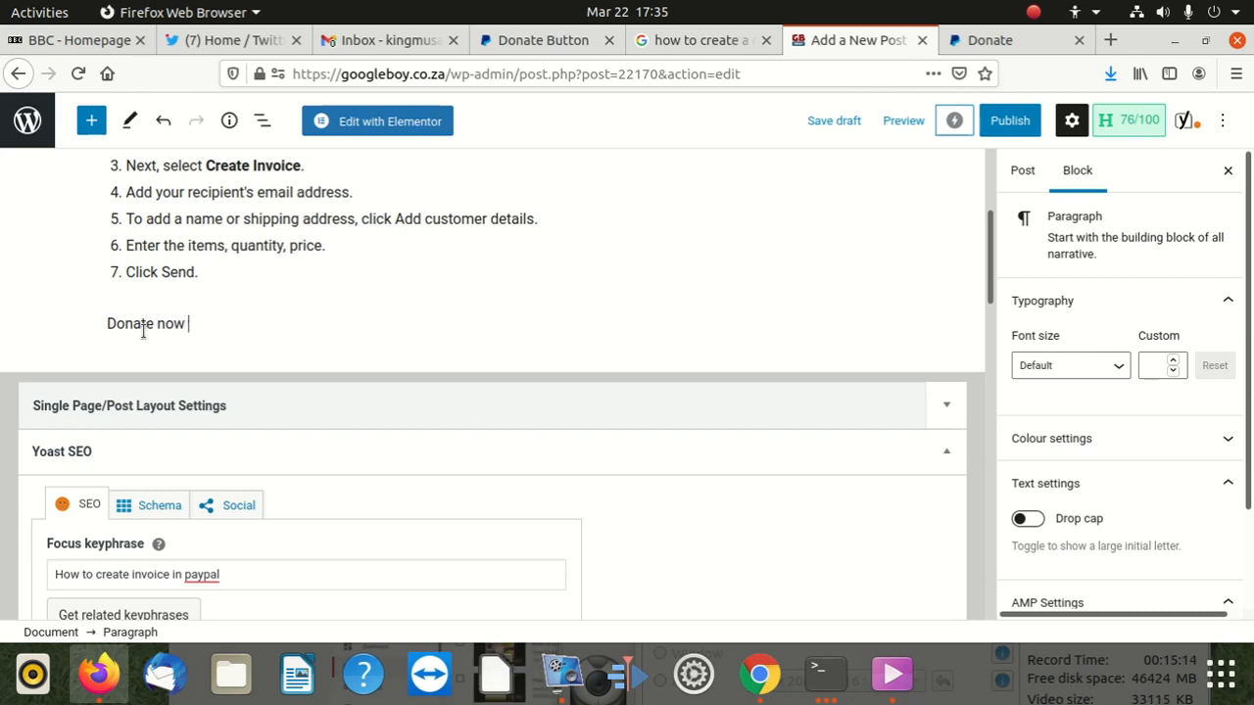
drag(190, 324, 98, 322)
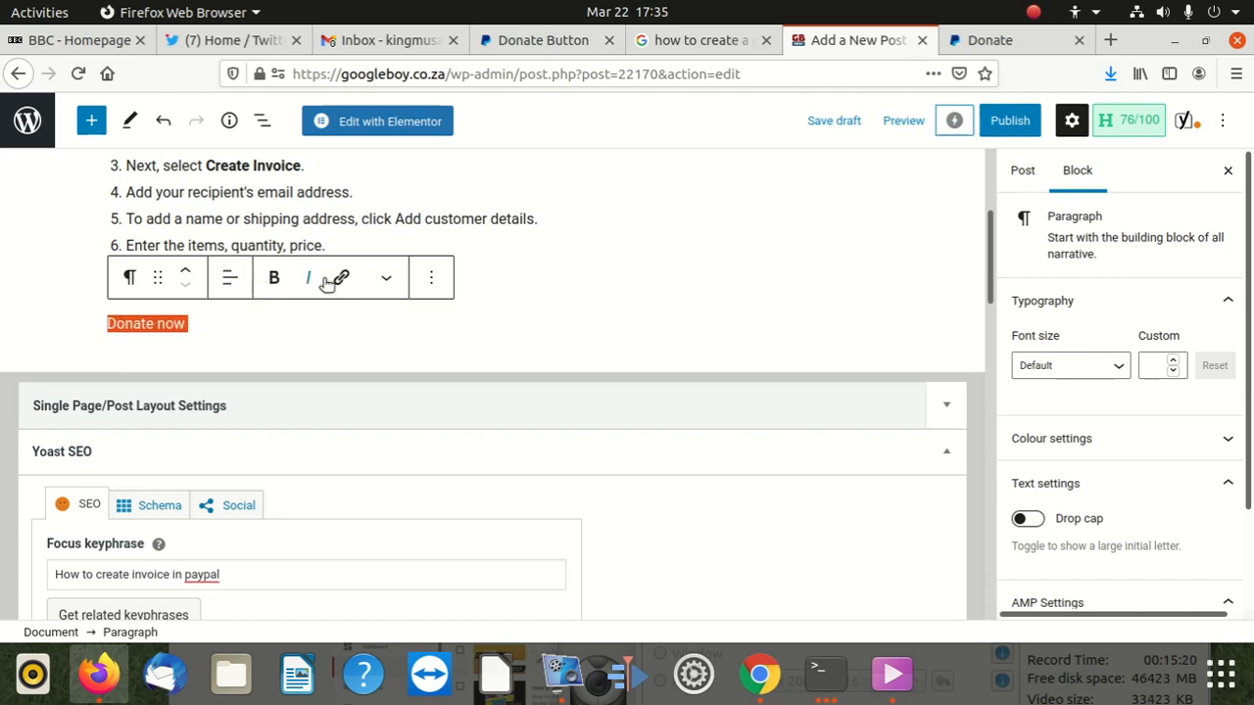
click(341, 278)
right_click(253, 390)
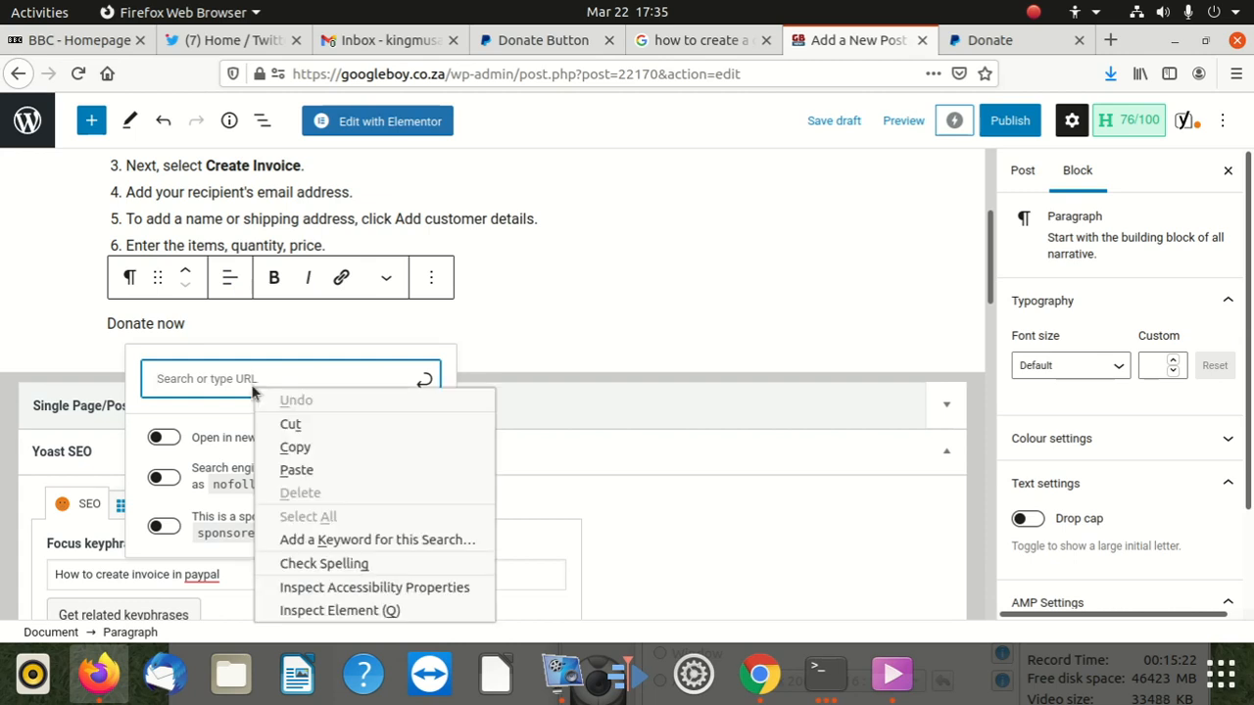
click(289, 470)
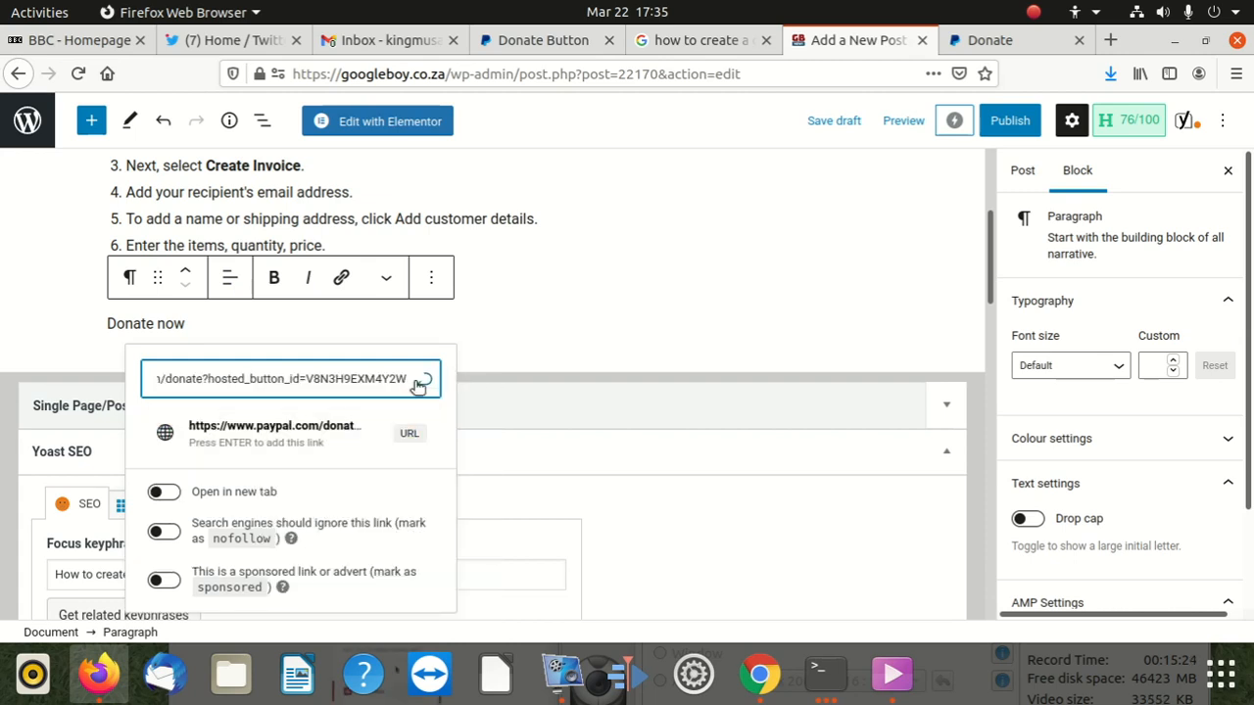
click(311, 434)
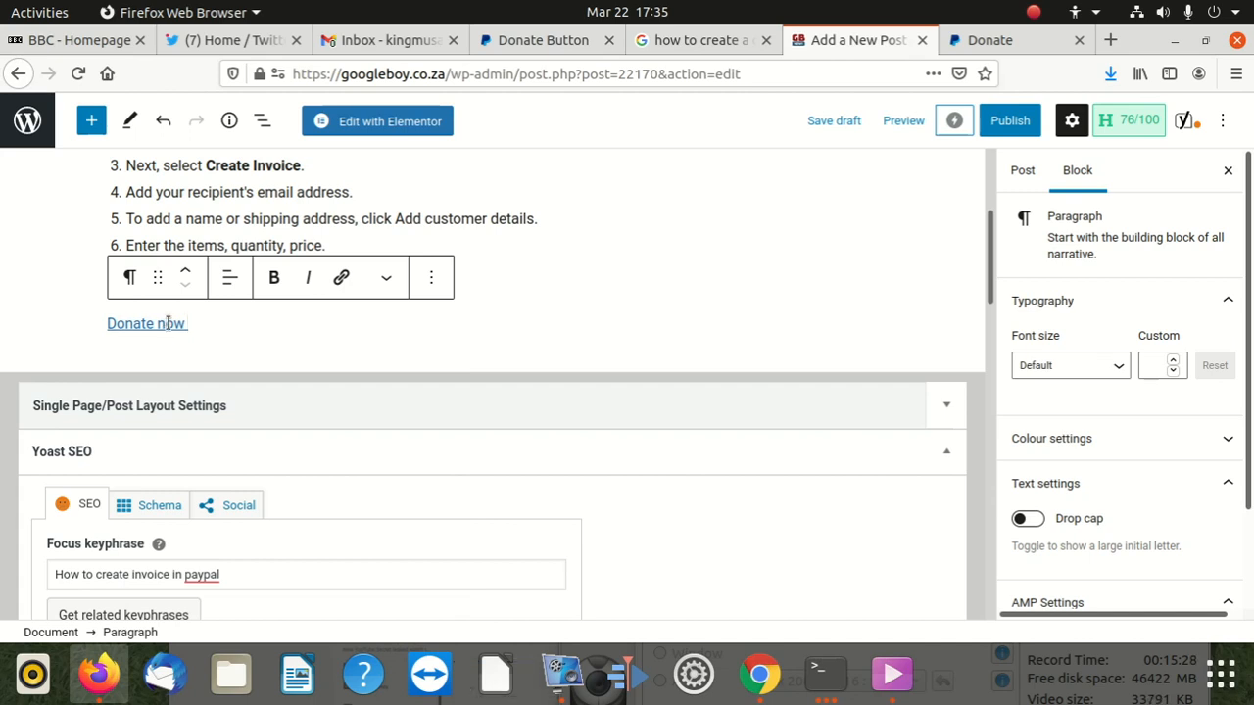
- Publish the post about creating an invoice in PayPal
click(1018, 125)
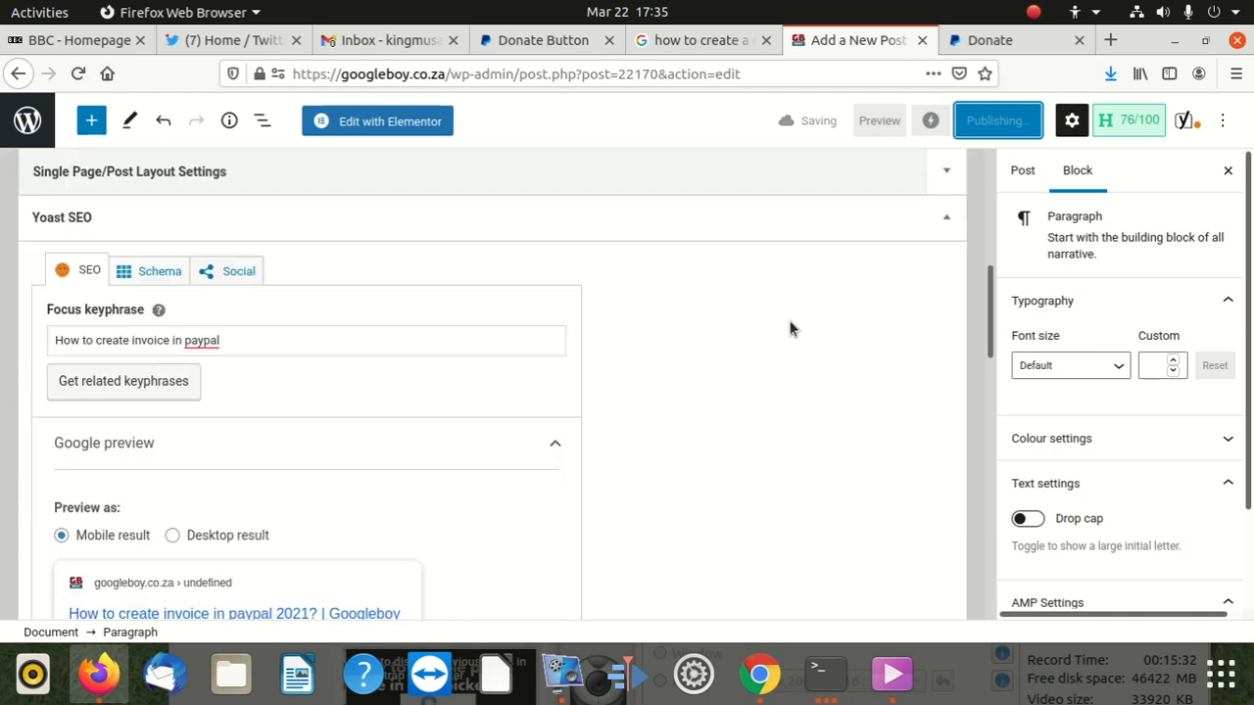
scroll(526, 294, down, 3)
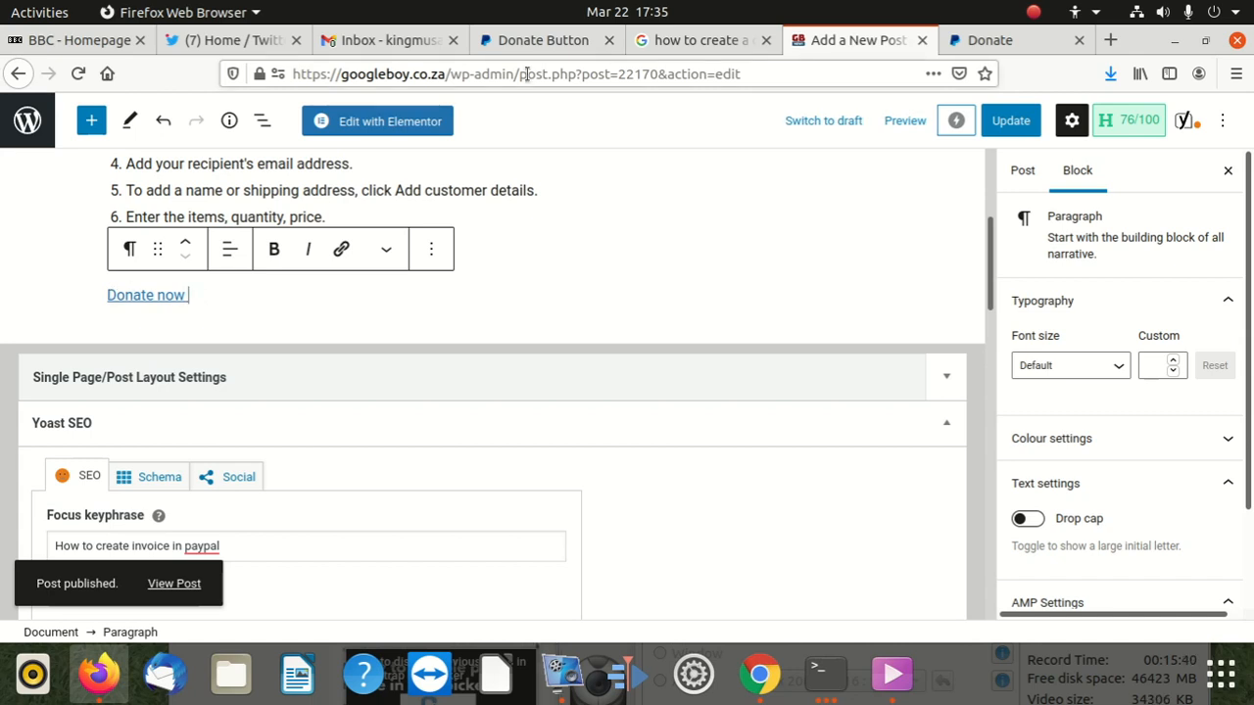
- Open googleboy.co.za in a new browser tab and close the old PayPal Donate tab
click(1036, 47)
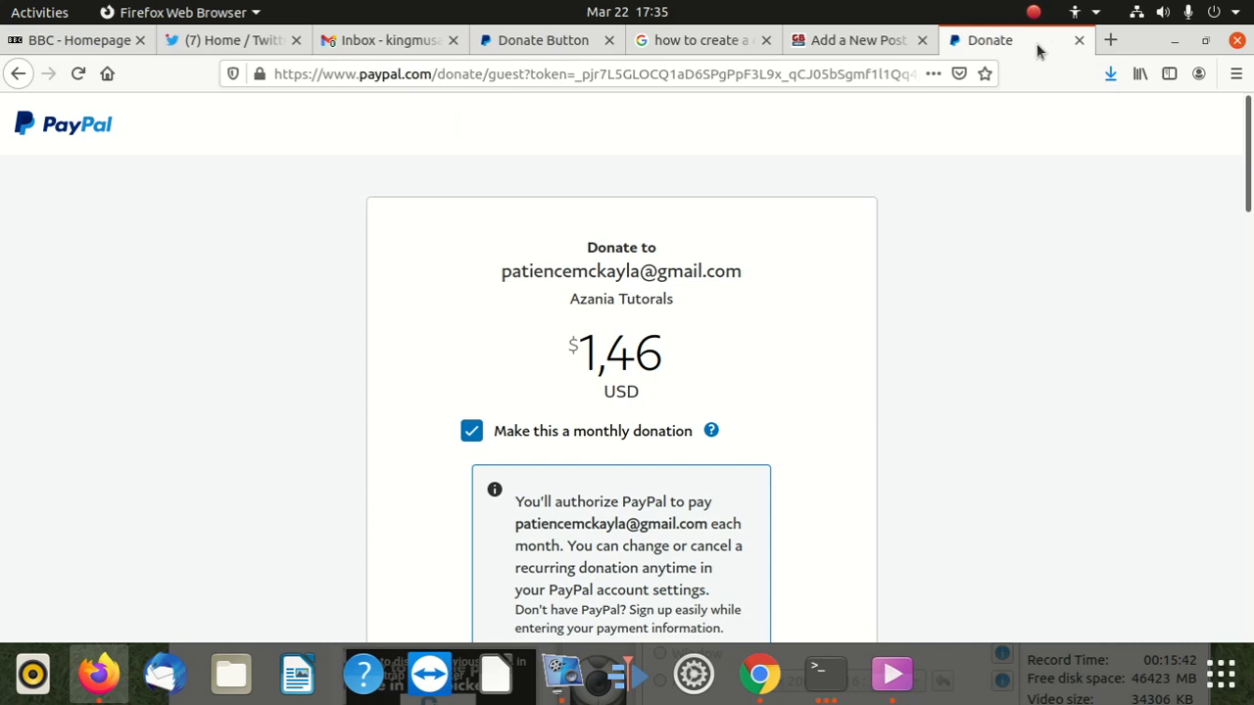
click(1110, 40)
text(g)
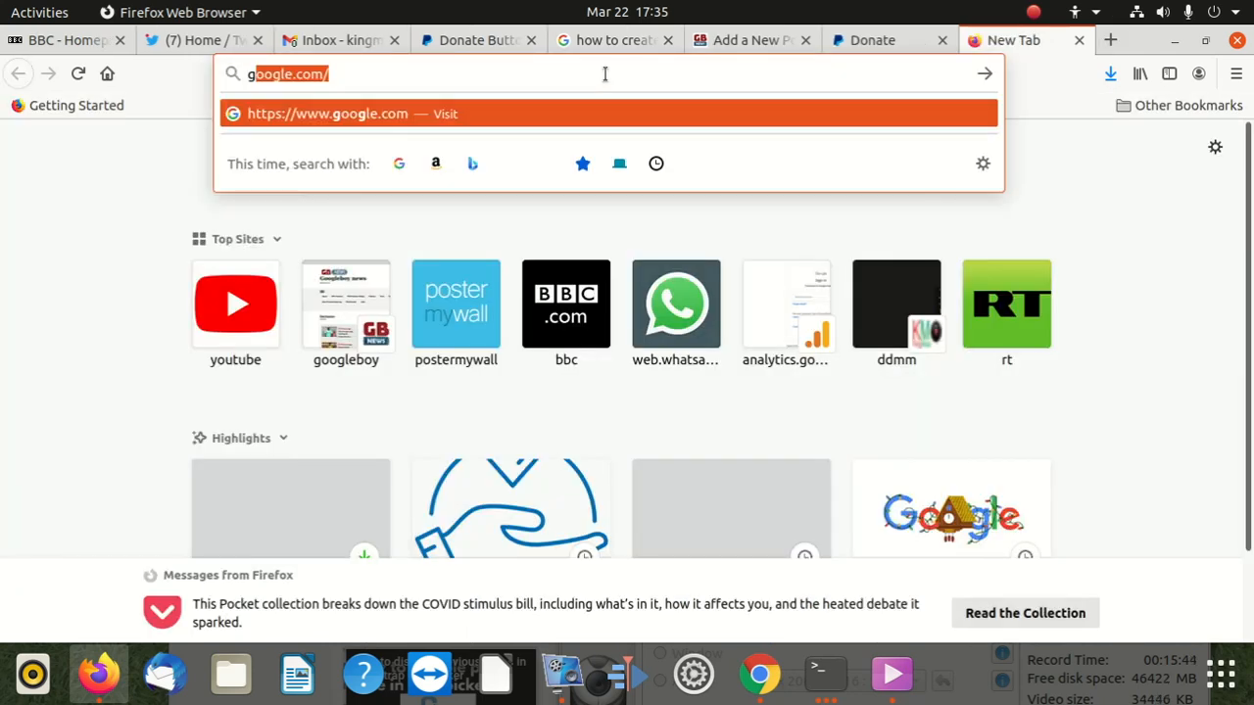
text(oogle)
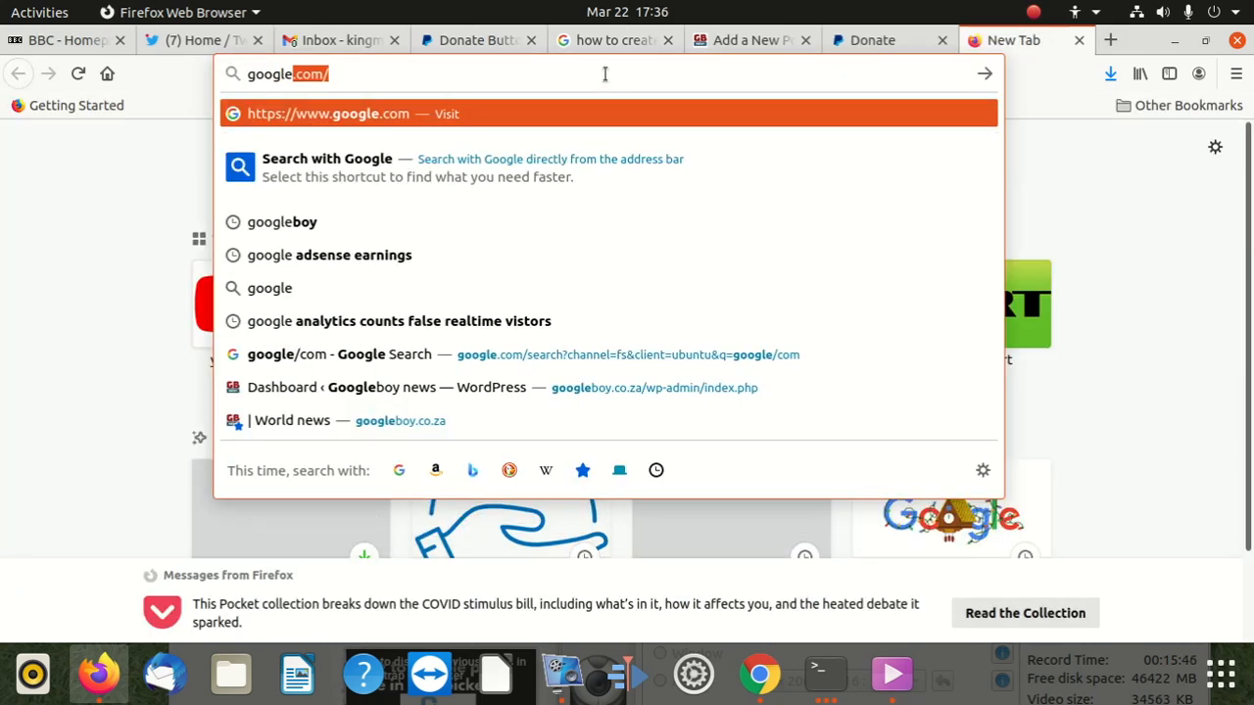
key(BackSpace)
text(boy)
key(Return)
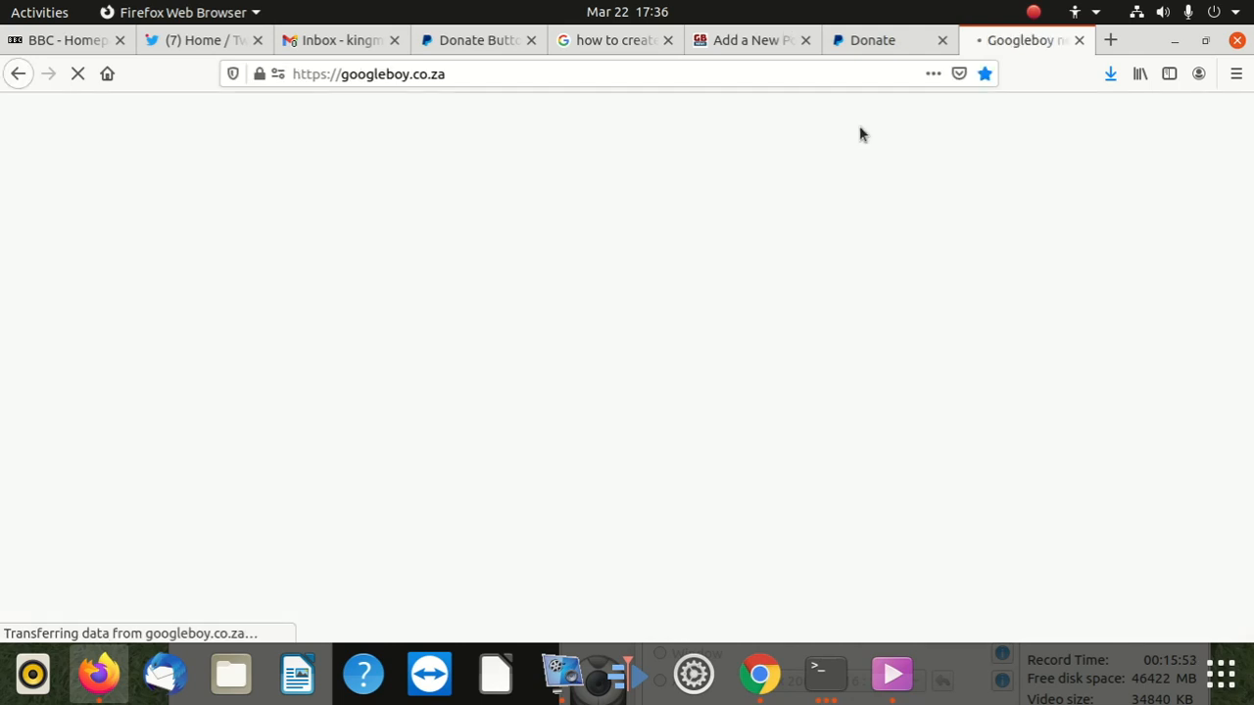
click(918, 44)
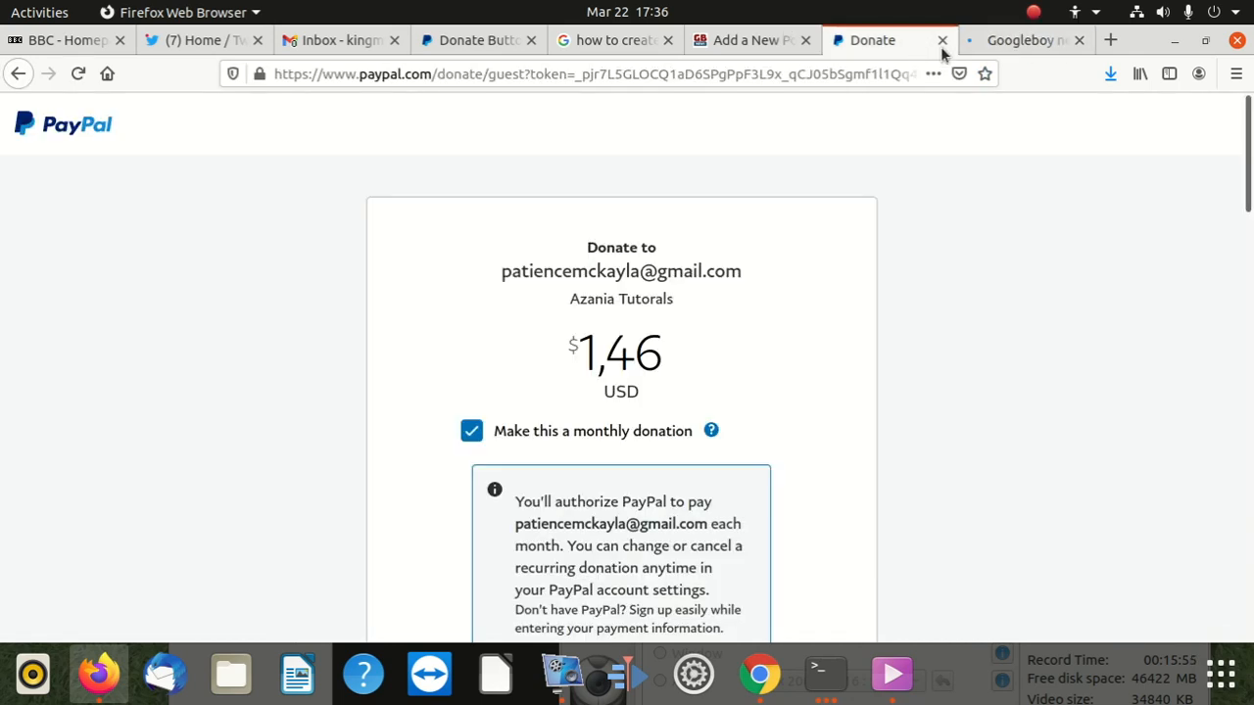
click(941, 41)
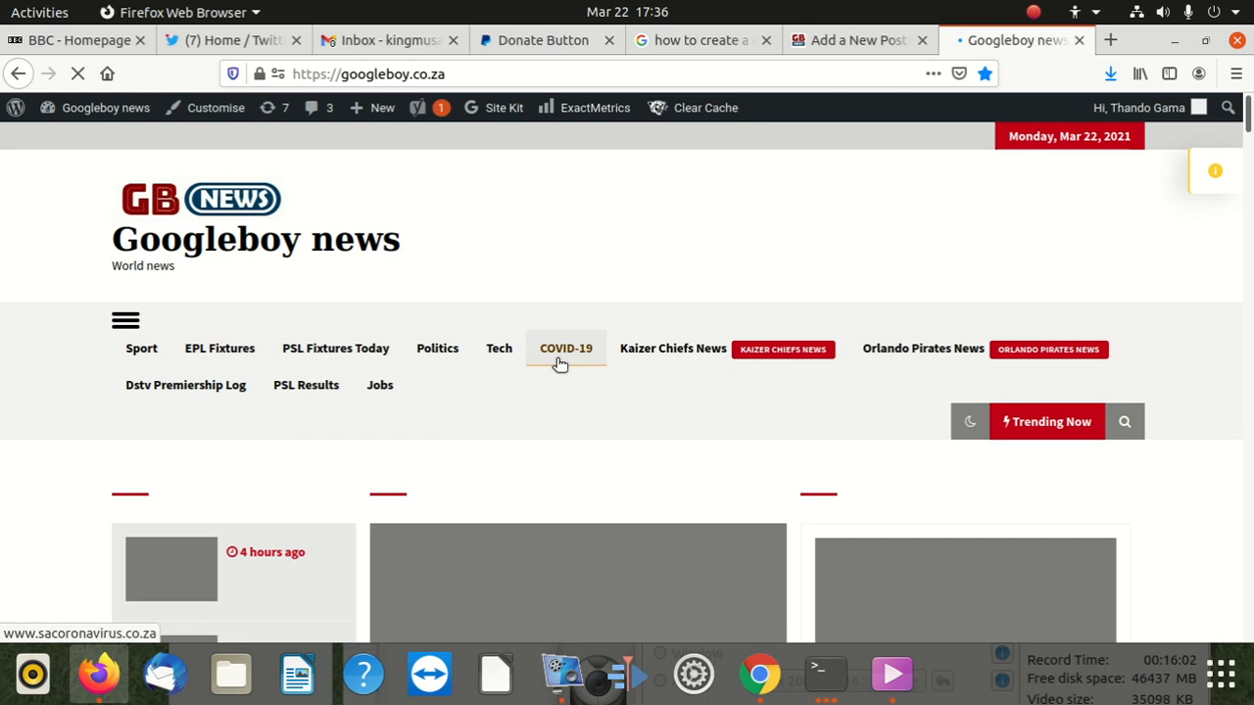
- Open the post "How to create invoice in paypal 2021?" from the Main Stories on the site's home page
scroll(574, 359, down, 4)
scroll(586, 361, down, 5)
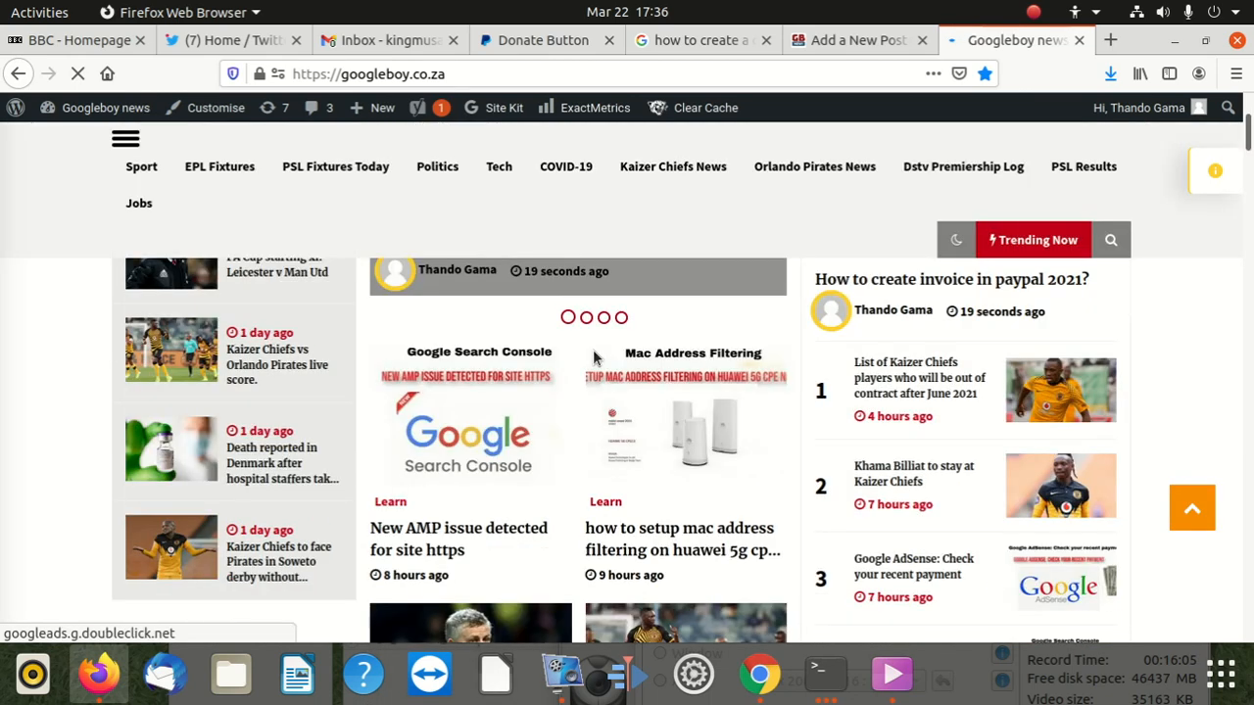
scroll(594, 357, up, 6)
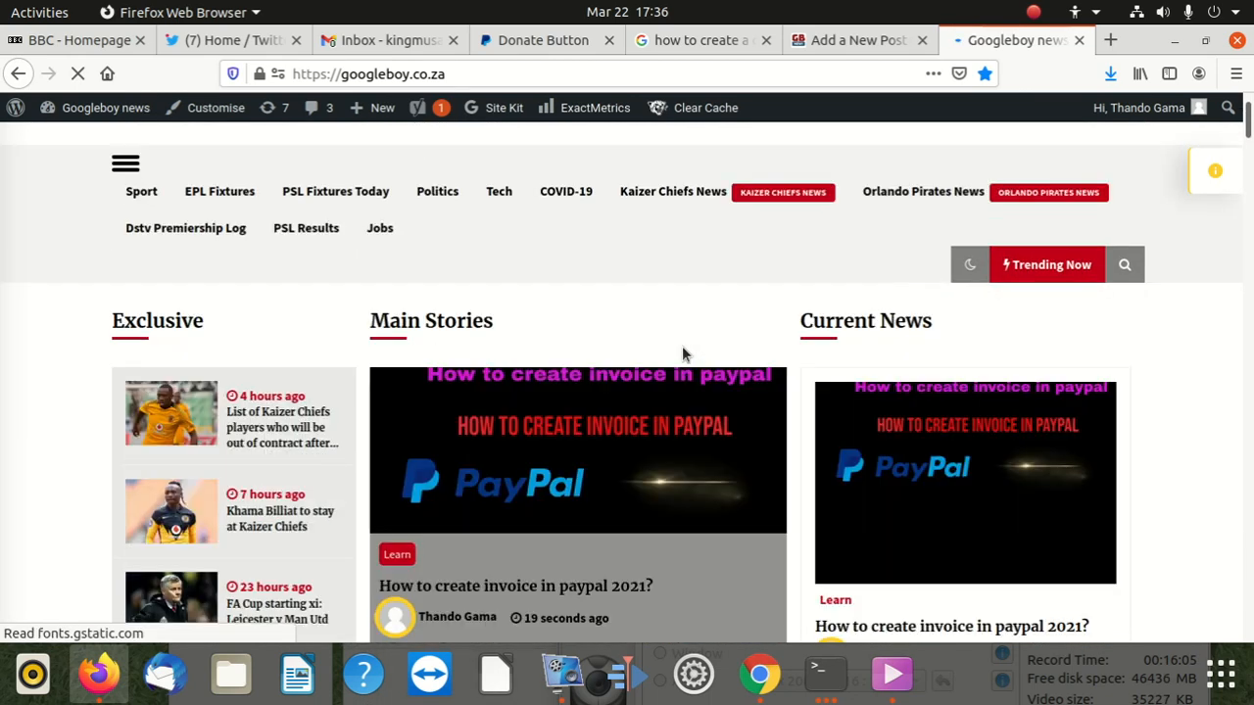
click(688, 417)
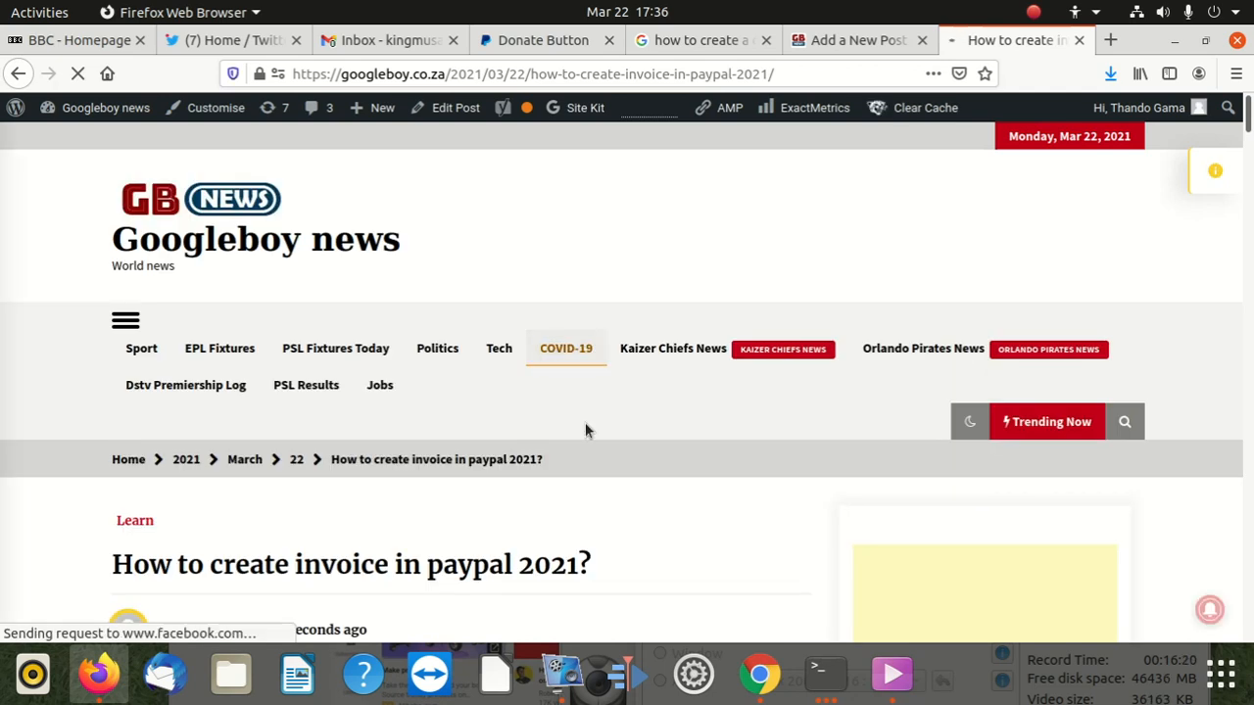
- Follow the "Donate now" link below the post's numbered list and look over the PayPal donation page
scroll(588, 423, down, 5)
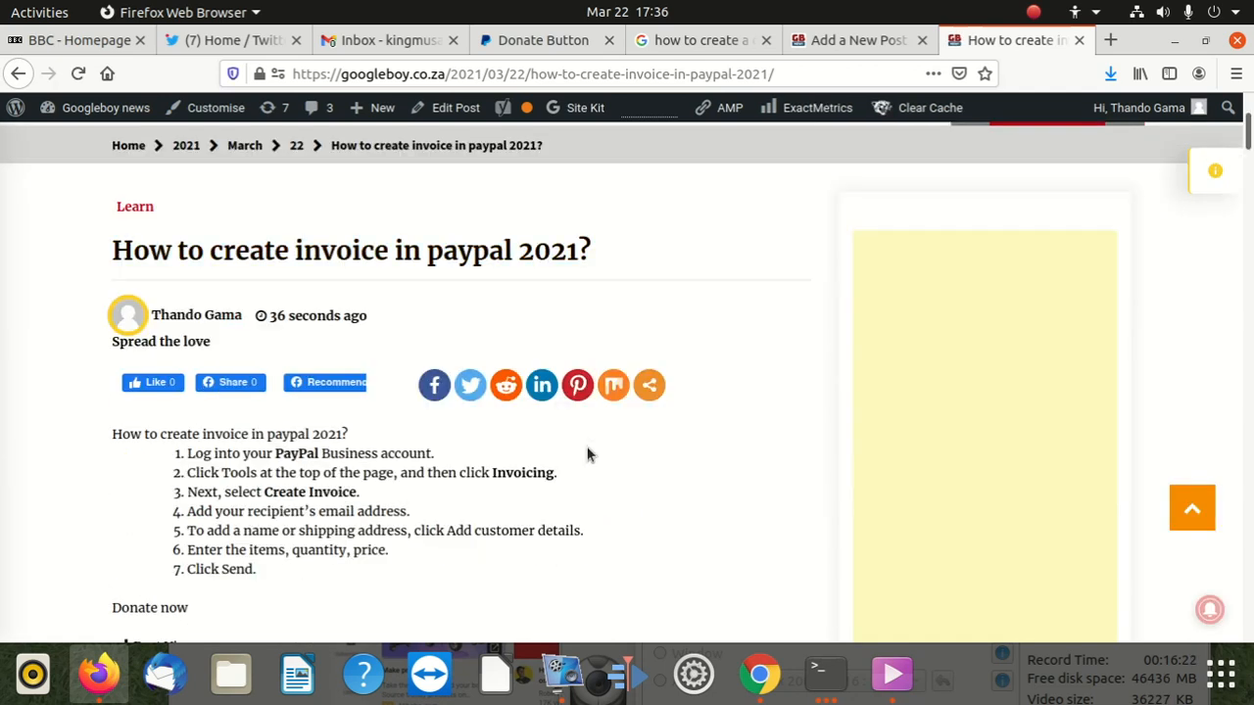
scroll(587, 451, down, 5)
scroll(525, 541, up, 2)
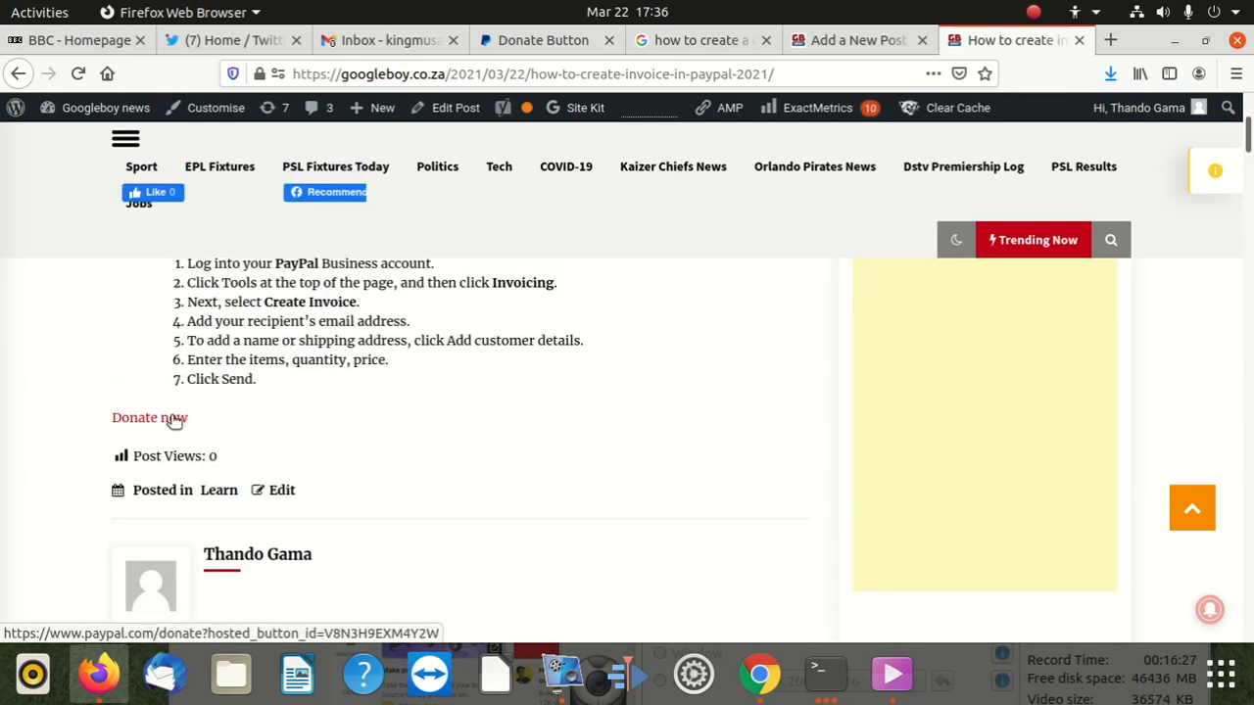
click(173, 420)
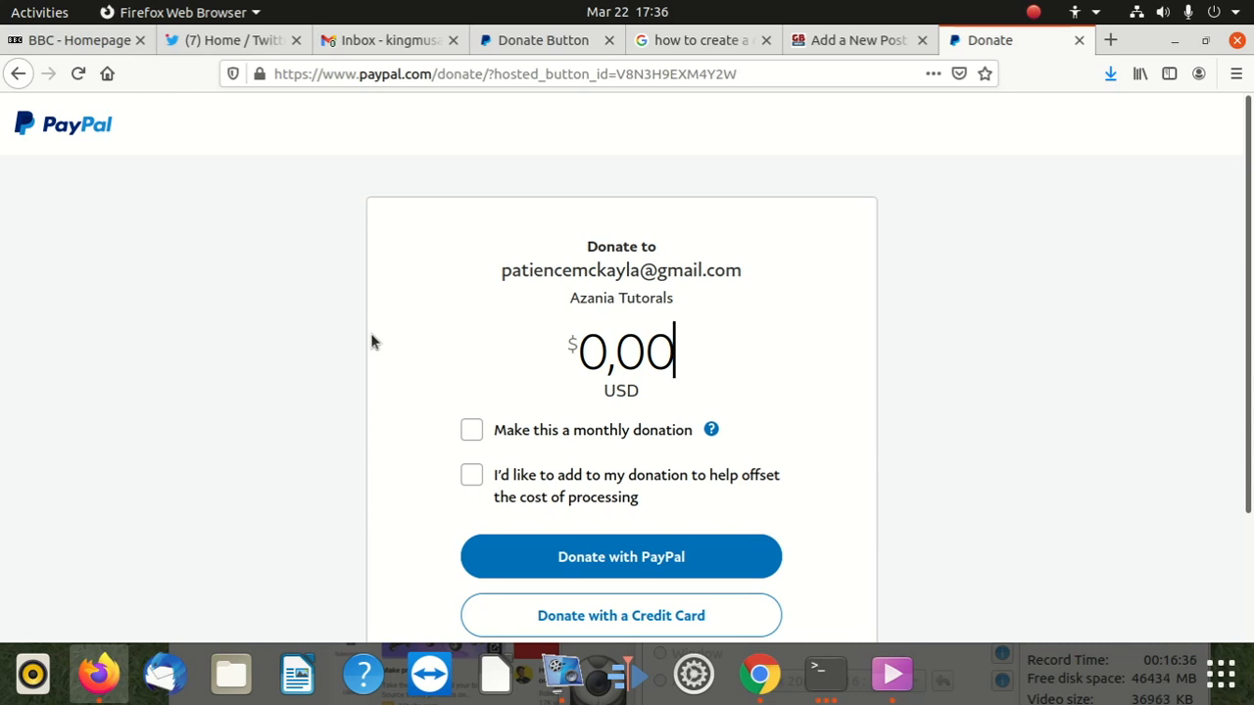
scroll(425, 330, down, 3)
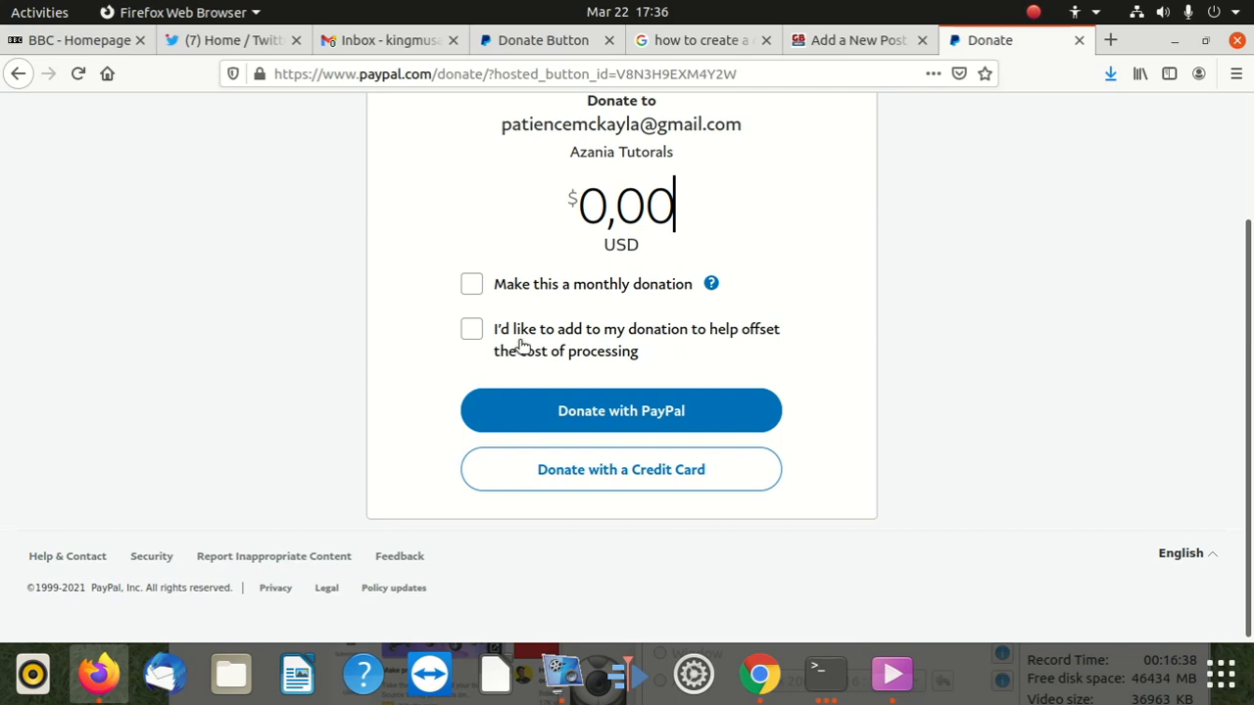
scroll(520, 349, up, 3)
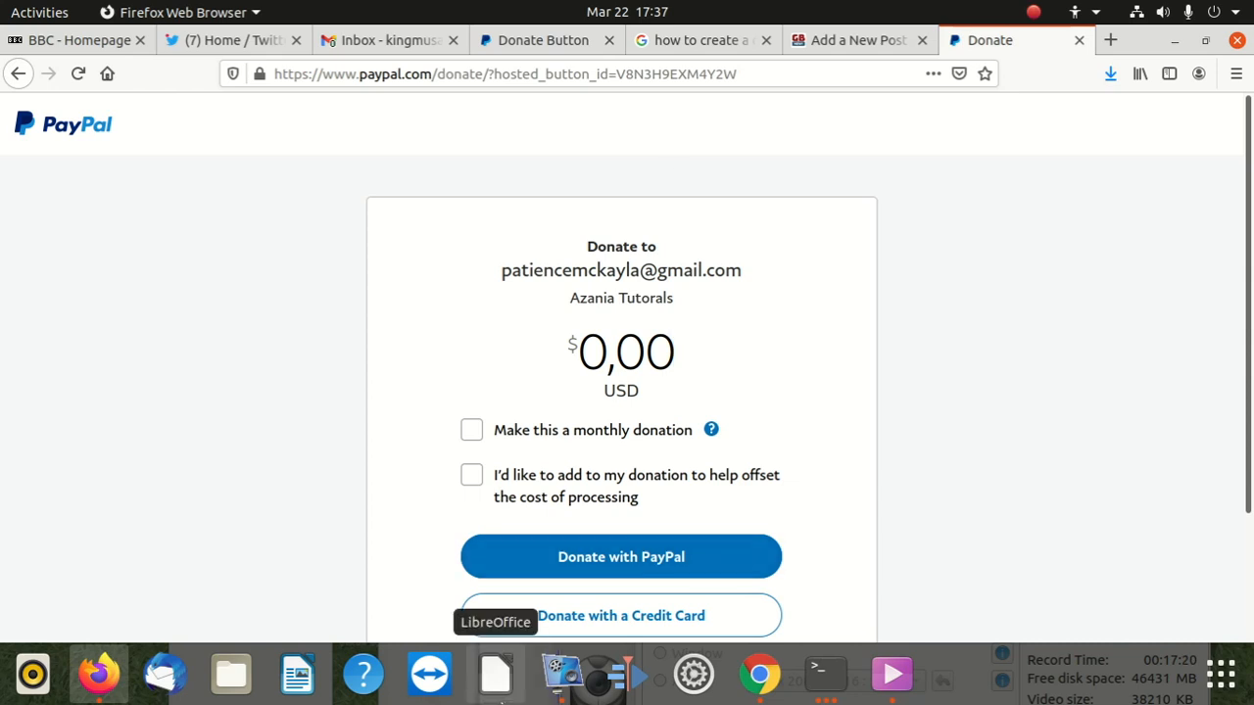
click(561, 672)
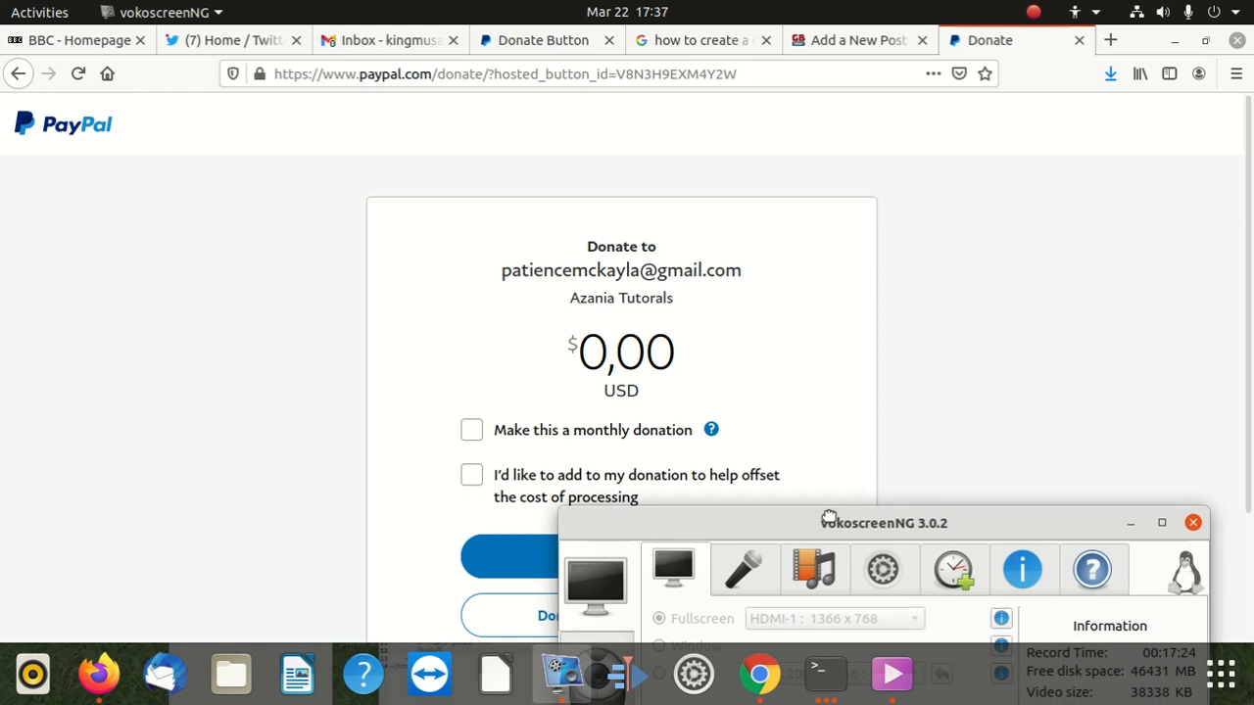
drag(825, 520, 831, 140)
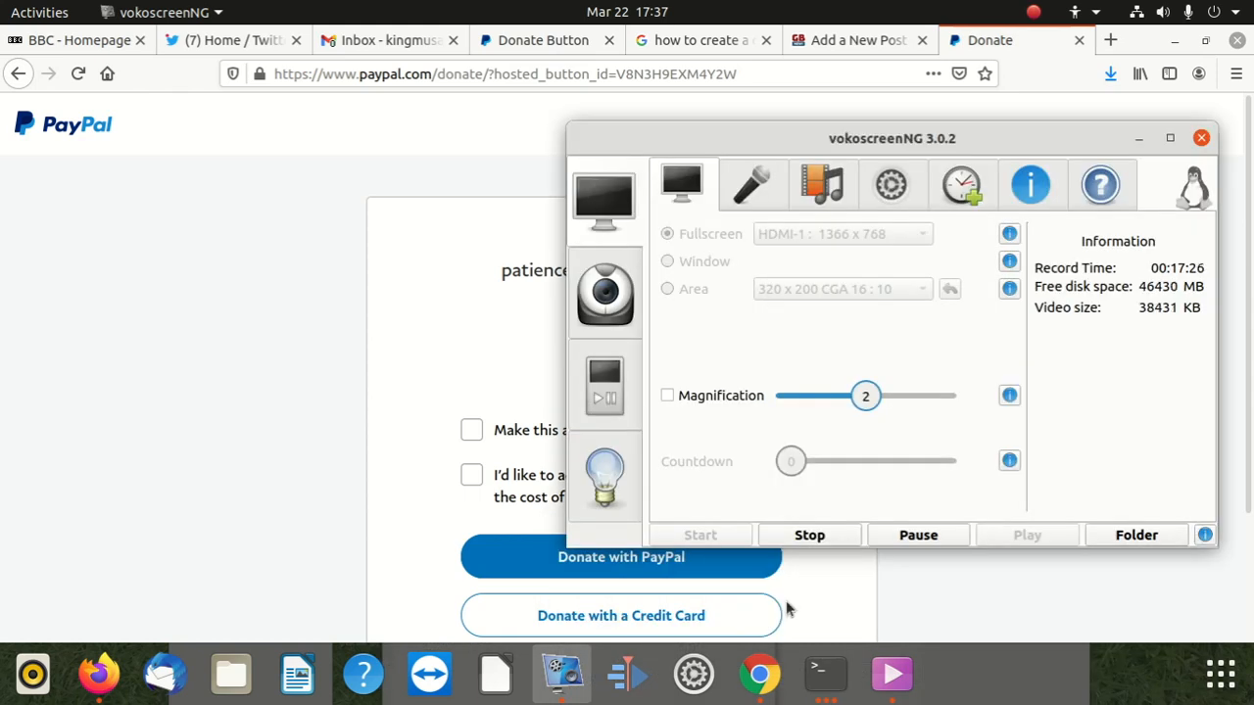